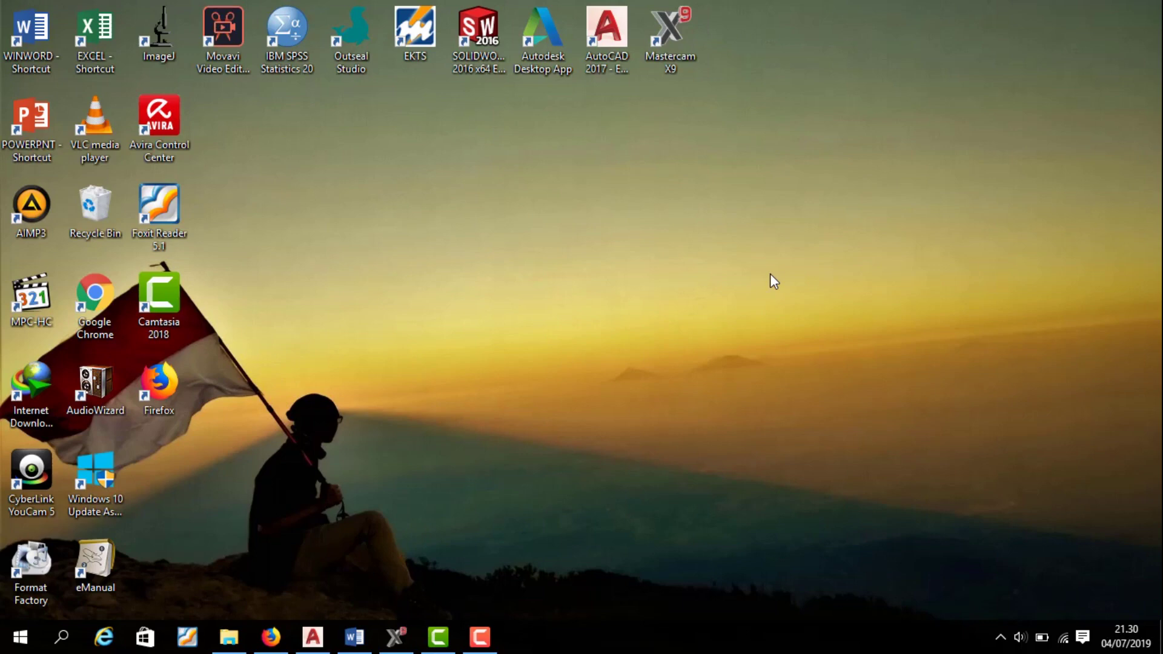
Refresh the Windows desktop twice and restore the ETIKET shaft drawing in AutoCAD.
right_click(627, 167)
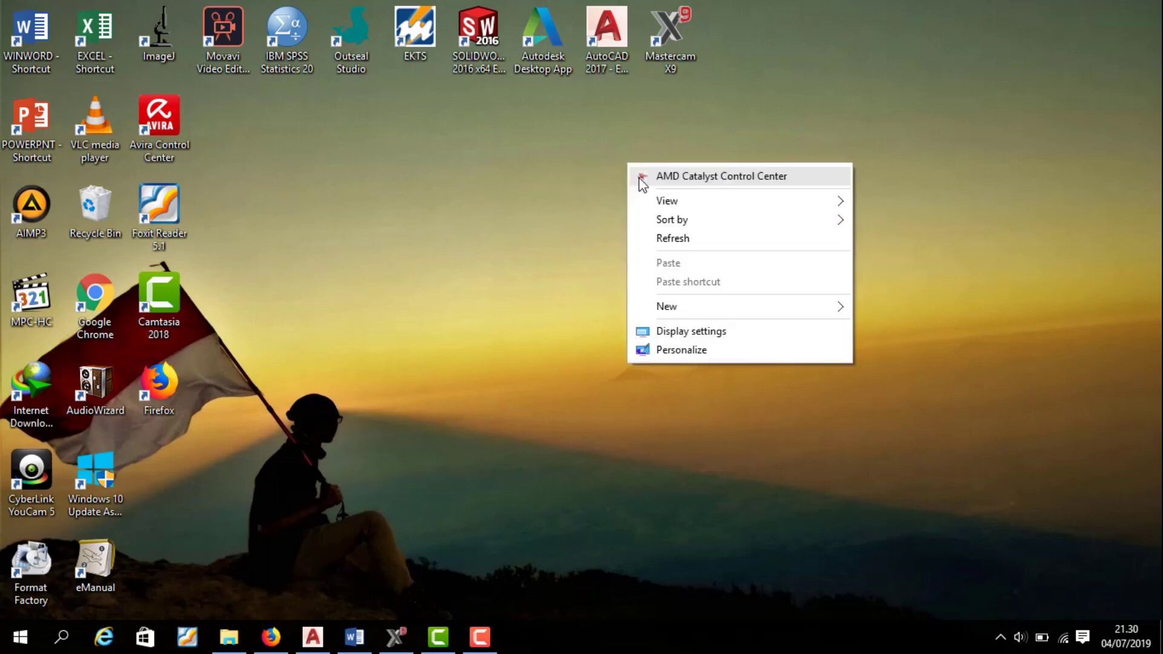
click(687, 238)
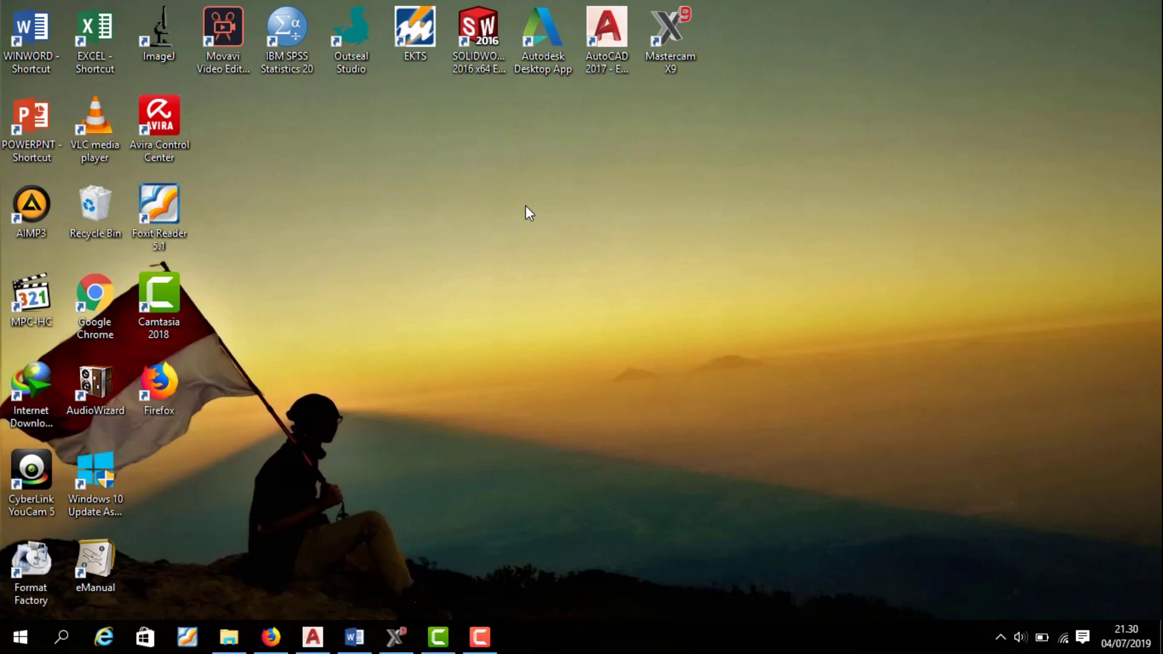
right_click(526, 180)
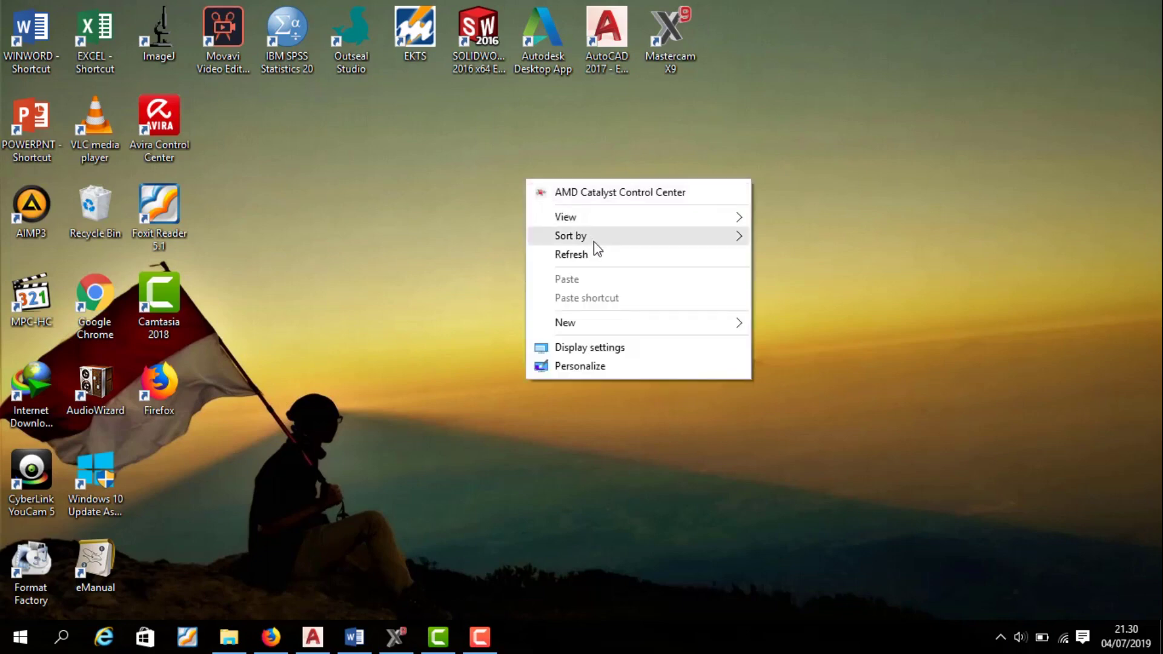
click(603, 256)
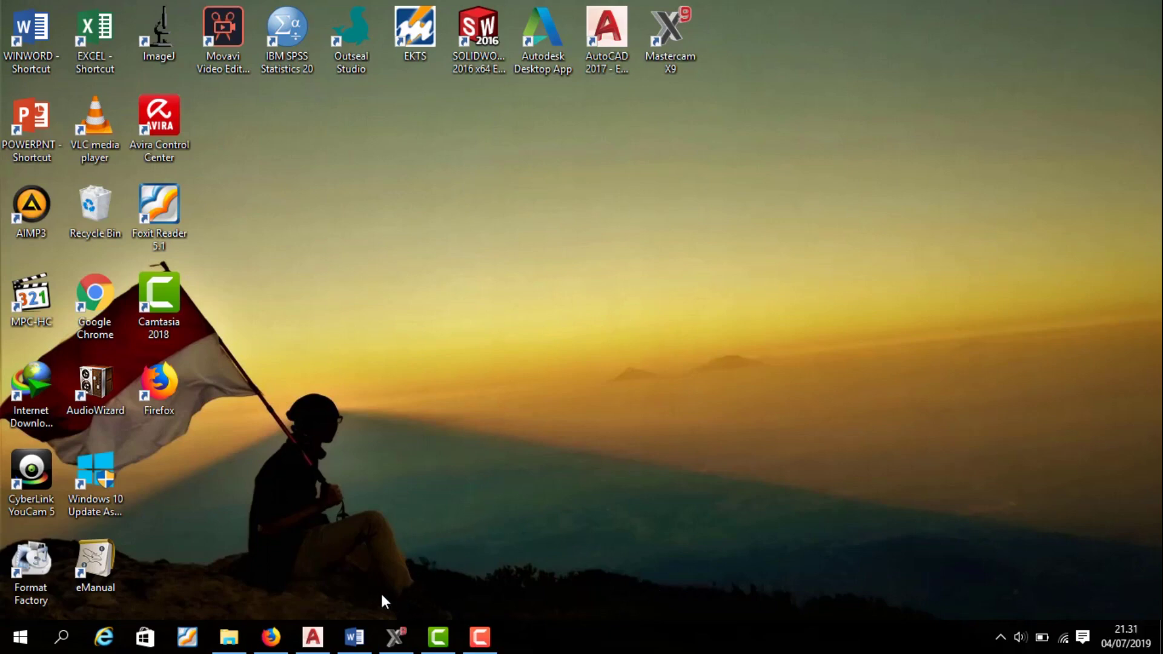
click(314, 634)
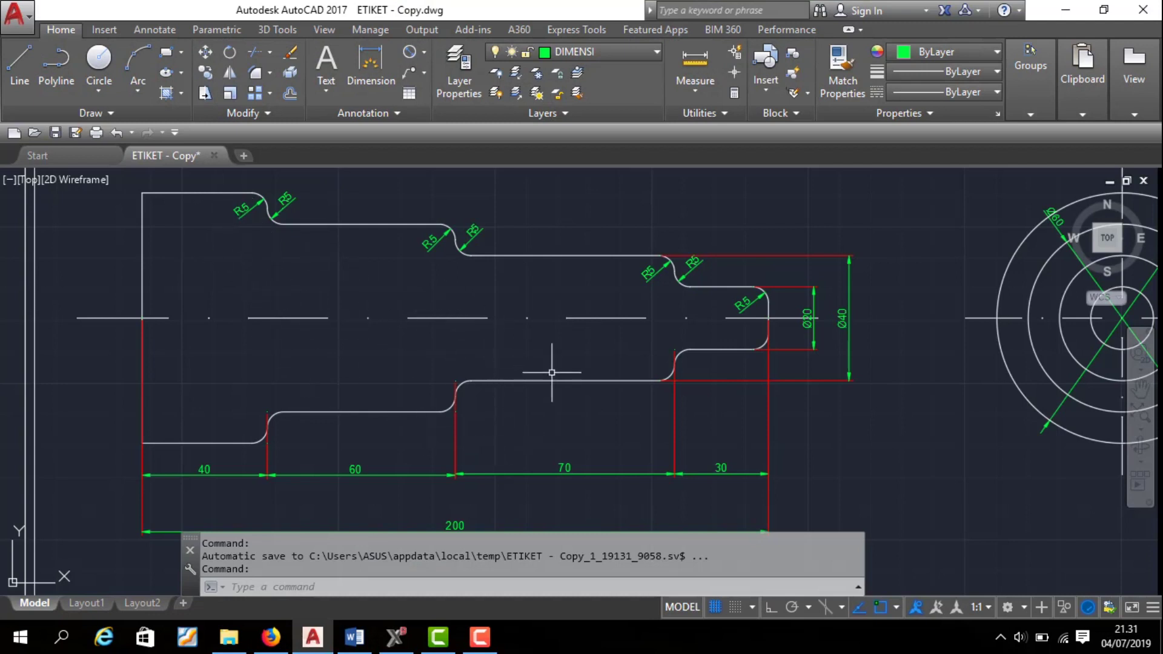
Zoom over the shaft drawing to review its R5 fillets, 40-60-70-30 steps and Ø20/Ø40 diameters.
scroll(847, 396, down, 2)
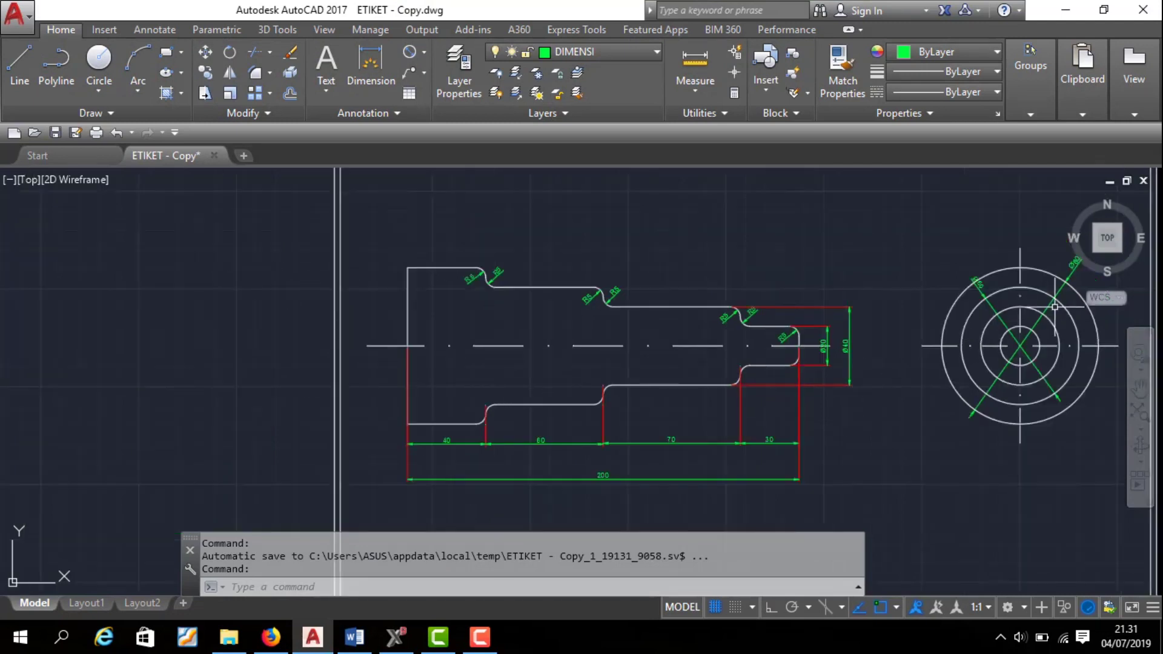
scroll(1042, 297, up, 2)
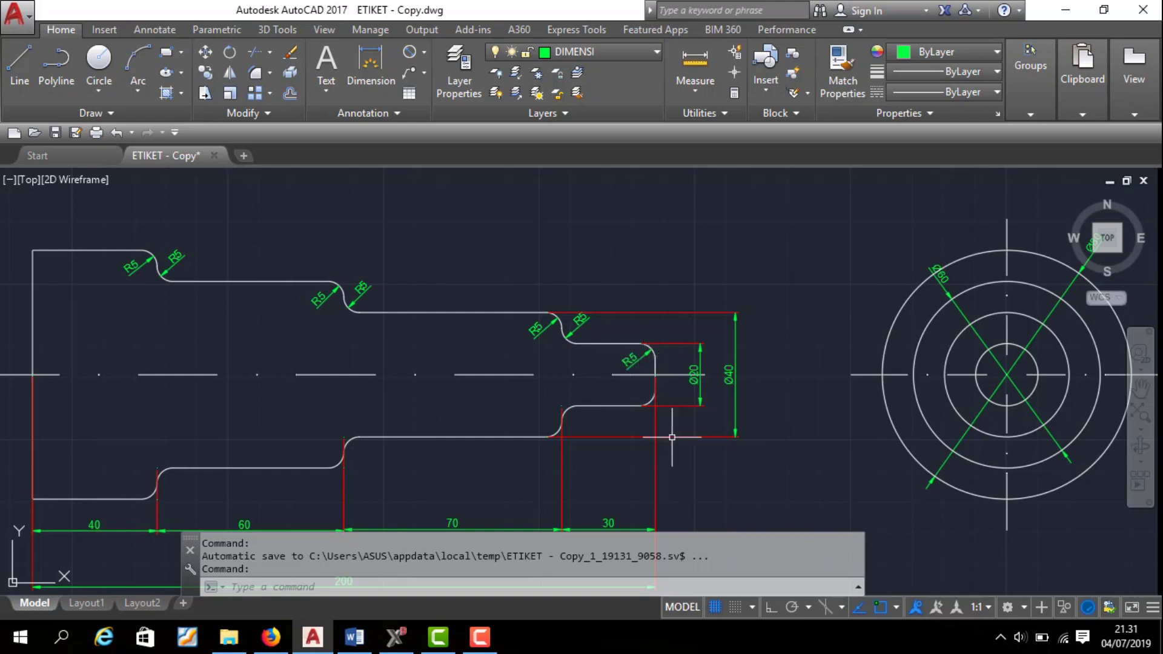
scroll(573, 340, down, 2)
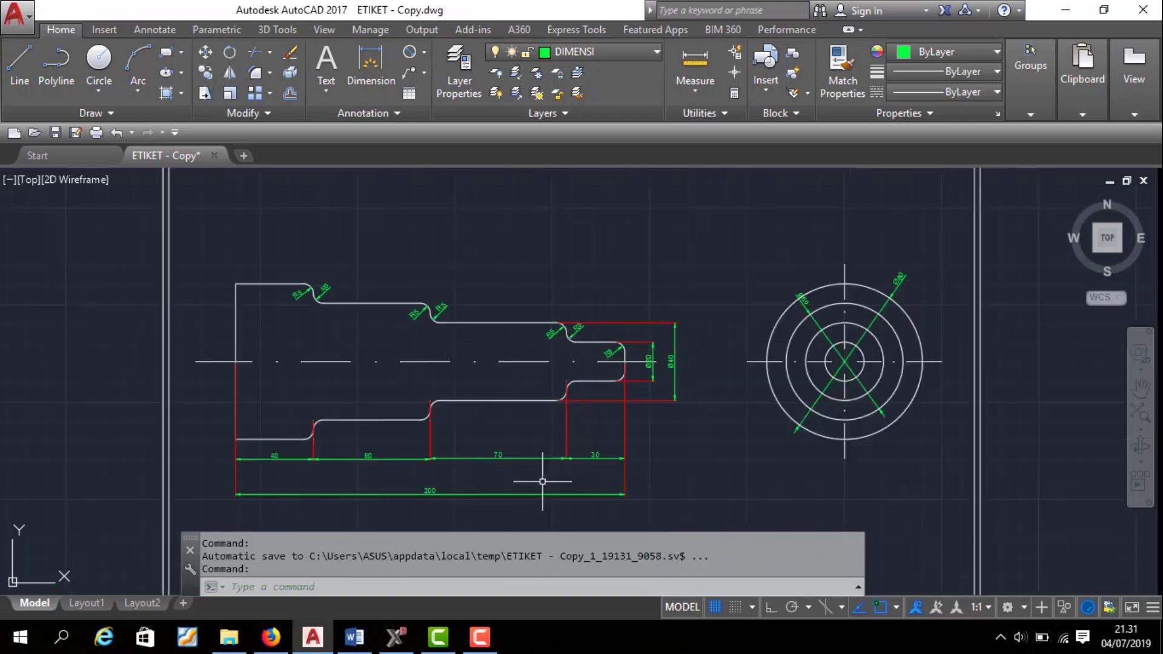
scroll(443, 509, up, 2)
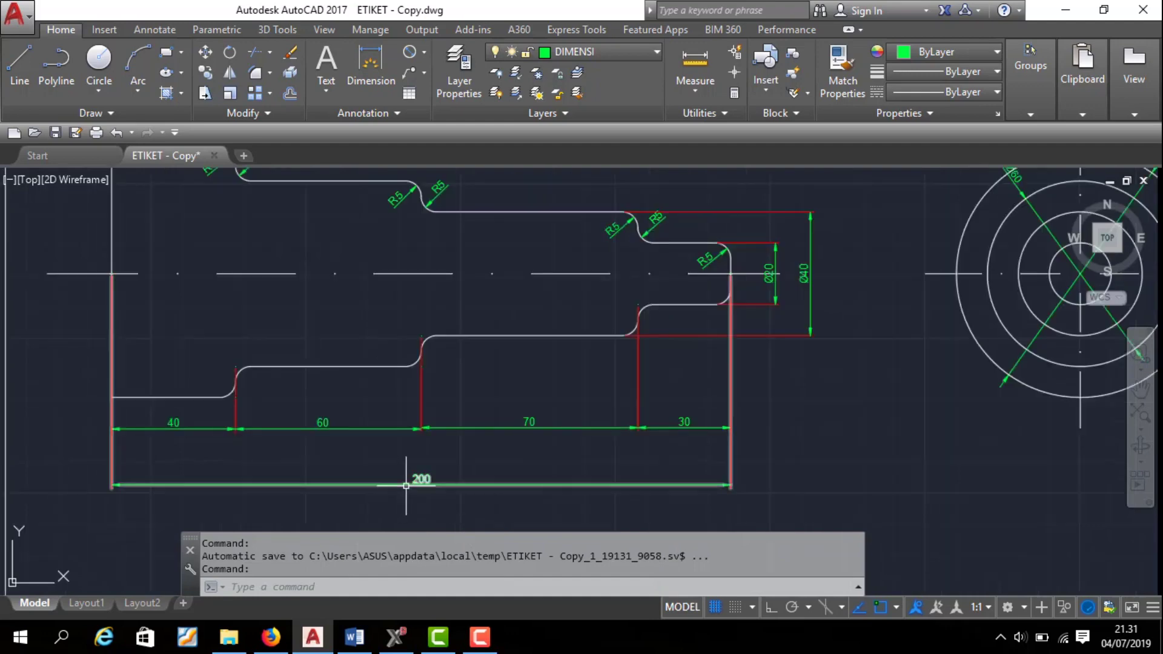
scroll(583, 364, down, 2)
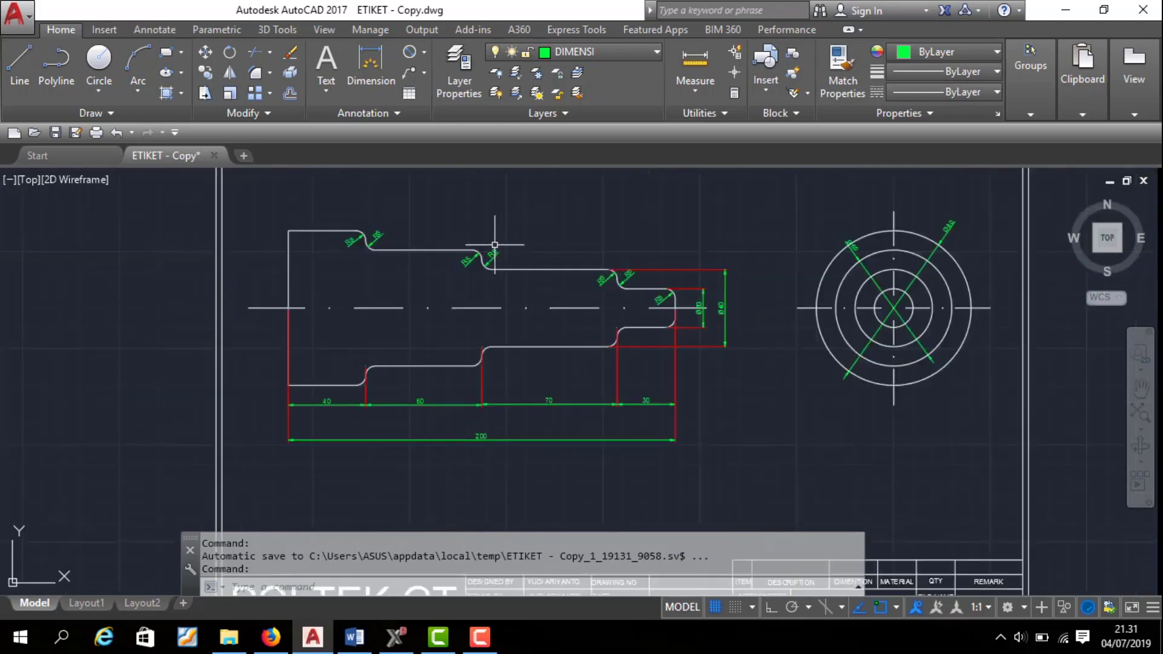
scroll(485, 252, up, 1)
scroll(311, 271, up, 1)
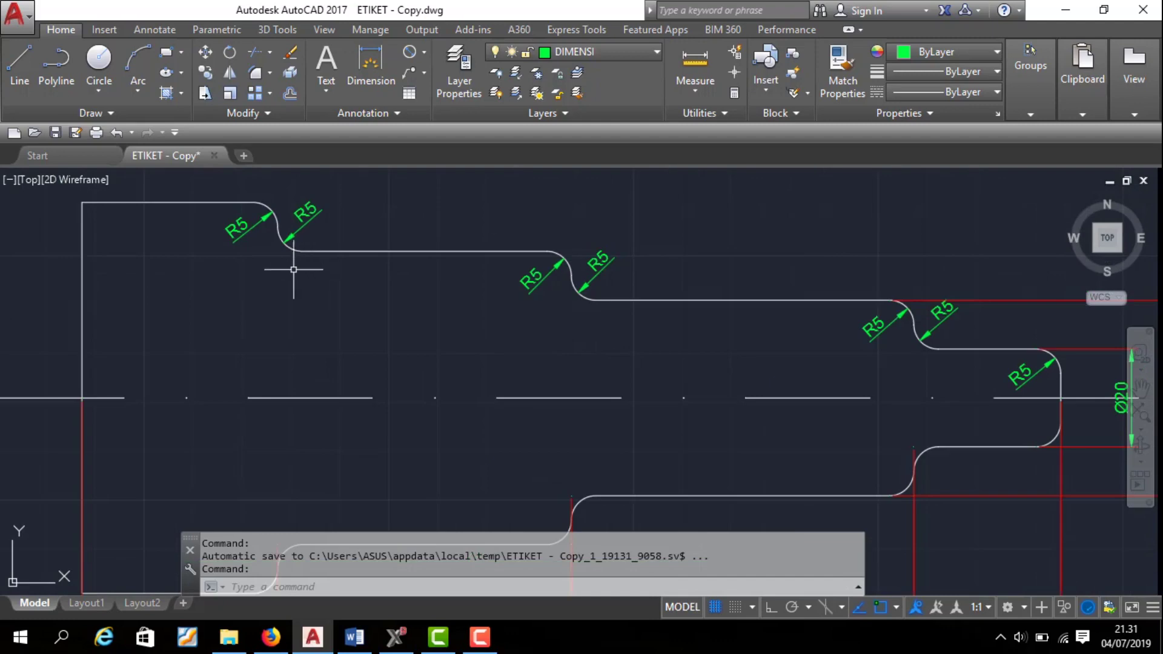
scroll(244, 182, up, 2)
scroll(274, 242, down, 1)
scroll(274, 242, down, 2)
scroll(642, 310, down, 2)
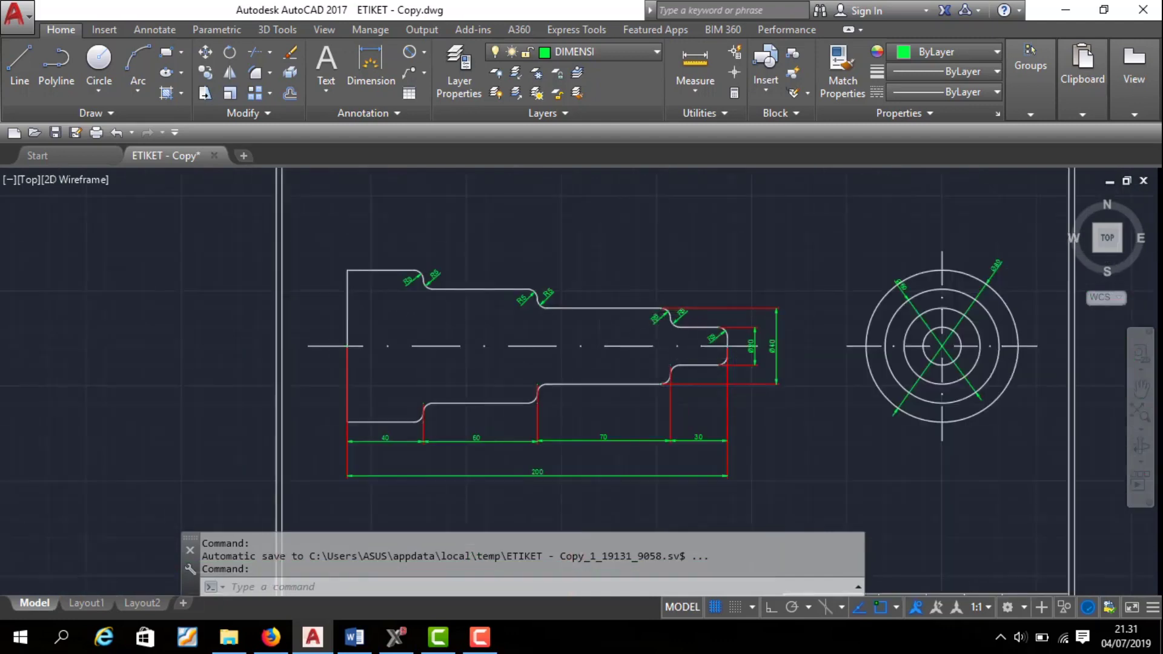
scroll(761, 403, up, 2)
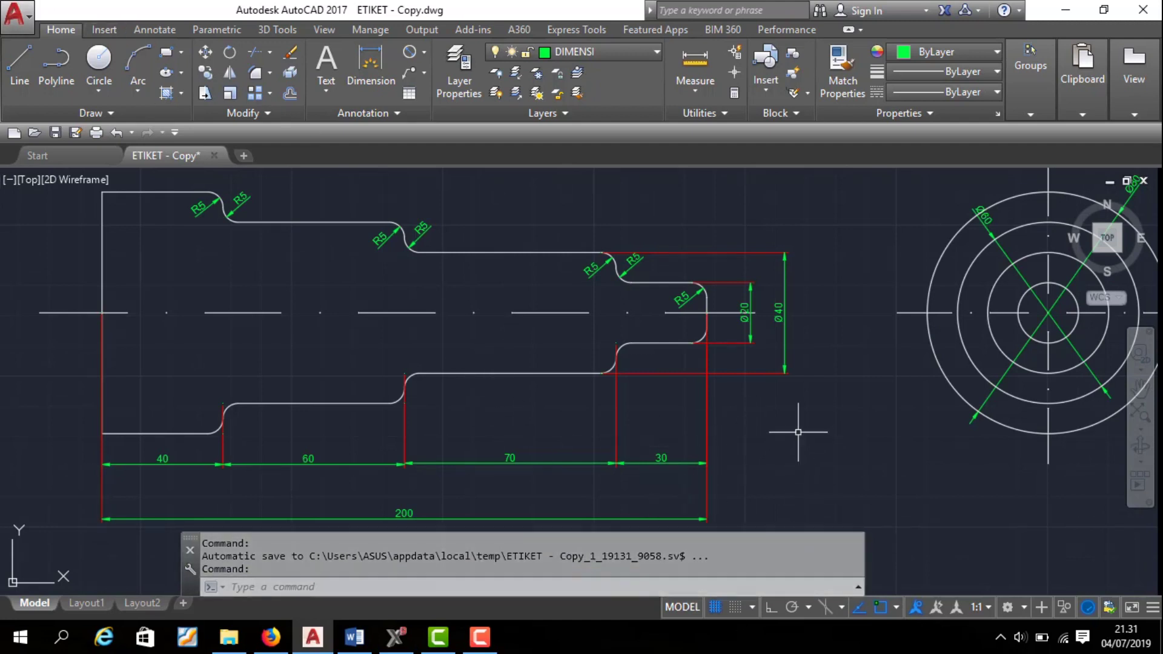
click(396, 636)
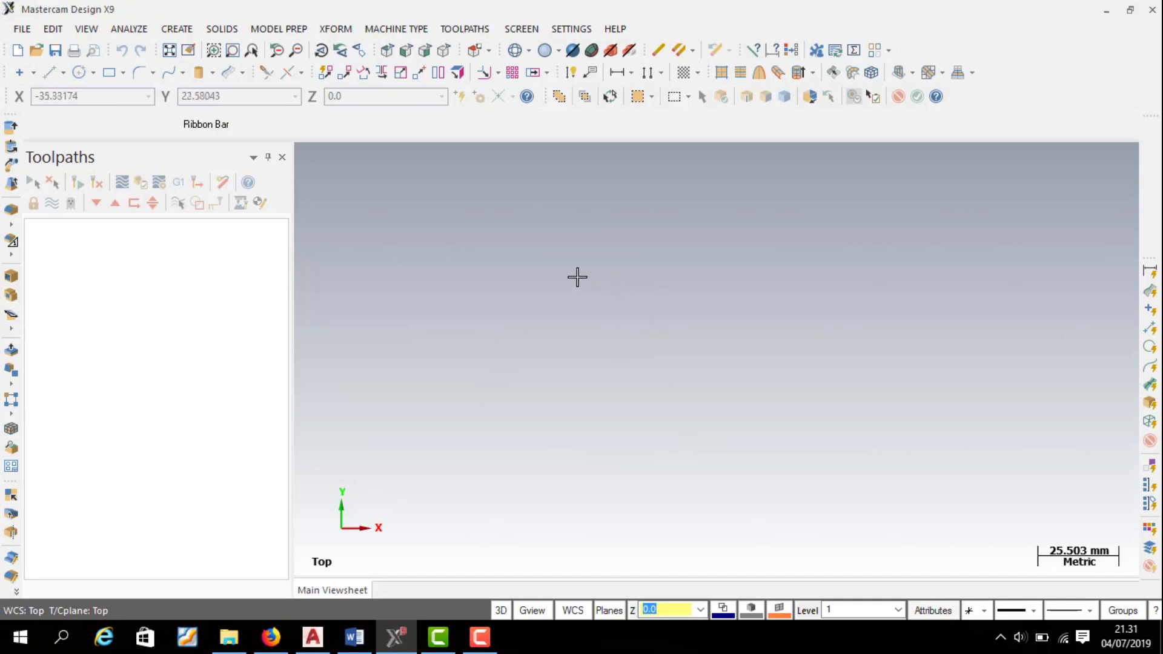
Set the machine type to the default lathe and show the origin axes with F9.
click(397, 29)
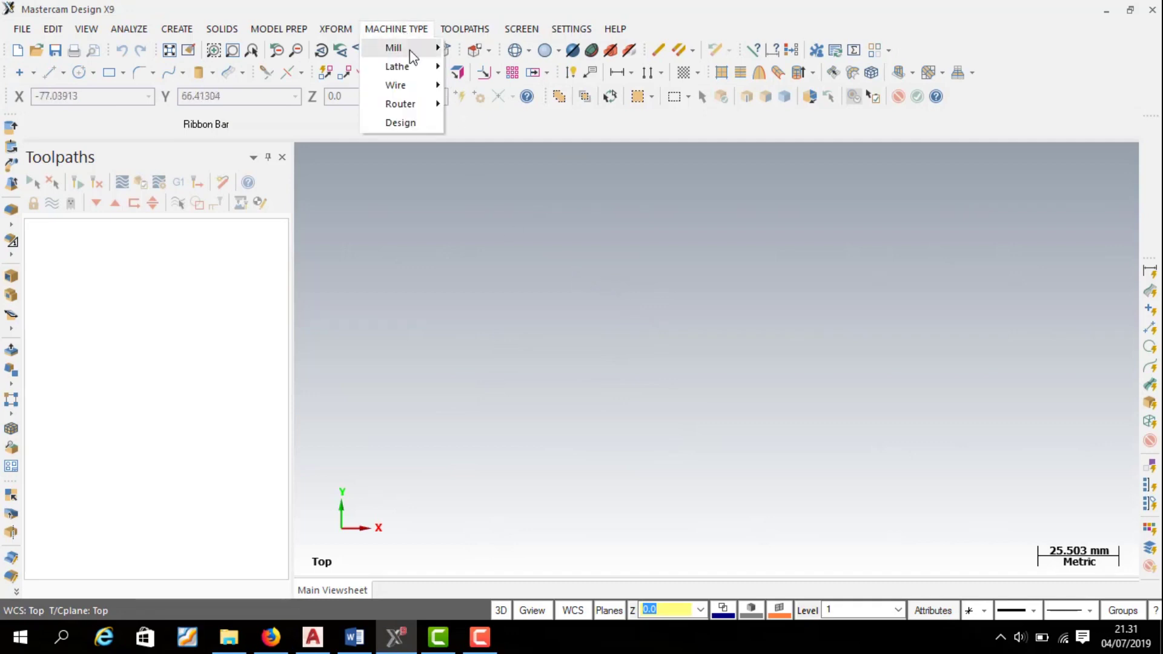
mouse_move(398, 67)
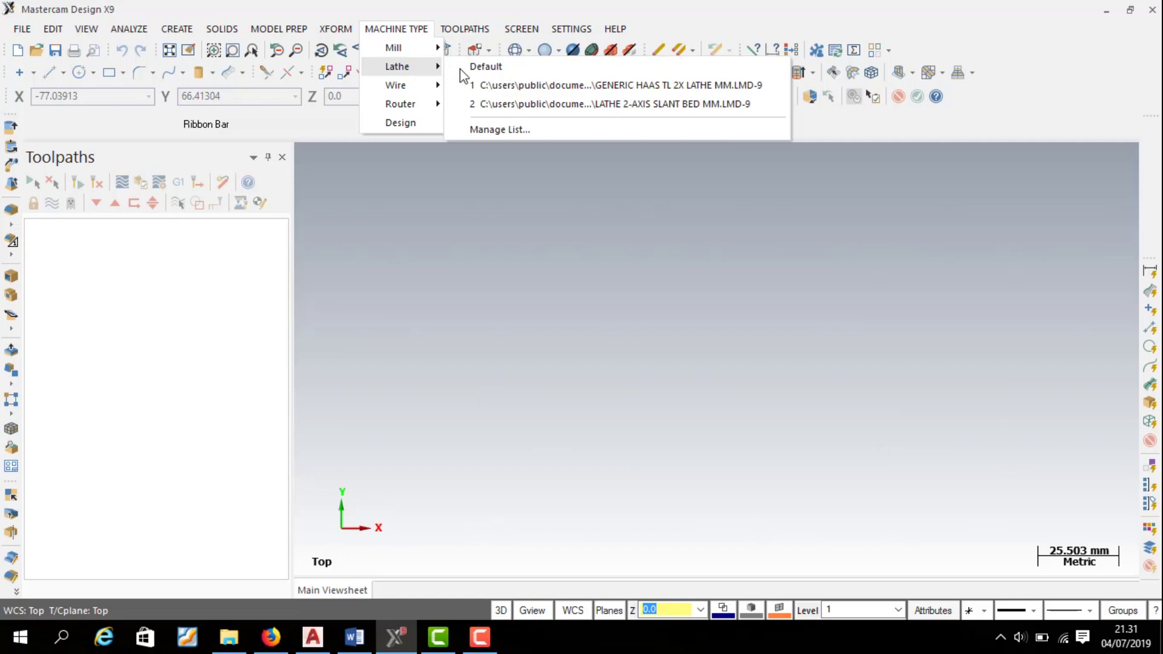
click(486, 66)
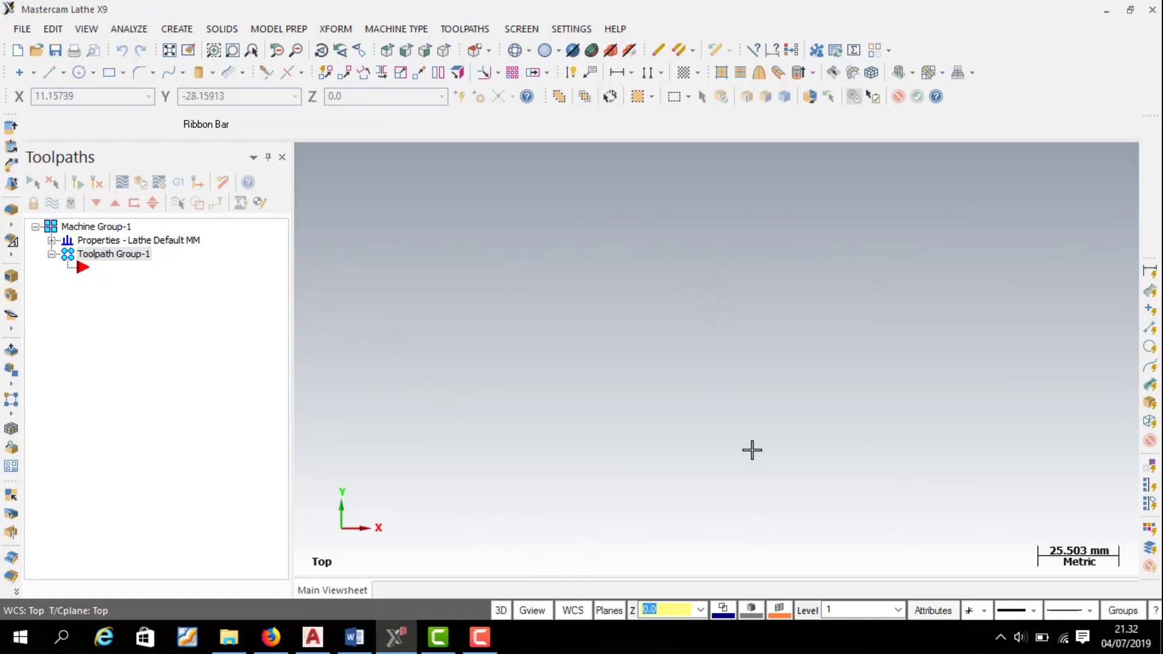
key(F9)
Inspect the axes with zoom and orbit, restore the top view, and expand the machine group Properties.
scroll(797, 452, down, 1)
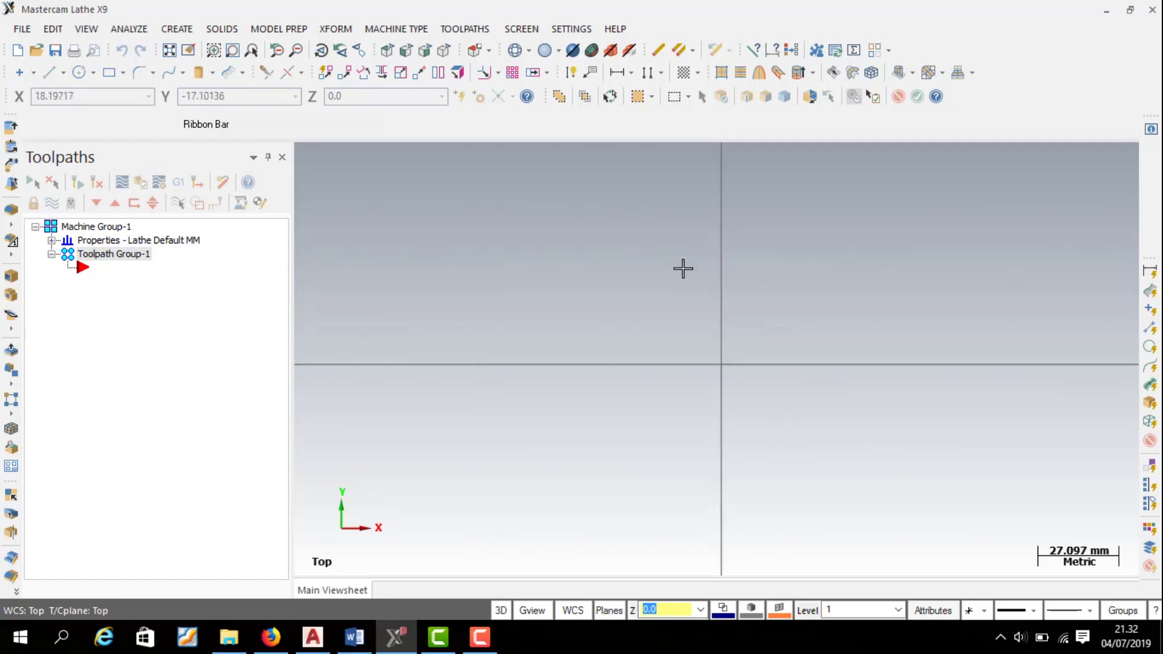
scroll(630, 336, up, 1)
scroll(618, 336, down, 1)
scroll(591, 224, up, 1)
scroll(587, 212, up, 1)
scroll(605, 242, up, 2)
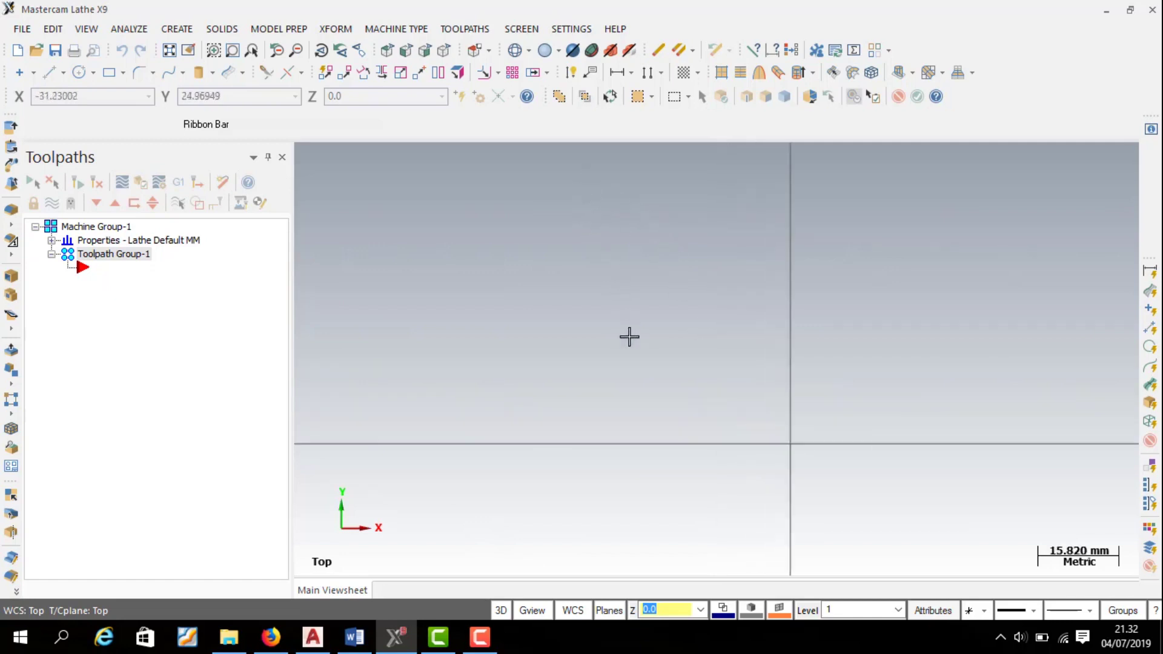
scroll(671, 448, down, 1)
mouse_move(662, 342)
middle_down()
mouse_move(669, 381)
mouse_move(687, 369)
middle_up()
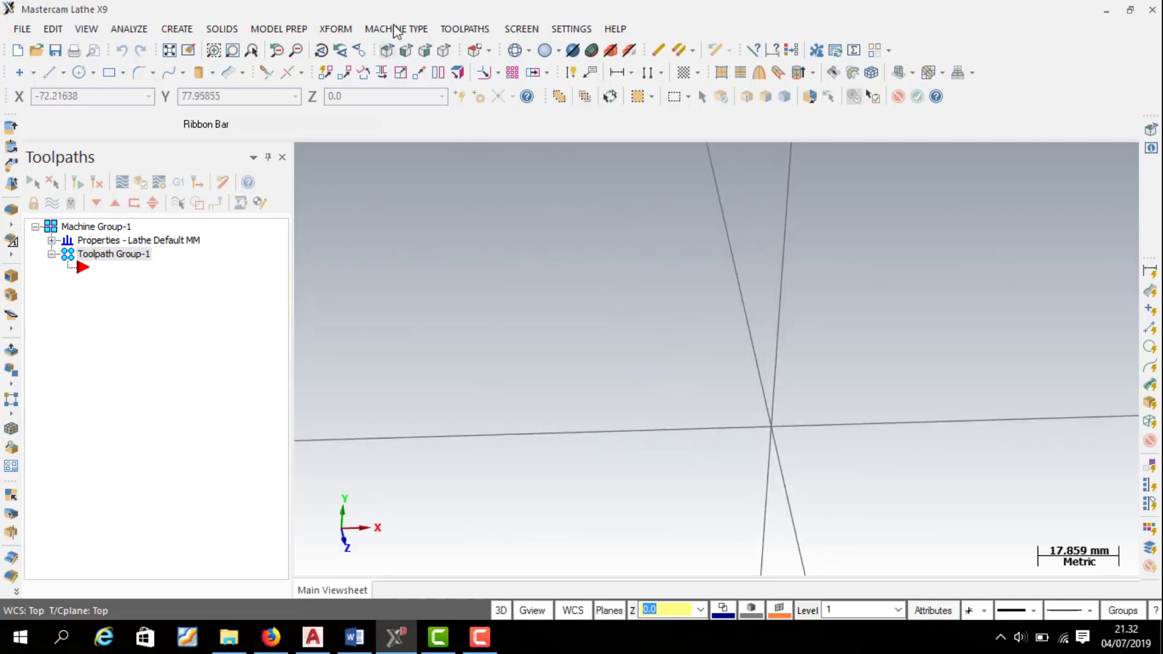
click(386, 49)
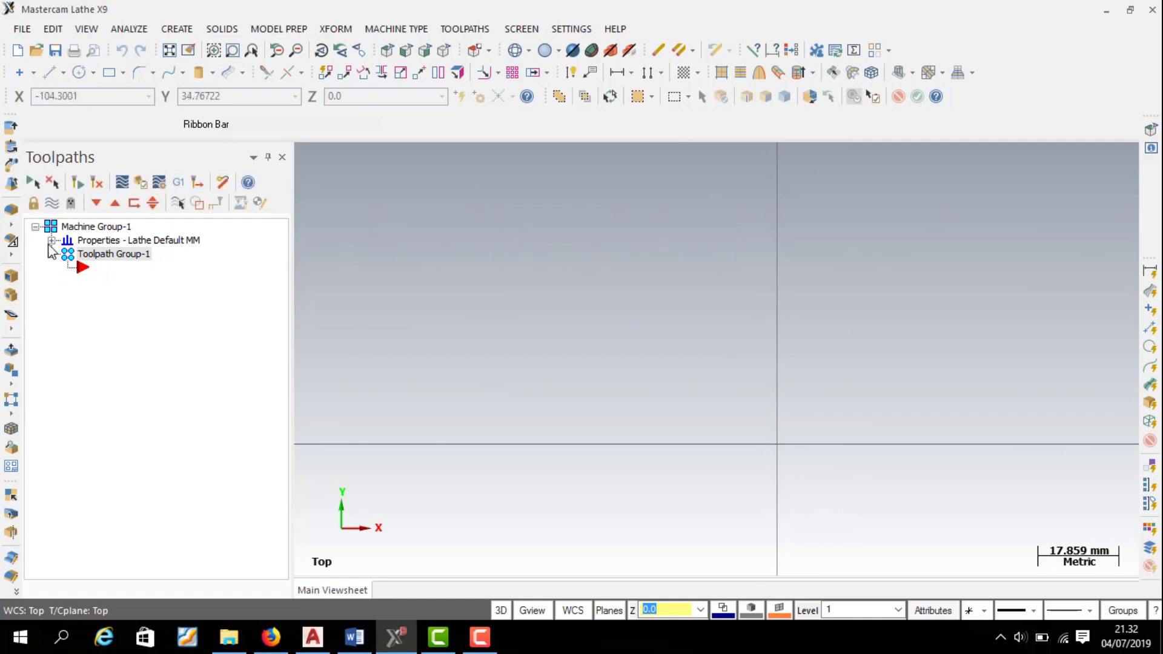
click(51, 240)
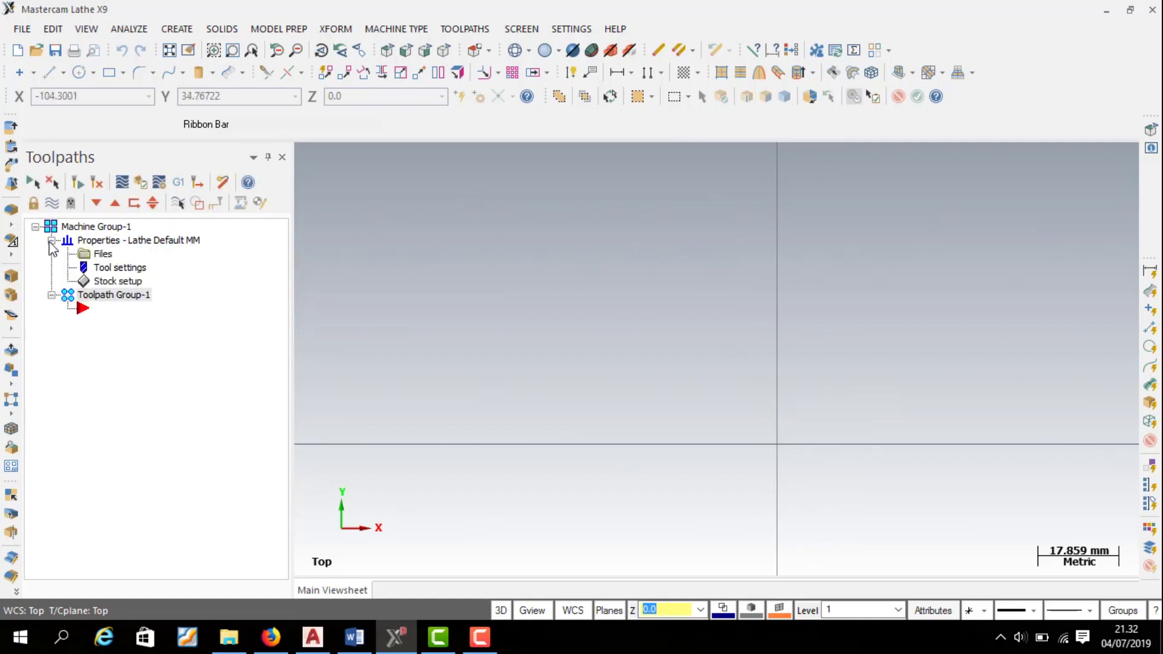
Define the left-spindle stock as a cylinder with OD 80 and length 200.
click(116, 283)
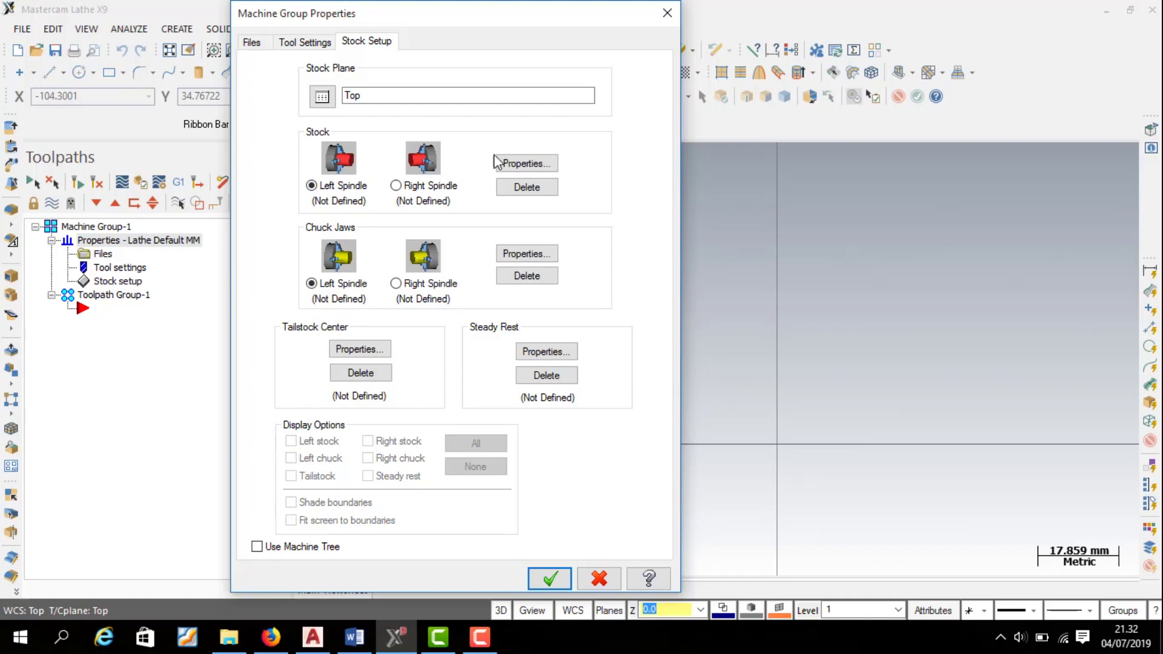
click(513, 164)
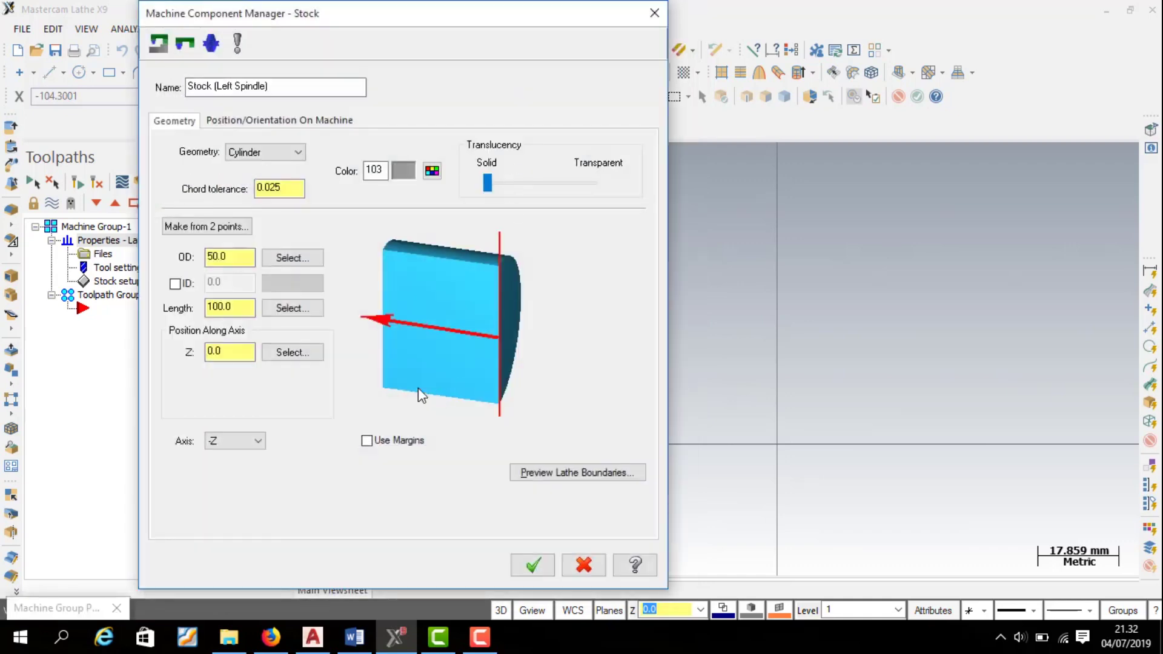
click(238, 260)
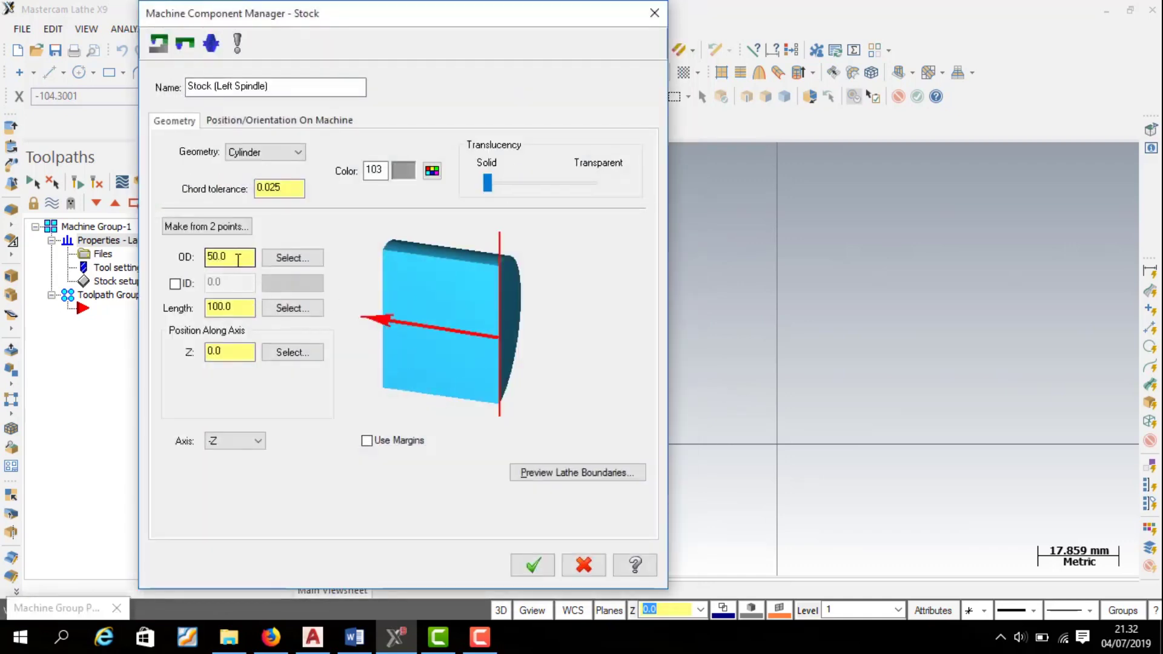
double_click(238, 261)
text(80)
double_click(250, 311)
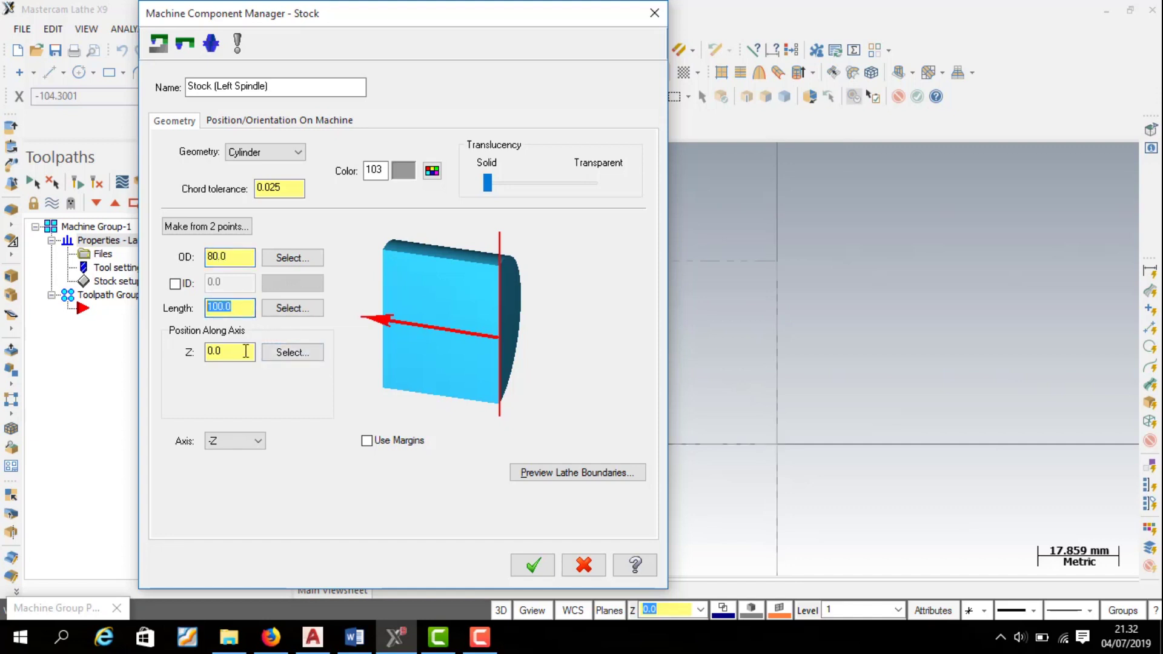
text(200)
click(532, 565)
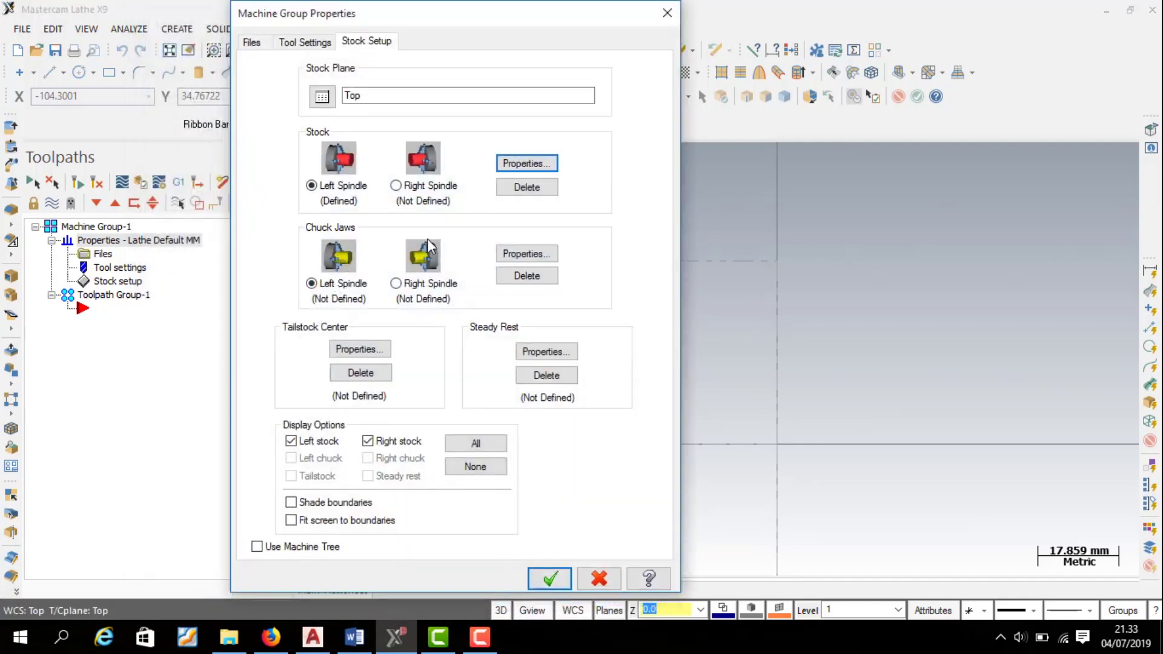
click(516, 253)
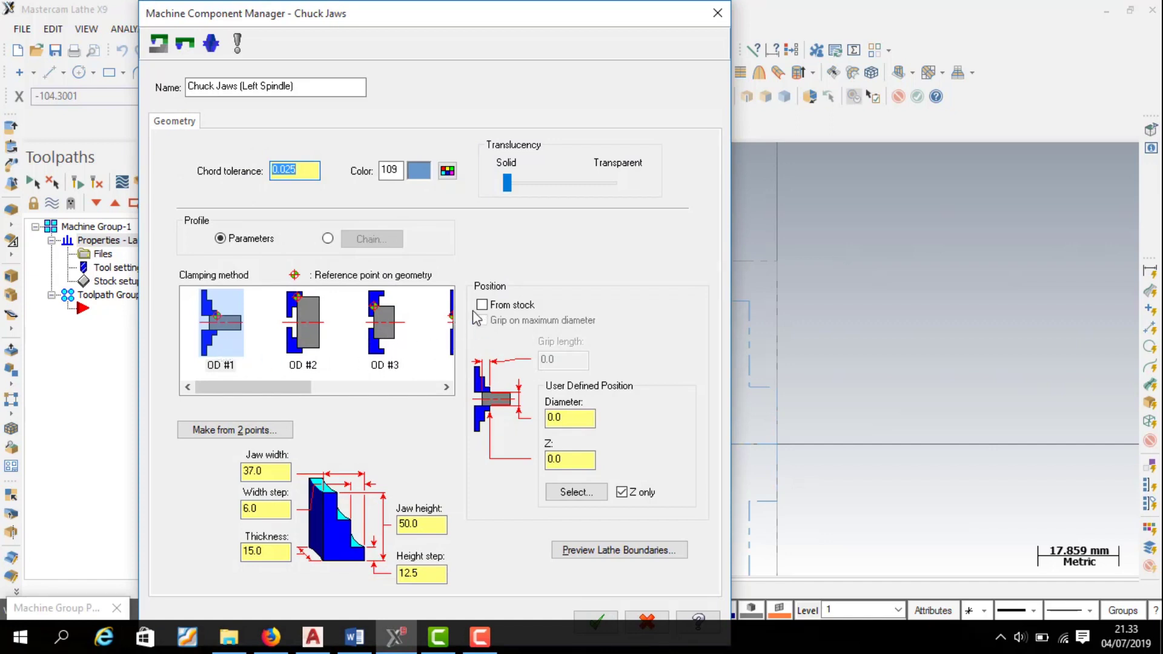
Set the left-spindle chuck jaws to grip From stock with the grip length entered, and accept the stock setup.
click(494, 310)
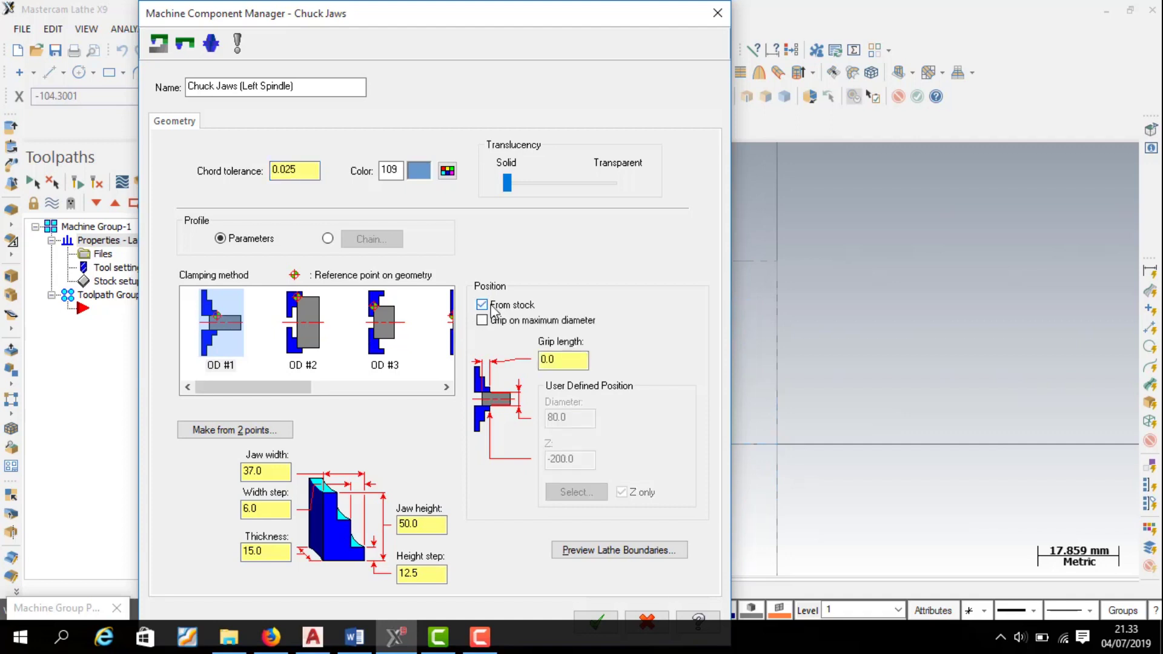
click(542, 361)
click(312, 636)
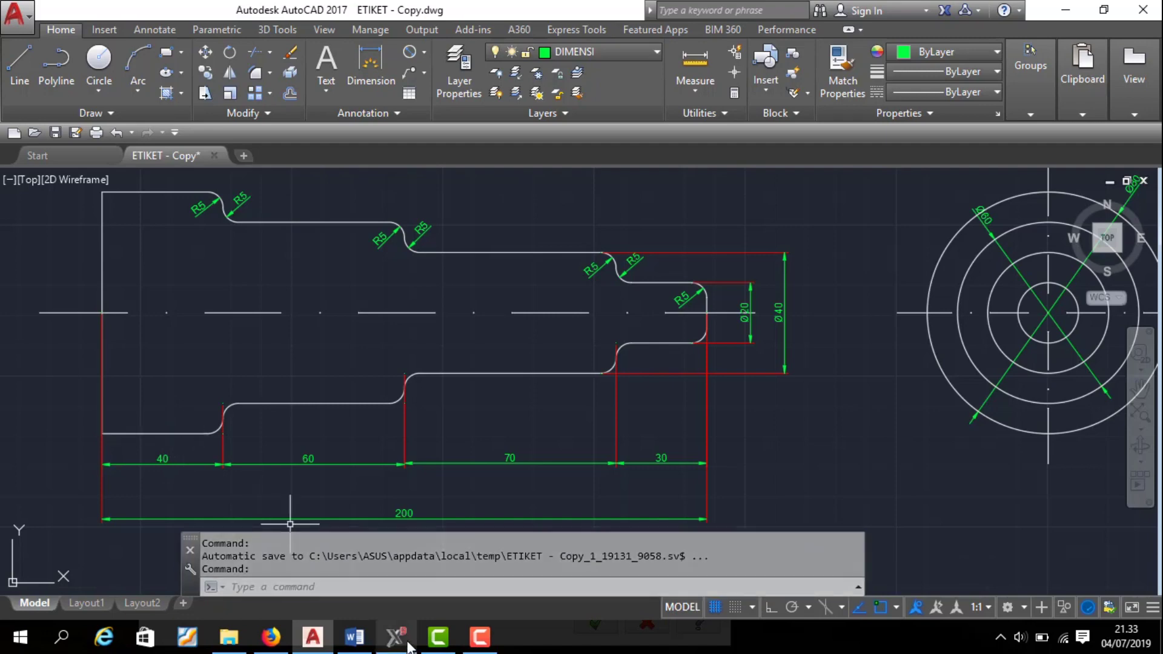
click(390, 636)
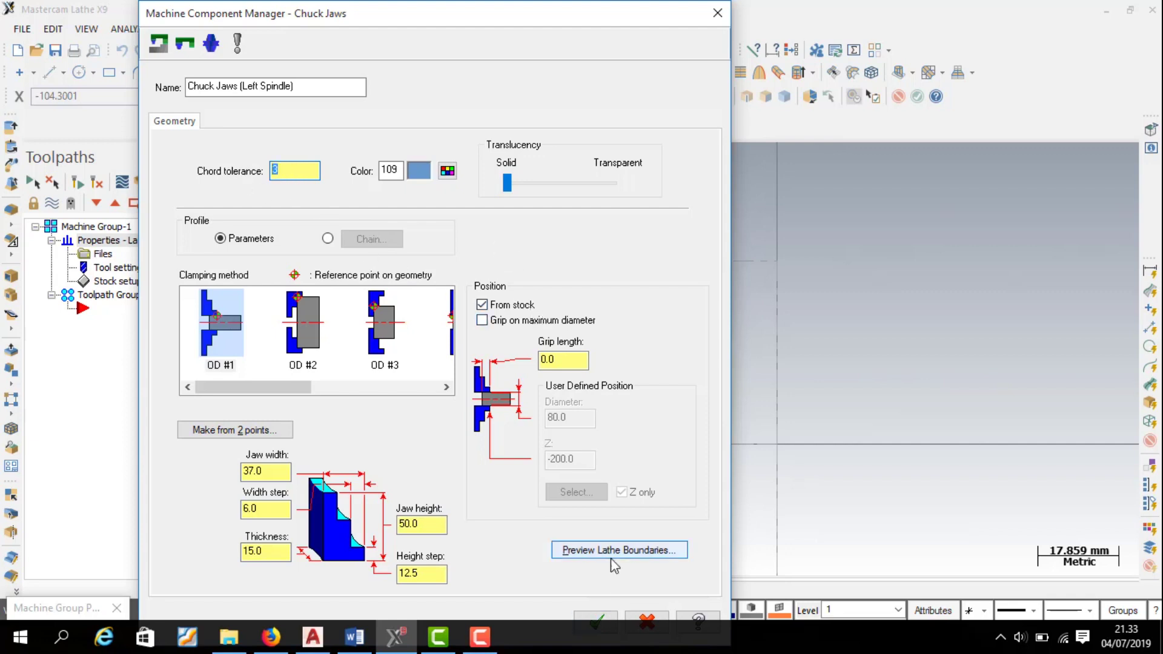
text(0.025)
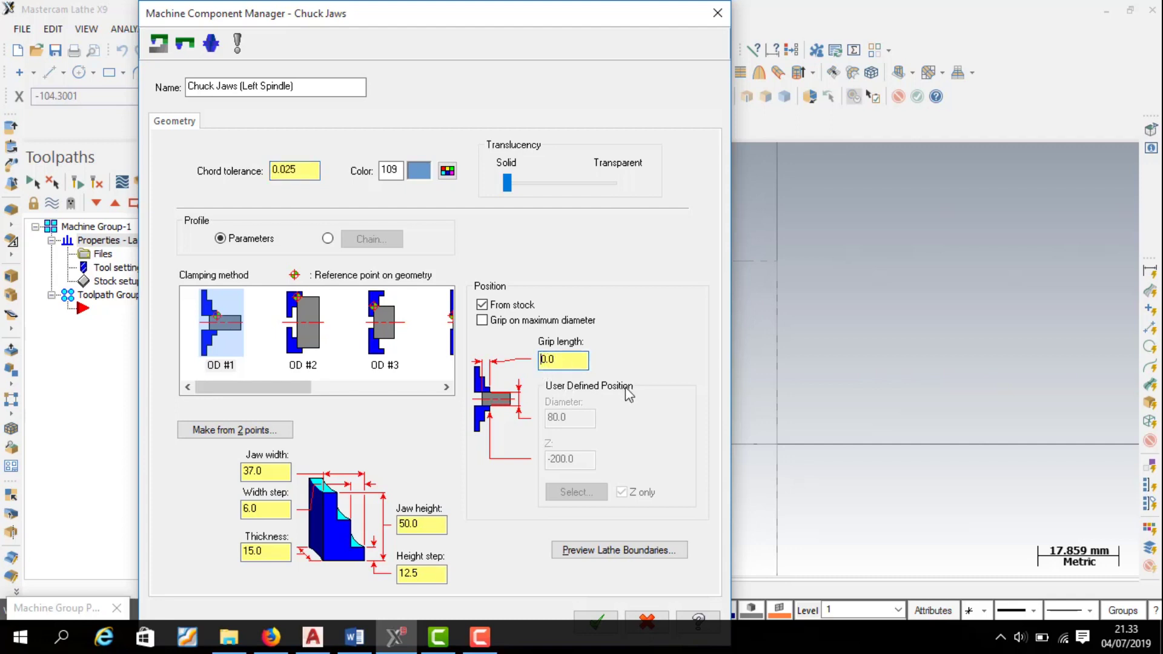
click(609, 614)
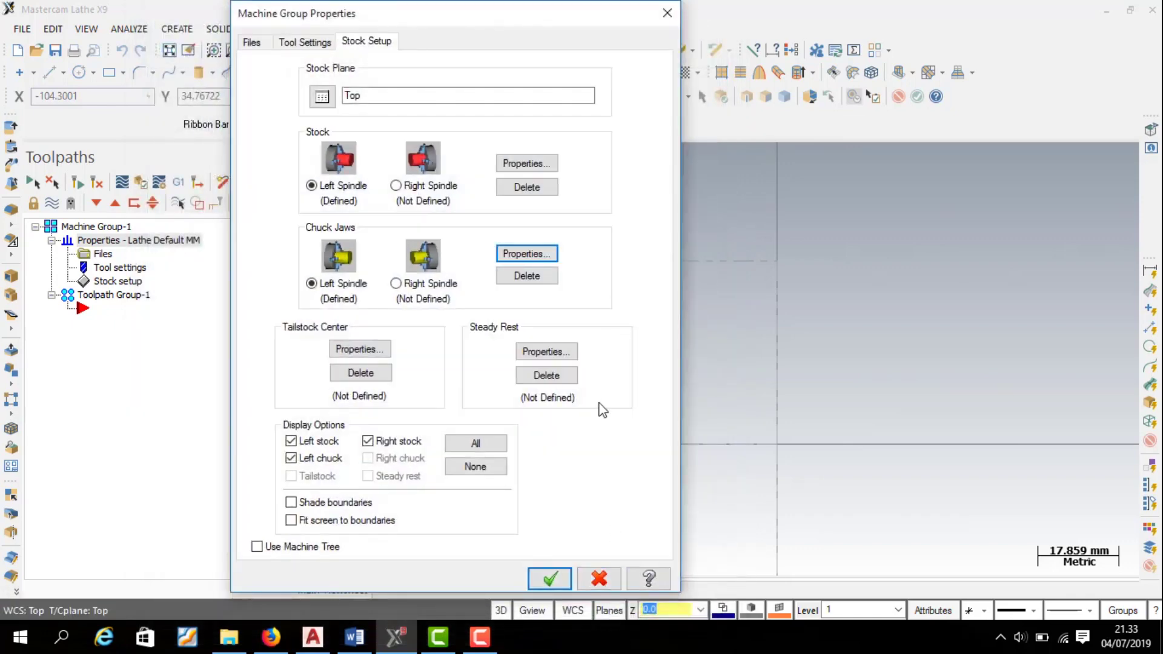
click(558, 582)
Zoom to view the stock and jaw outlines and recheck the shaft's Ø20/Ø40 and 200 mm dimensions in AutoCAD.
scroll(977, 440, down, 1)
scroll(993, 443, down, 1)
scroll(1011, 444, down, 1)
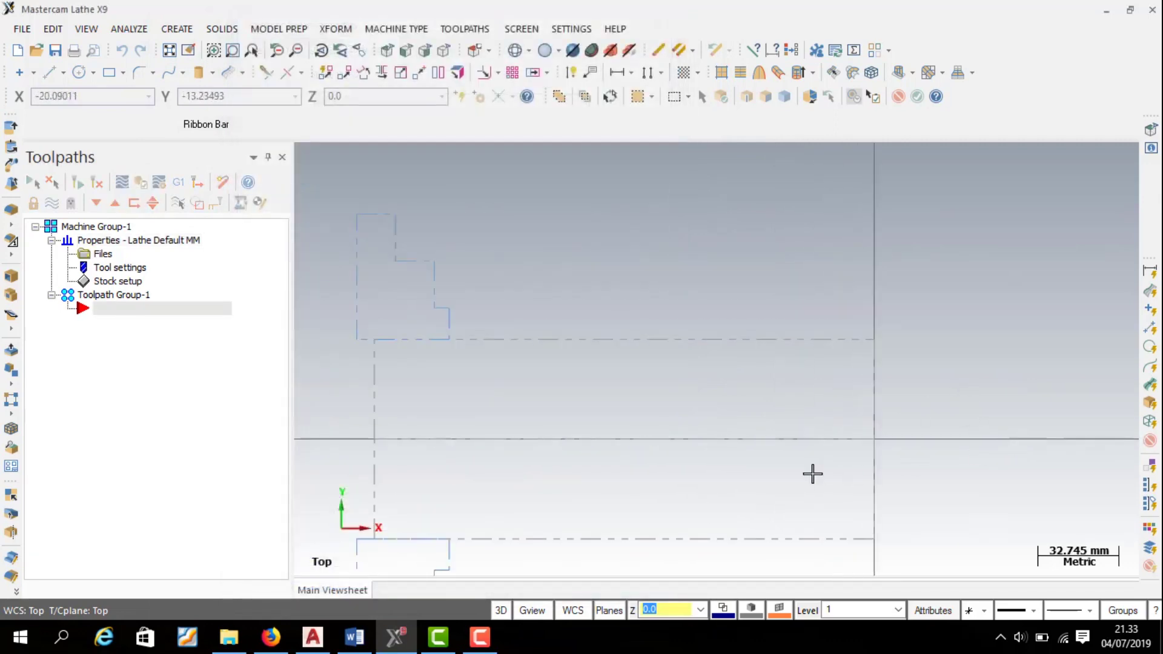
scroll(858, 565, down, 1)
scroll(862, 568, down, 1)
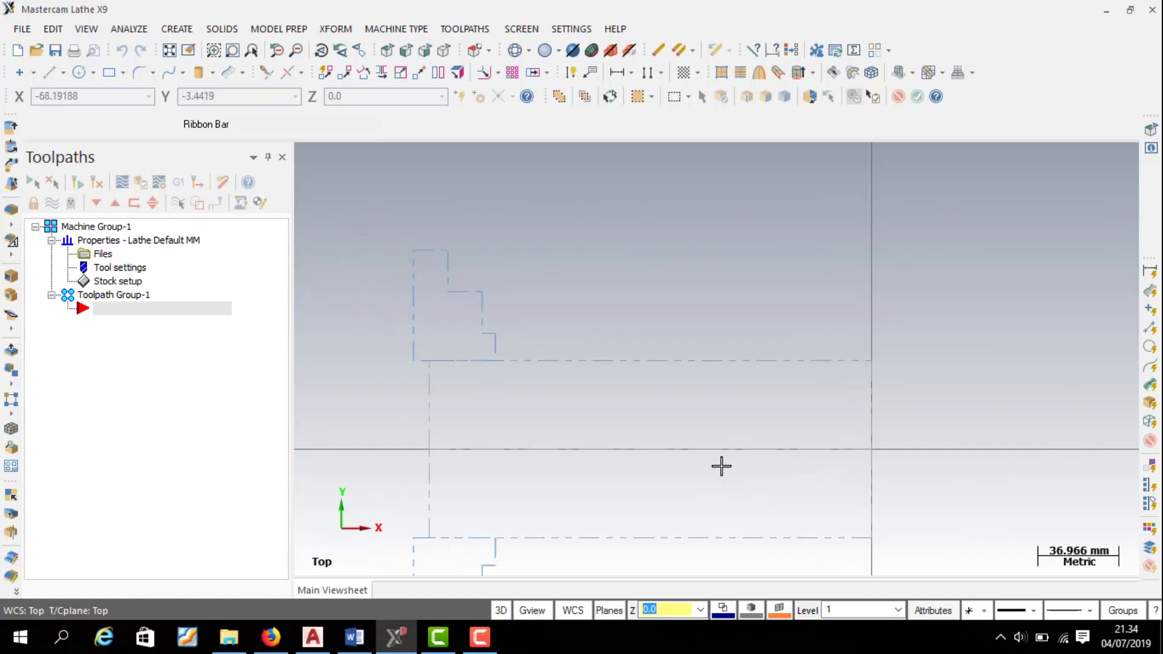
scroll(415, 218, down, 1)
scroll(539, 524, up, 1)
scroll(539, 524, up, 1)
scroll(540, 524, up, 1)
scroll(766, 350, up, 1)
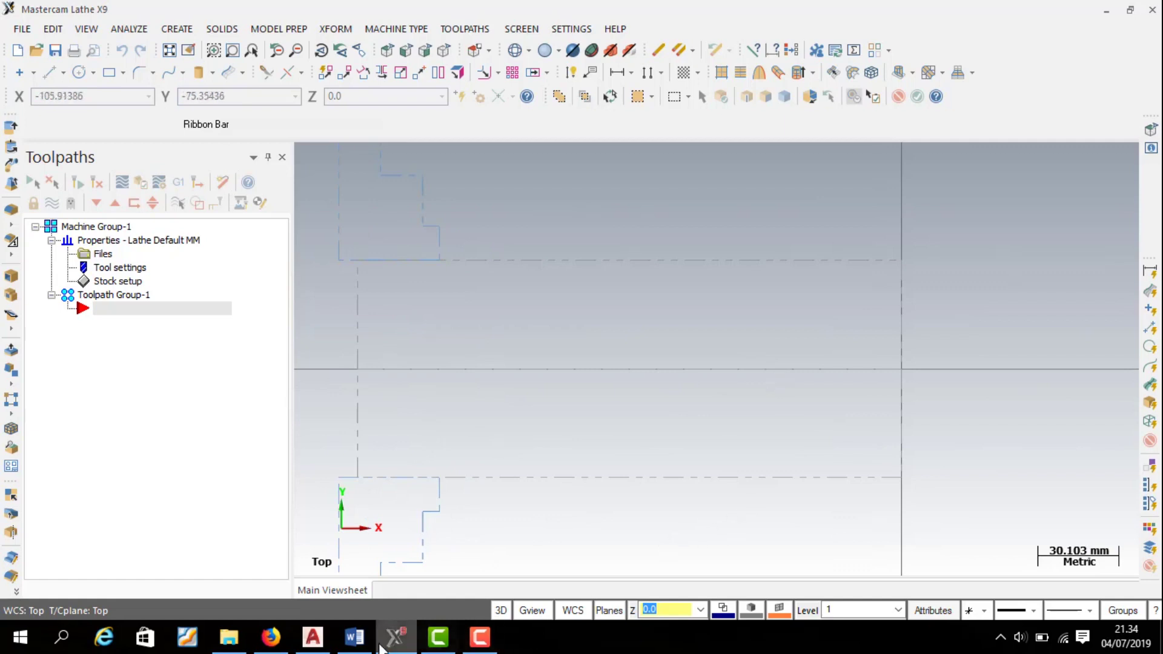
click(312, 637)
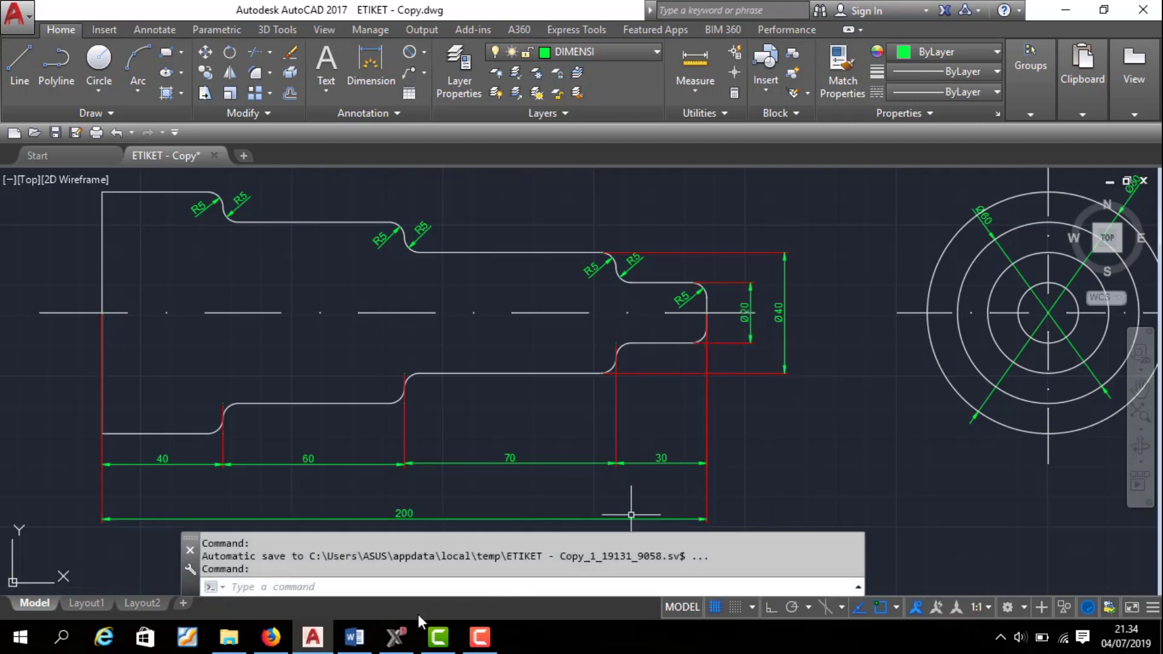
click(395, 636)
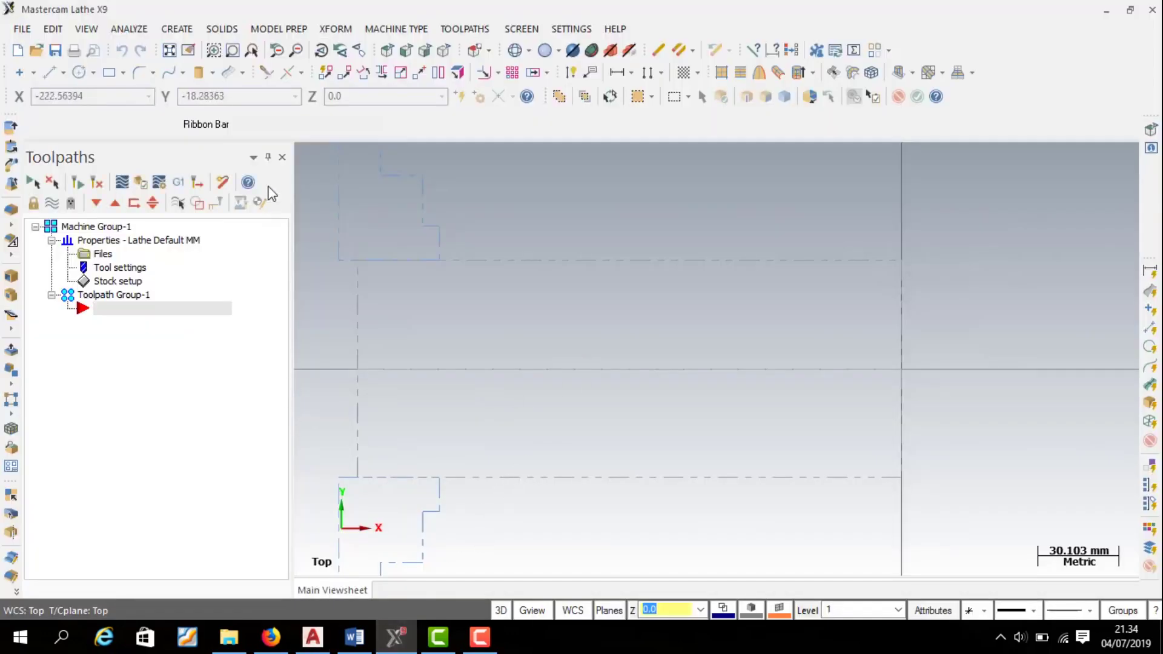
Draw a 10 mm vertical line upward from the origin using Line Endpoints.
click(51, 79)
scroll(929, 394, up, 1)
scroll(899, 315, up, 1)
scroll(899, 315, up, 2)
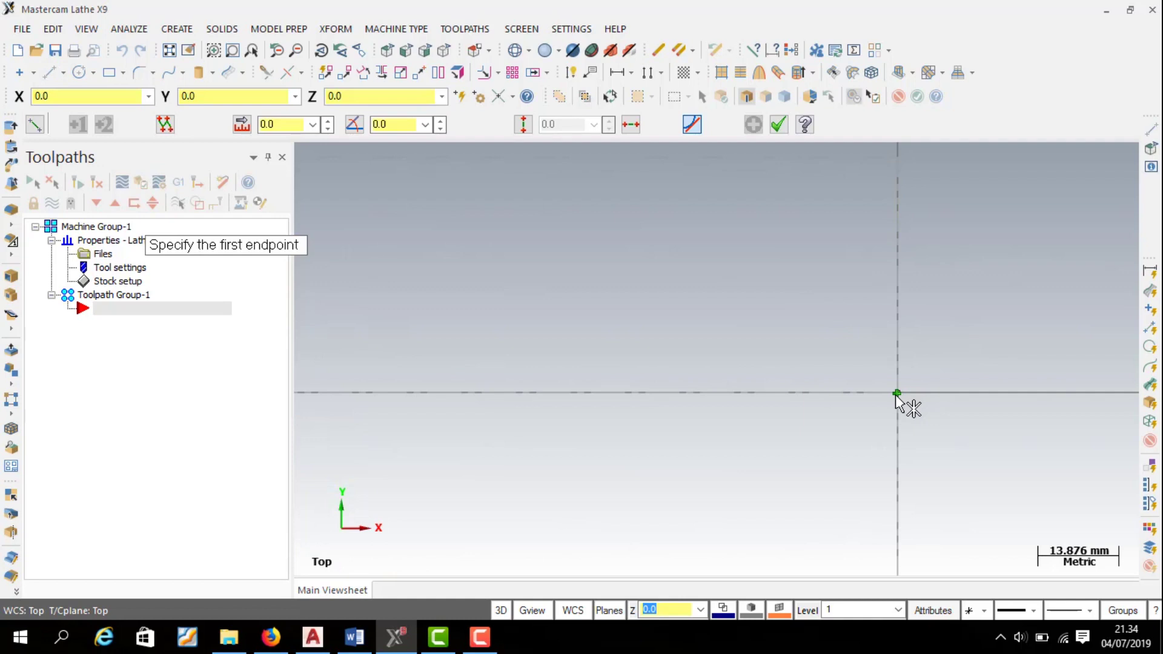
click(896, 394)
click(896, 310)
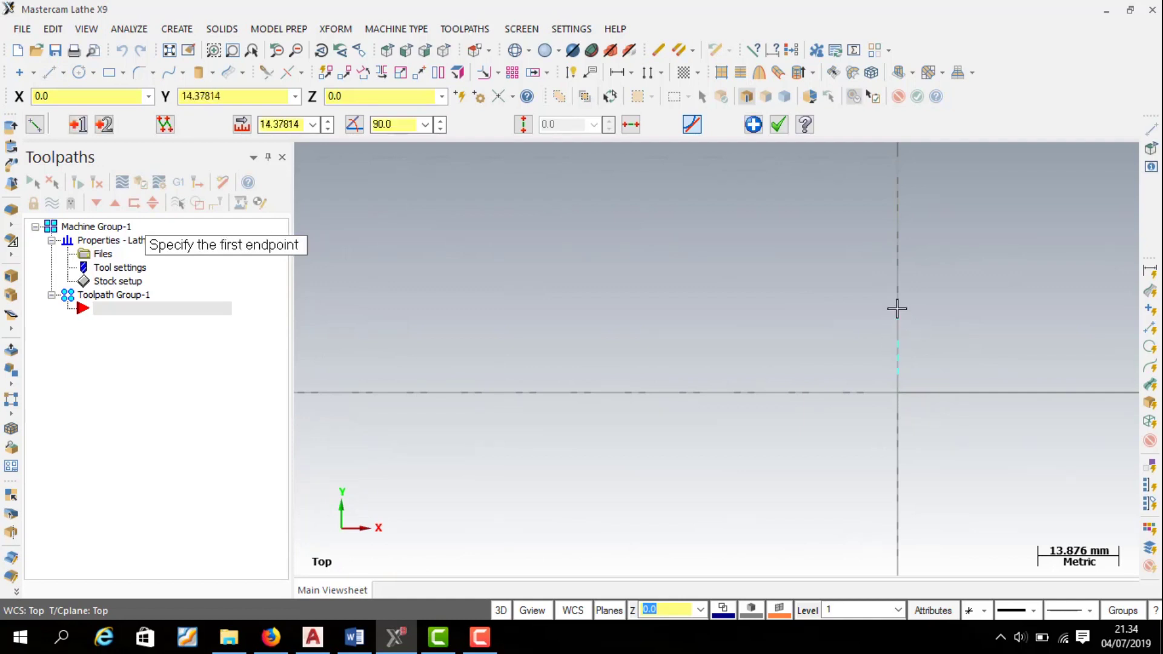
double_click(297, 124)
text(10)
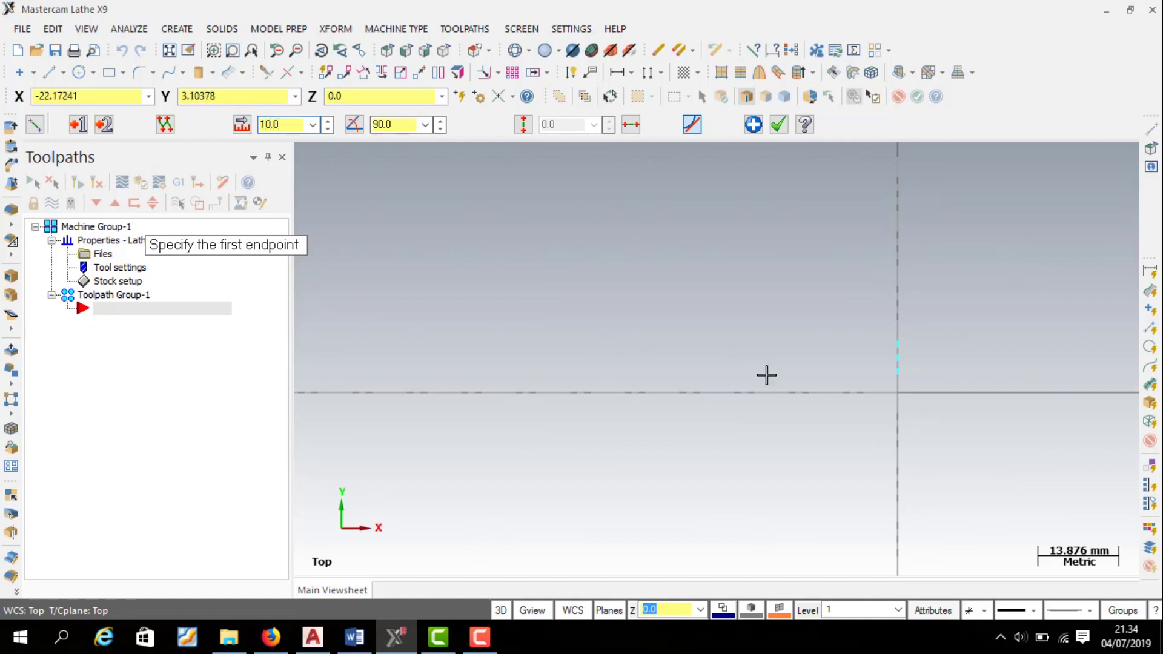
scroll(909, 354, up, 1)
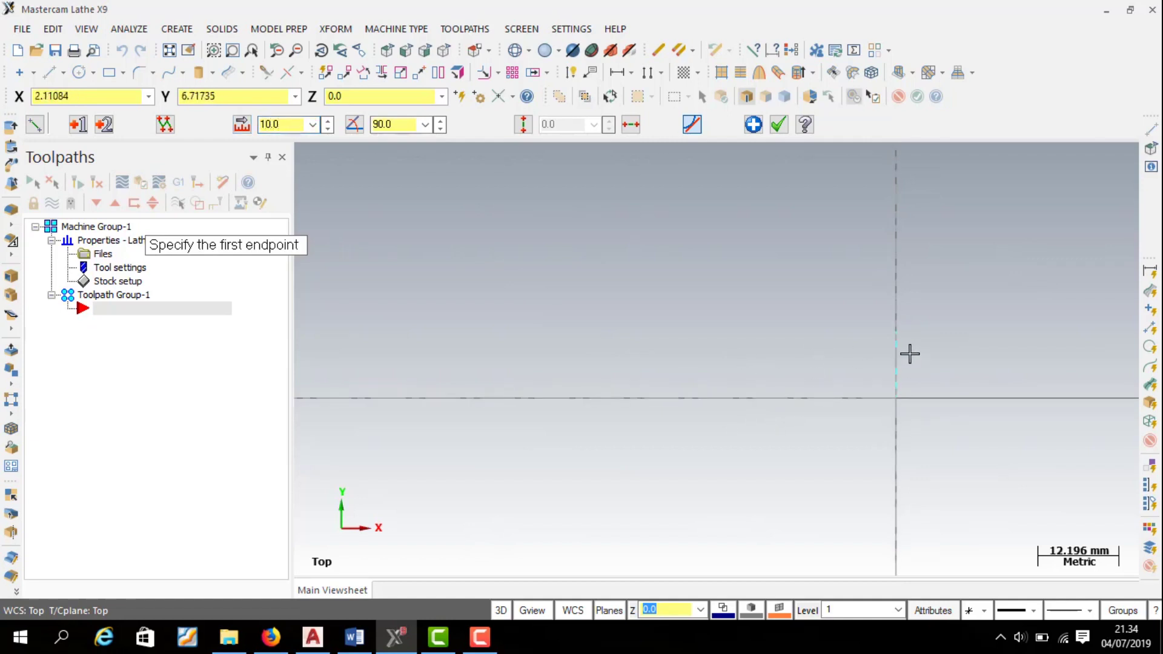
scroll(910, 351, up, 2)
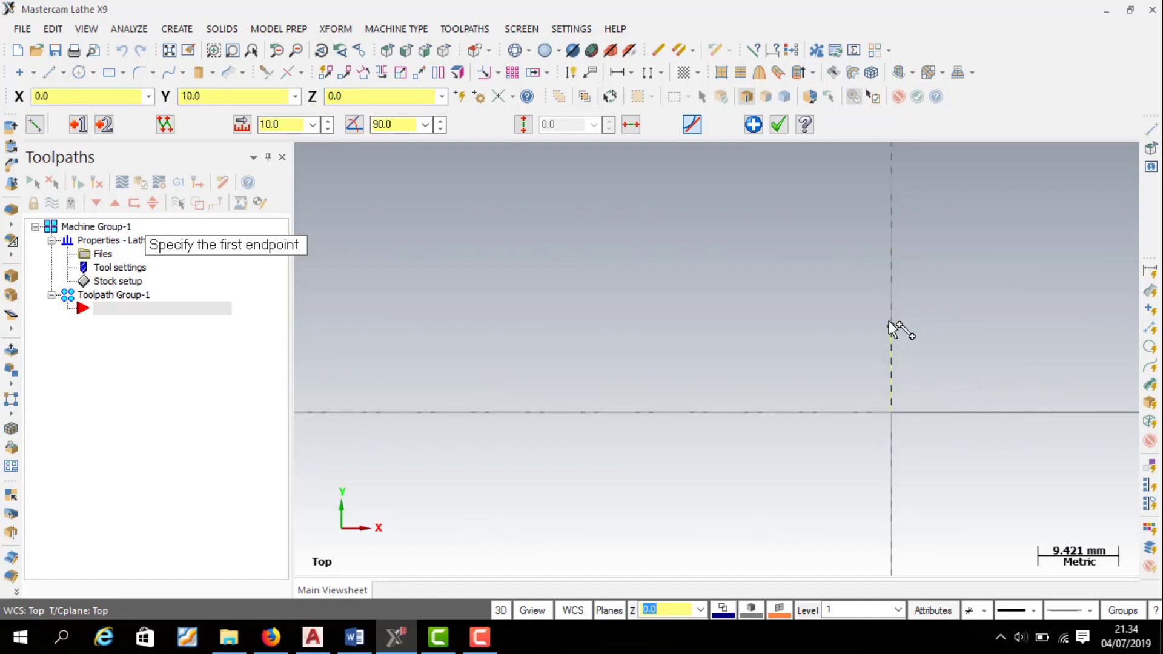
scroll(939, 376, down, 1)
scroll(1000, 451, down, 1)
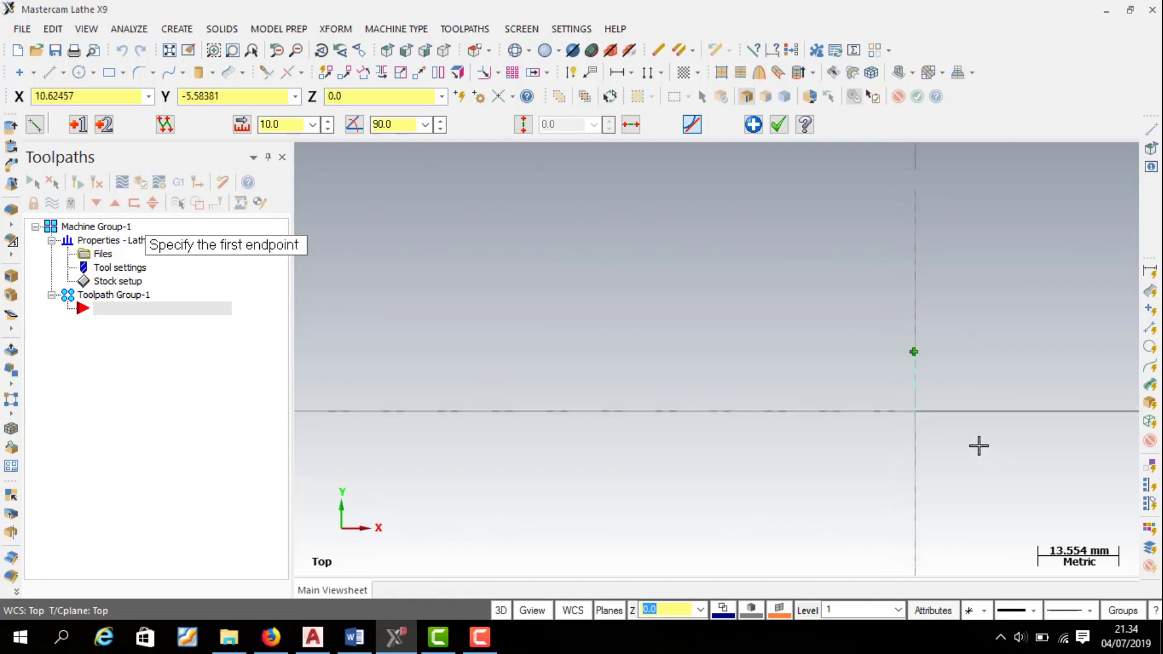
scroll(938, 352, up, 1)
scroll(902, 375, up, 1)
scroll(911, 359, up, 1)
scroll(918, 354, up, 1)
scroll(912, 346, up, 1)
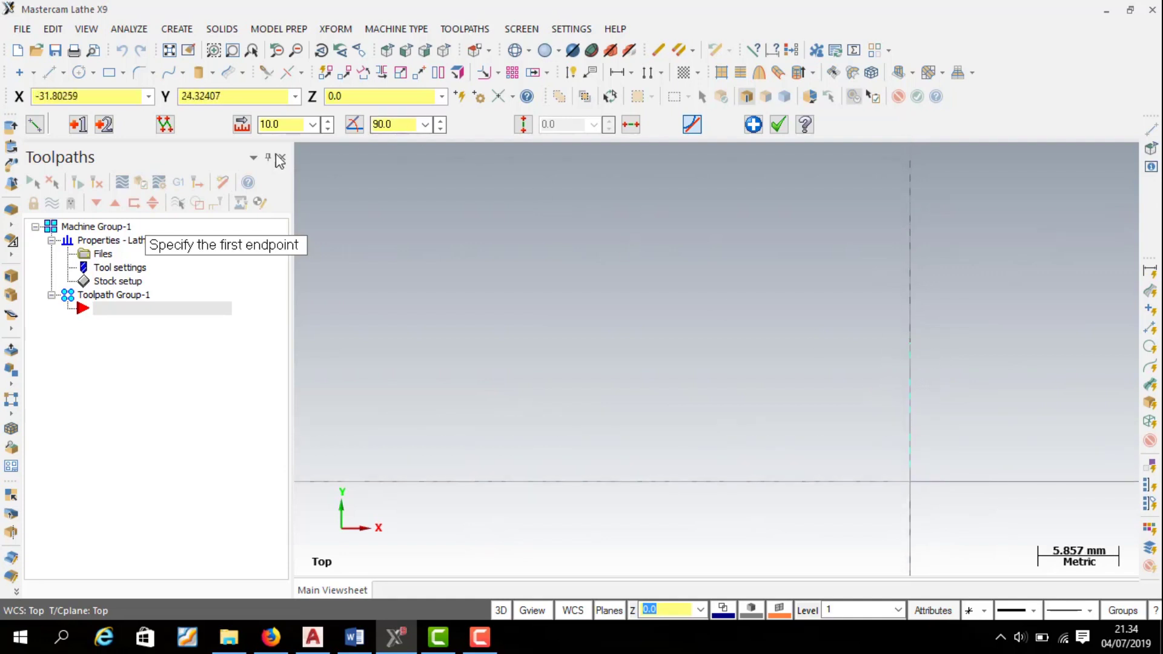
Draw a 30 mm horizontal line leftward from its top, then a vertical step upward.
click(910, 343)
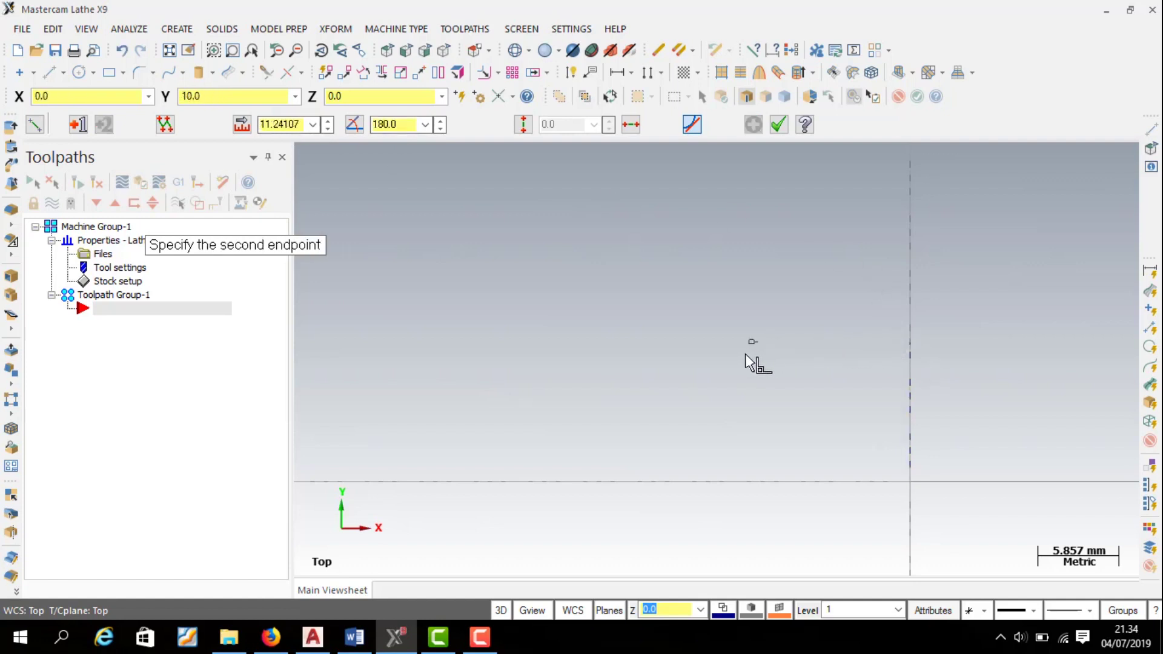
click(697, 347)
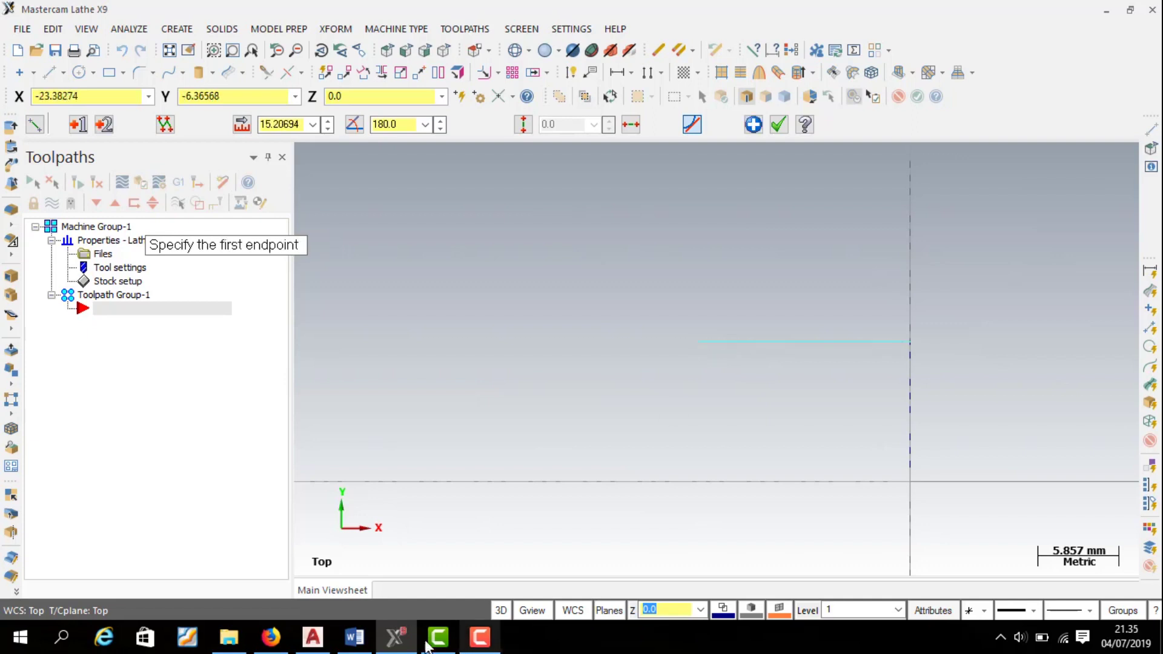
click(318, 643)
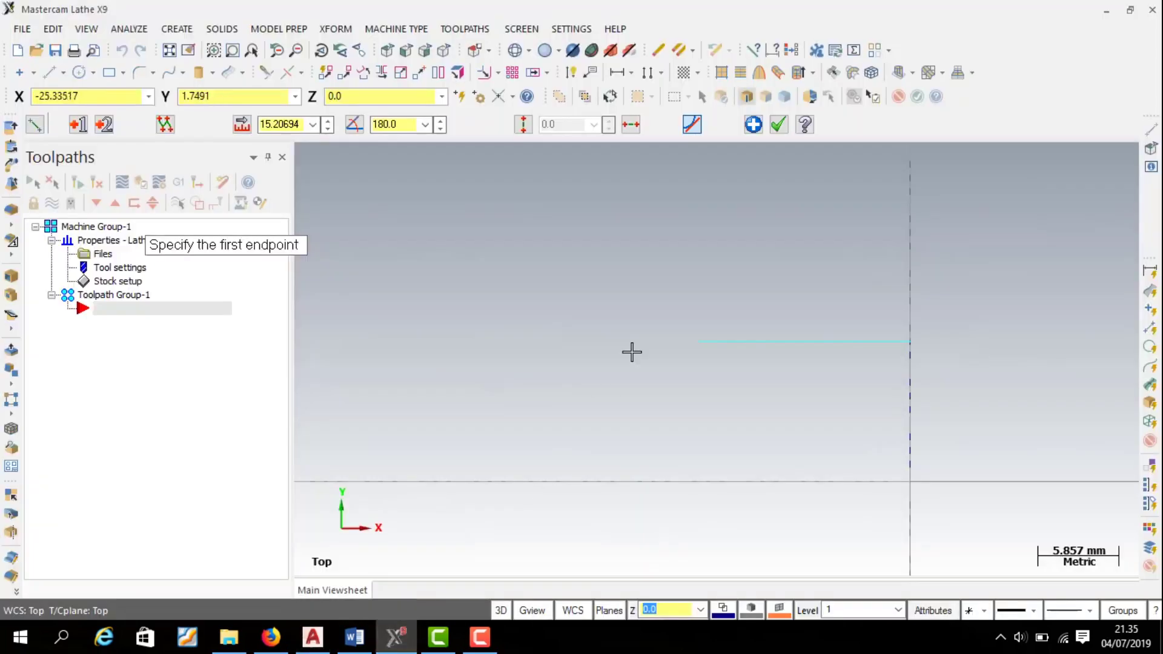
click(396, 637)
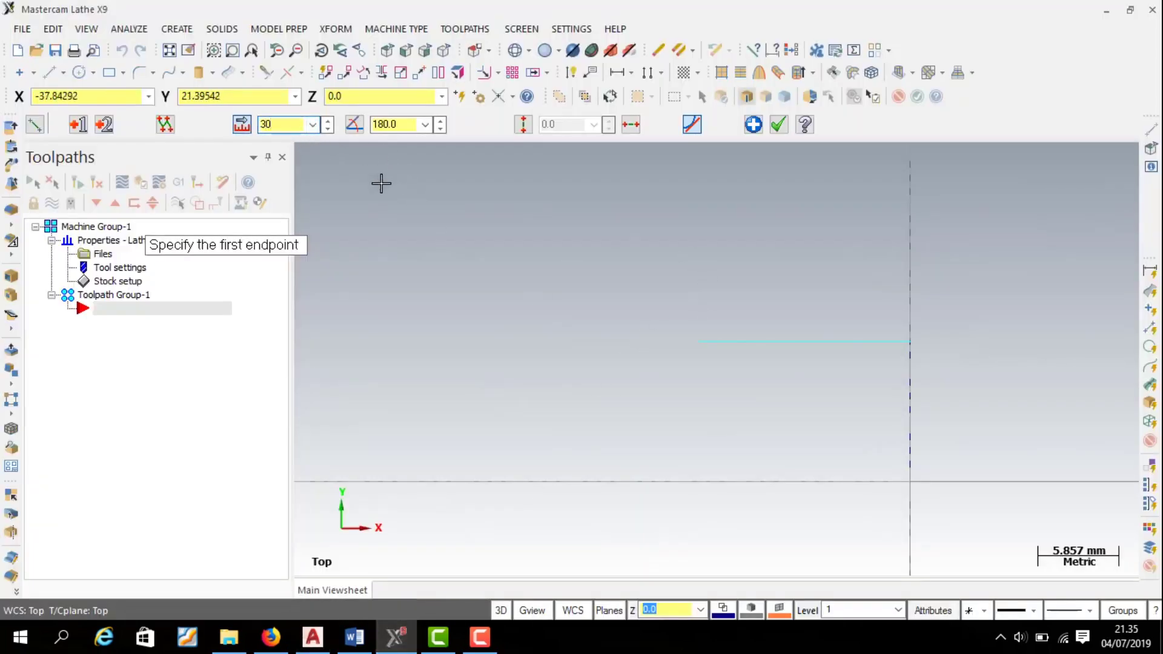
click(490, 343)
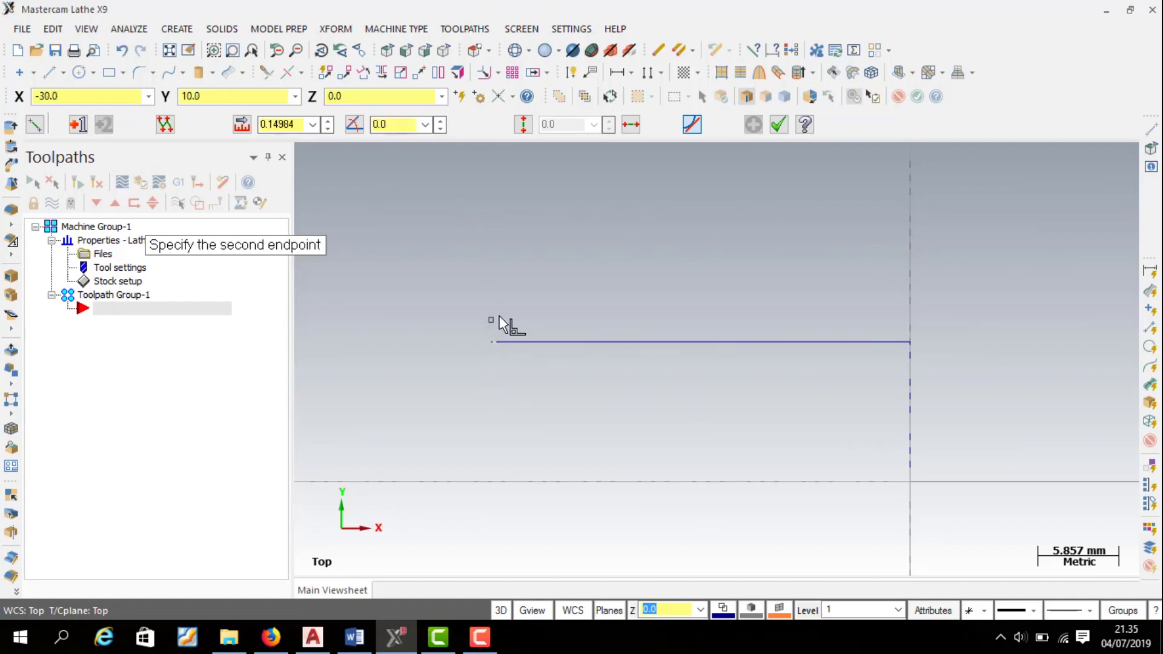
click(490, 288)
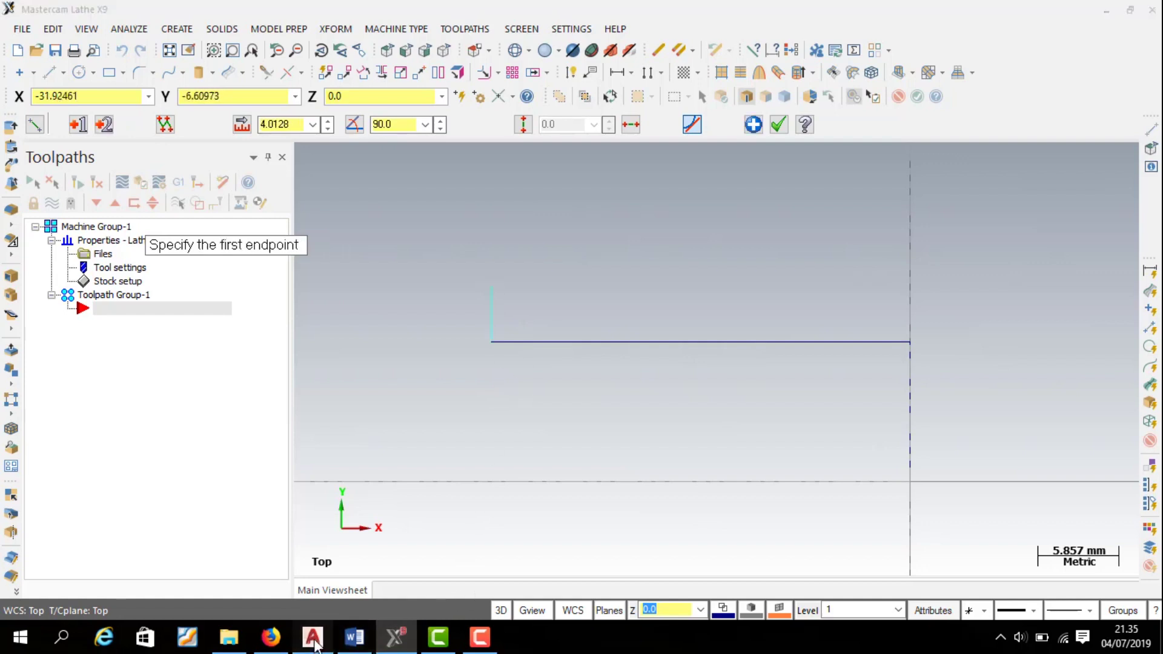
click(312, 636)
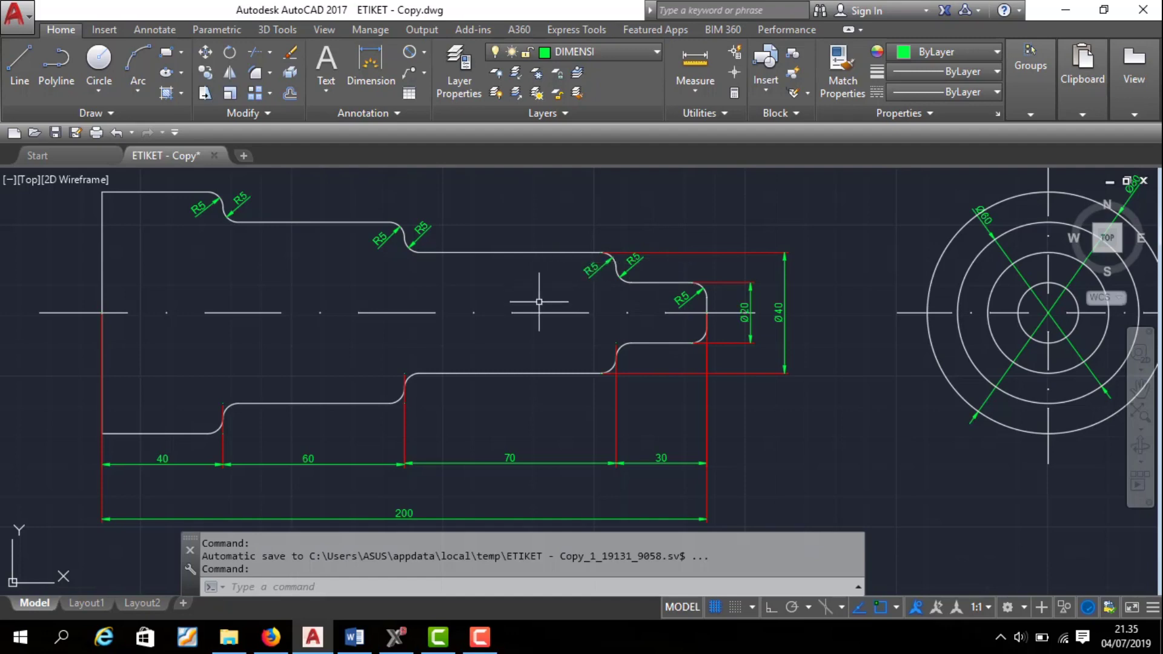
click(397, 636)
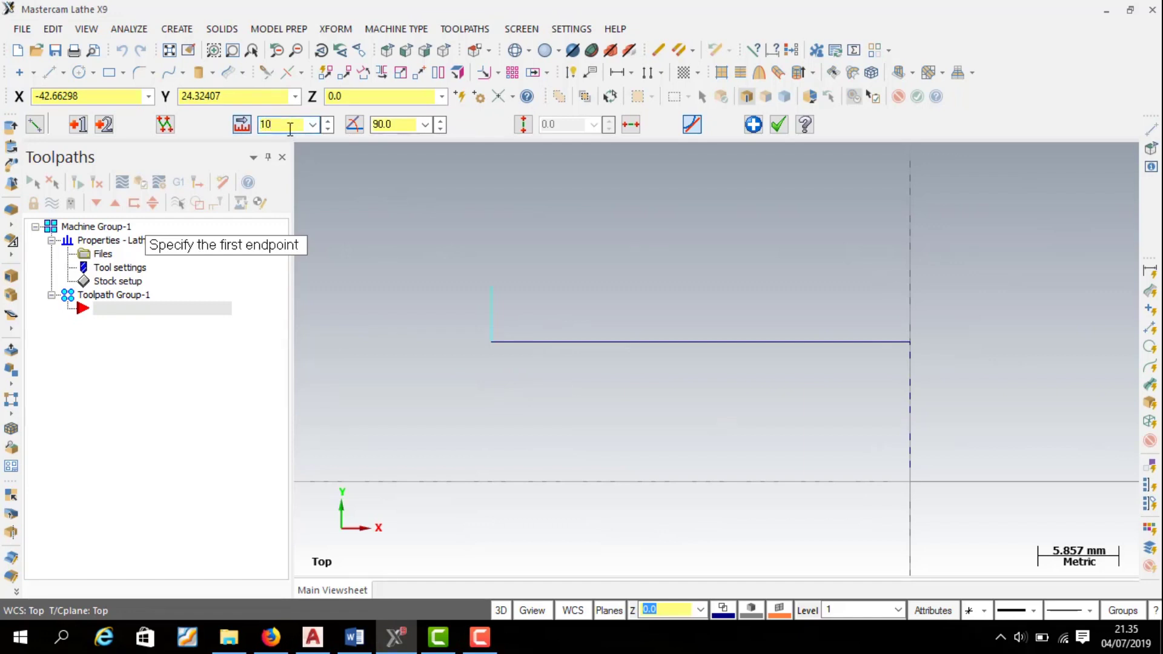
Draw a horizontal shoulder line leftward from the top endpoint, typing its length in the ribbon.
scroll(794, 267, down, 1)
scroll(787, 270, down, 1)
scroll(947, 296, down, 1)
click(574, 219)
click(410, 218)
click(296, 125)
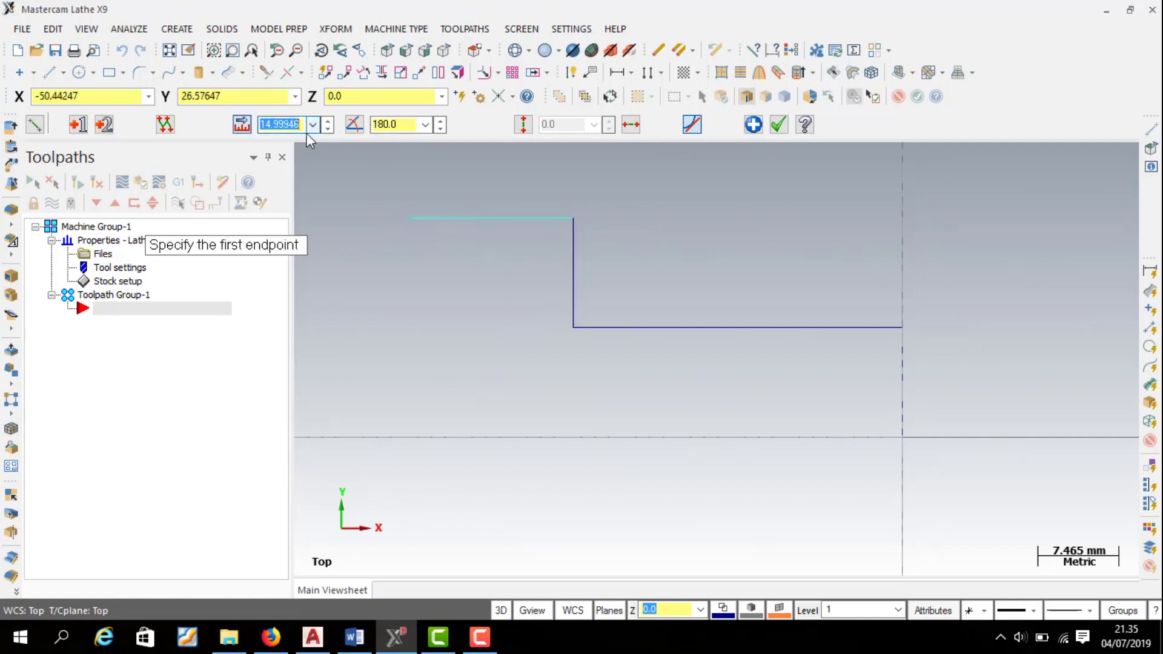
text(70.0)
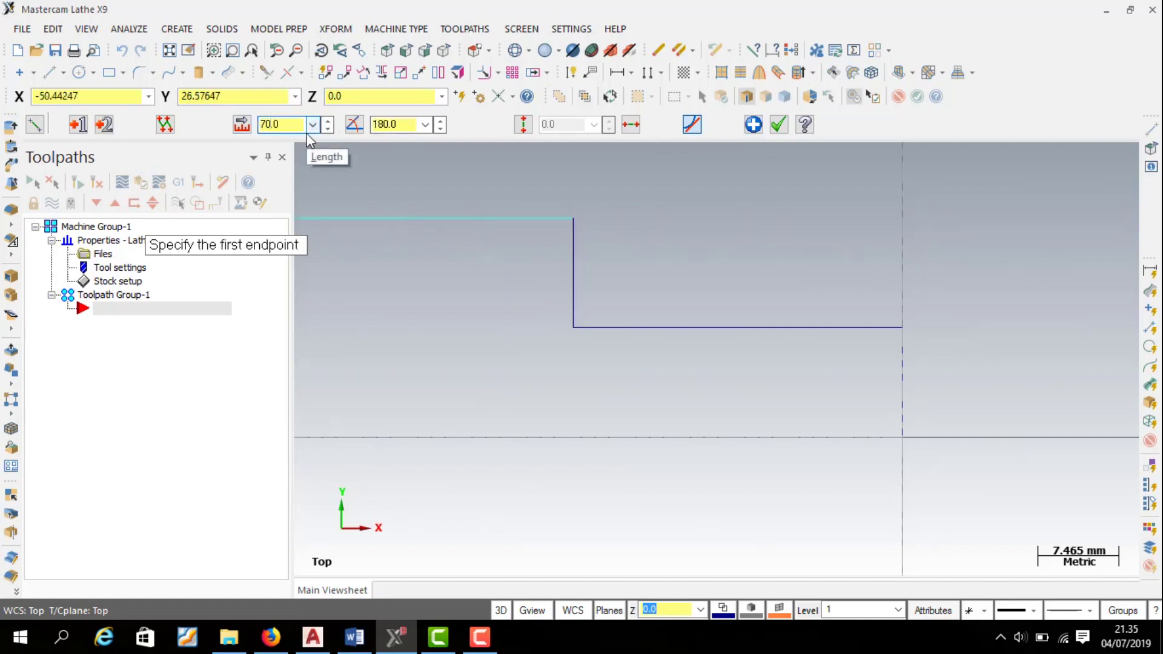
scroll(1039, 402, down, 2)
scroll(1041, 404, down, 1)
scroll(545, 394, down, 2)
scroll(460, 345, up, 1)
scroll(481, 323, up, 3)
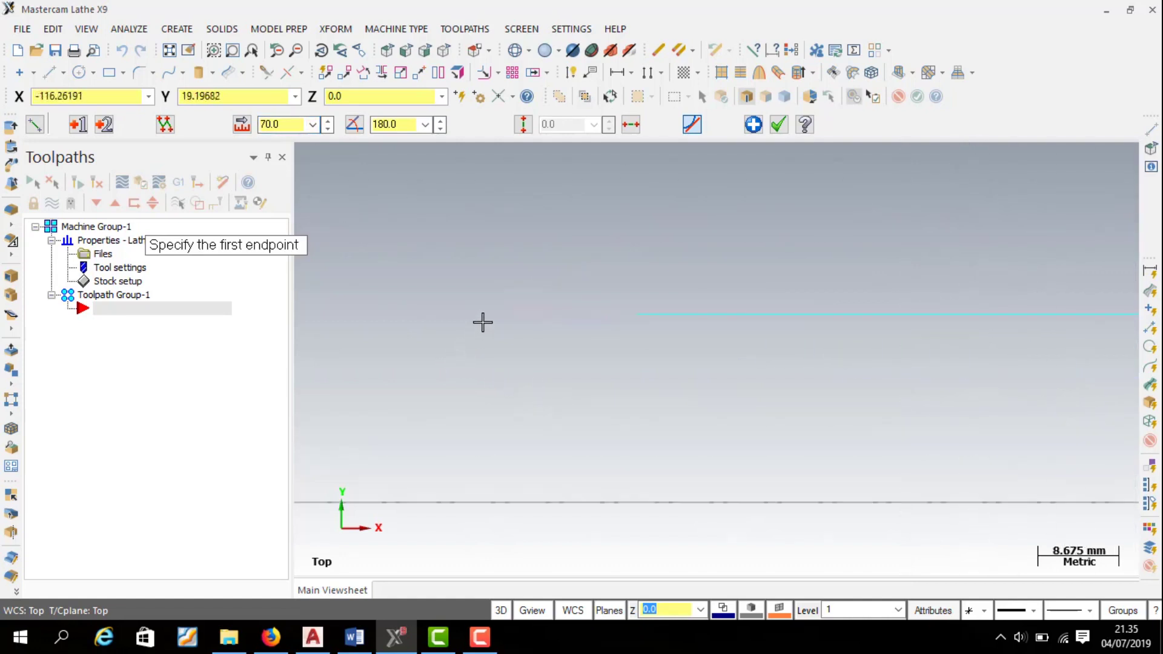
Add the next vertical riser and the horizontal shoulder leftward from its top, checking AutoCAD dimensions.
click(635, 314)
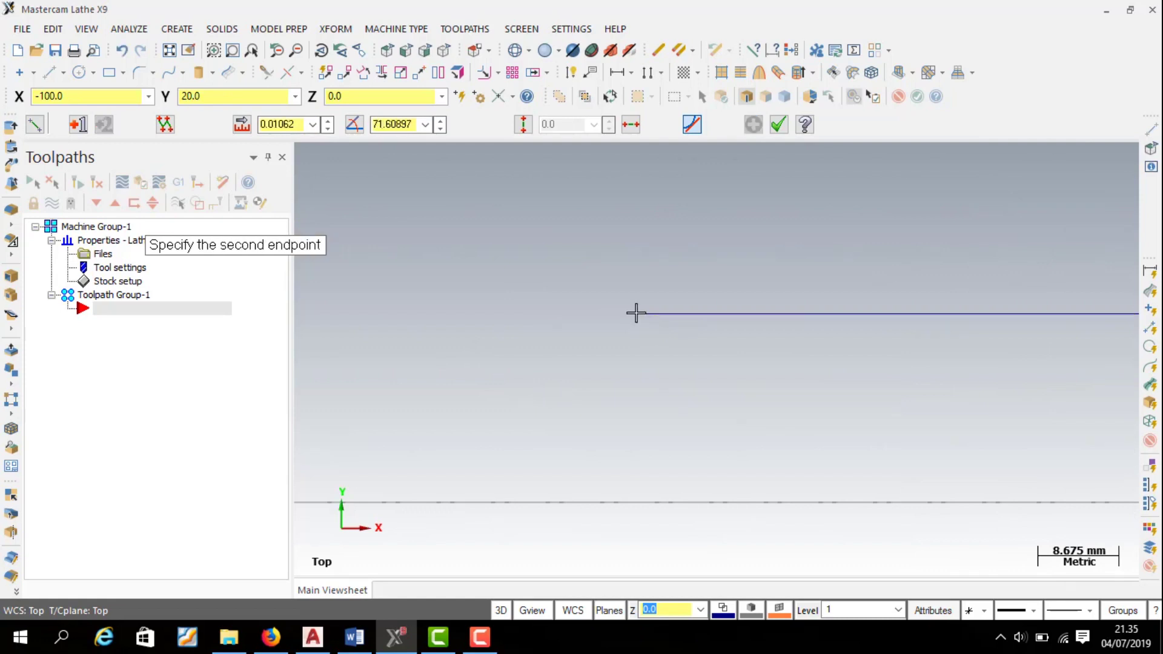
click(636, 217)
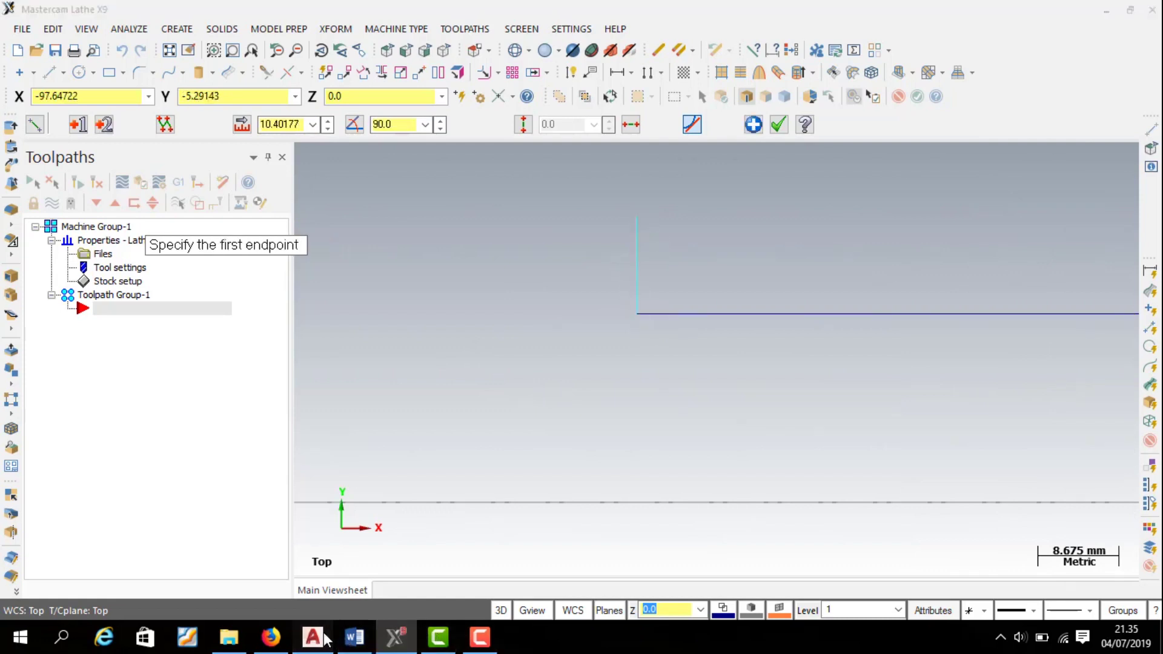
click(313, 637)
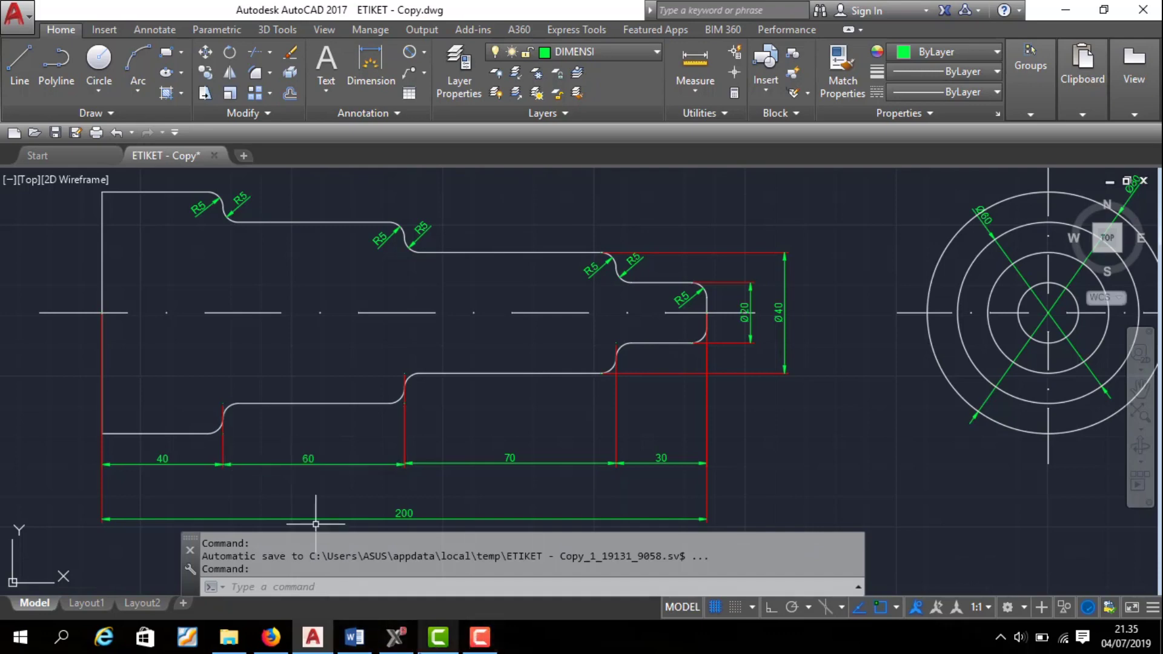
click(403, 648)
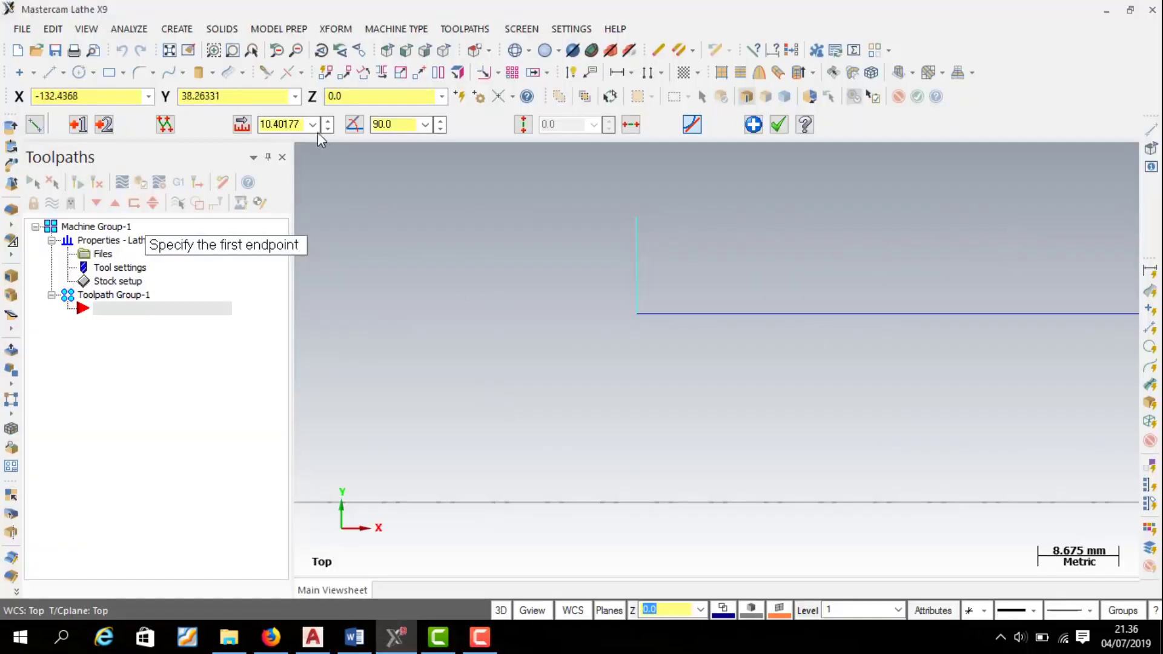
double_click(300, 123)
text(10)
click(636, 220)
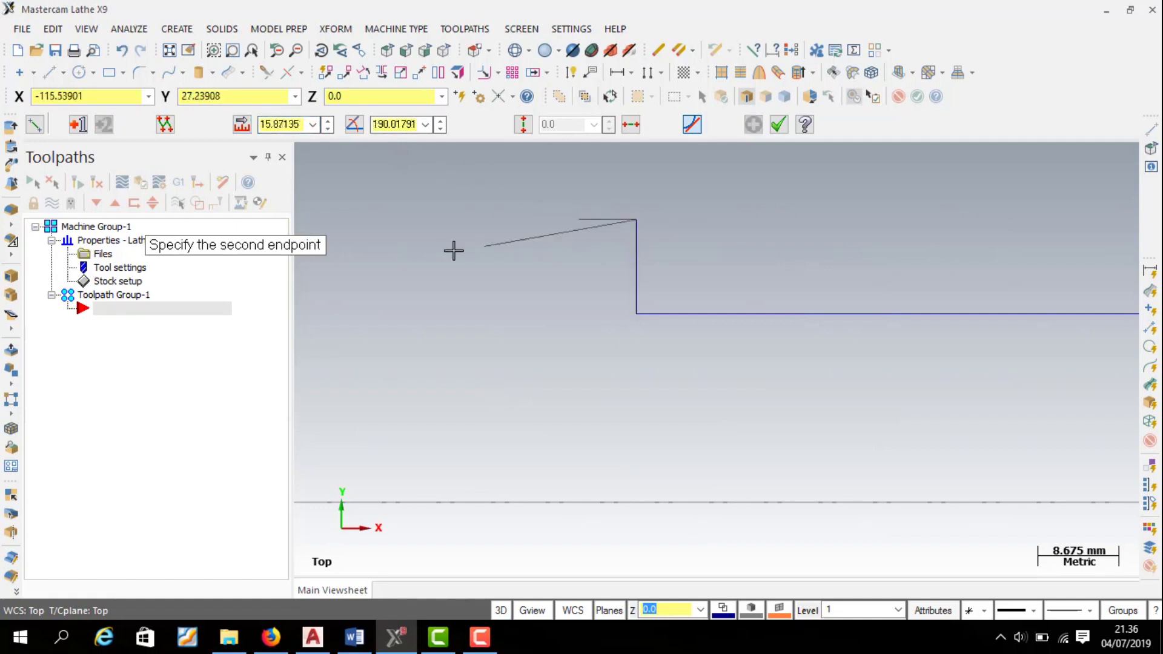
click(416, 221)
double_click(289, 123)
text(60)
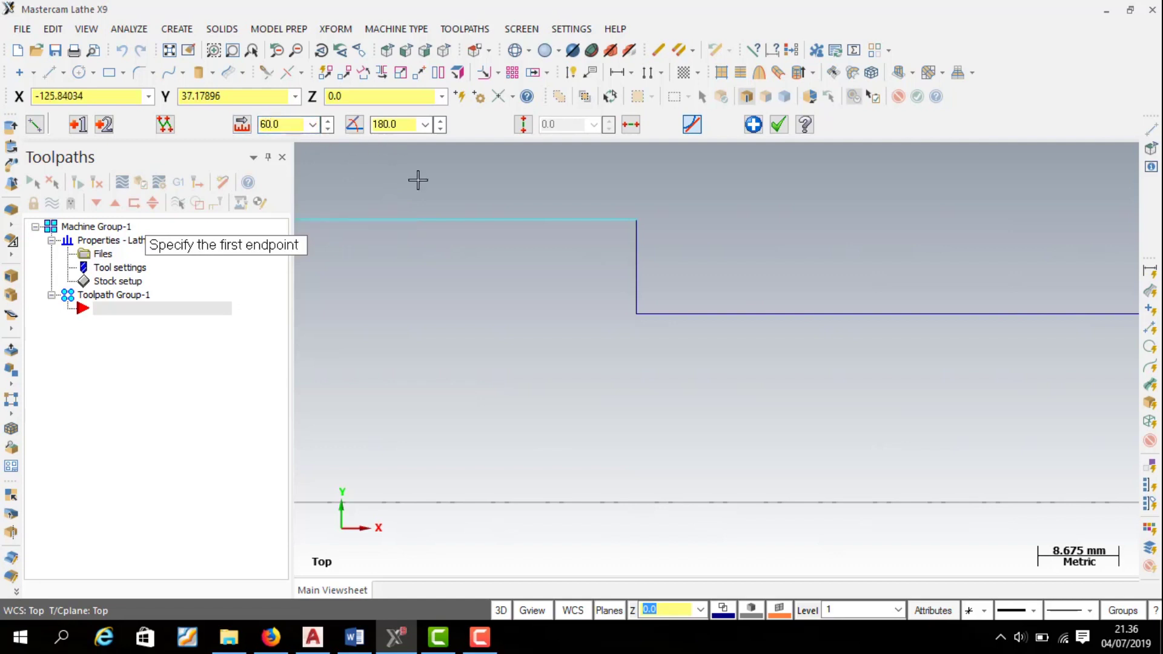
scroll(957, 340, down, 4)
scroll(989, 371, down, 3)
scroll(1007, 407, down, 1)
scroll(641, 324, up, 2)
scroll(641, 325, up, 2)
scroll(673, 309, up, 1)
scroll(701, 332, up, 1)
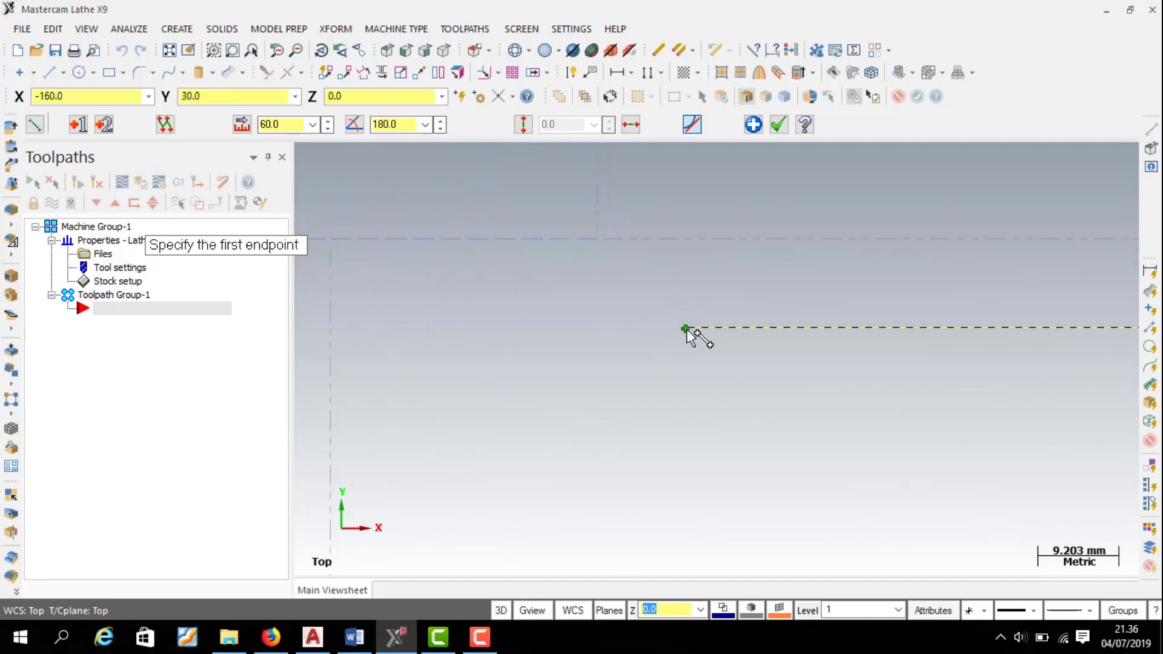
Draw the final 10 mm vertical riser up to the stock edge and stop line drawing.
click(687, 328)
click(686, 239)
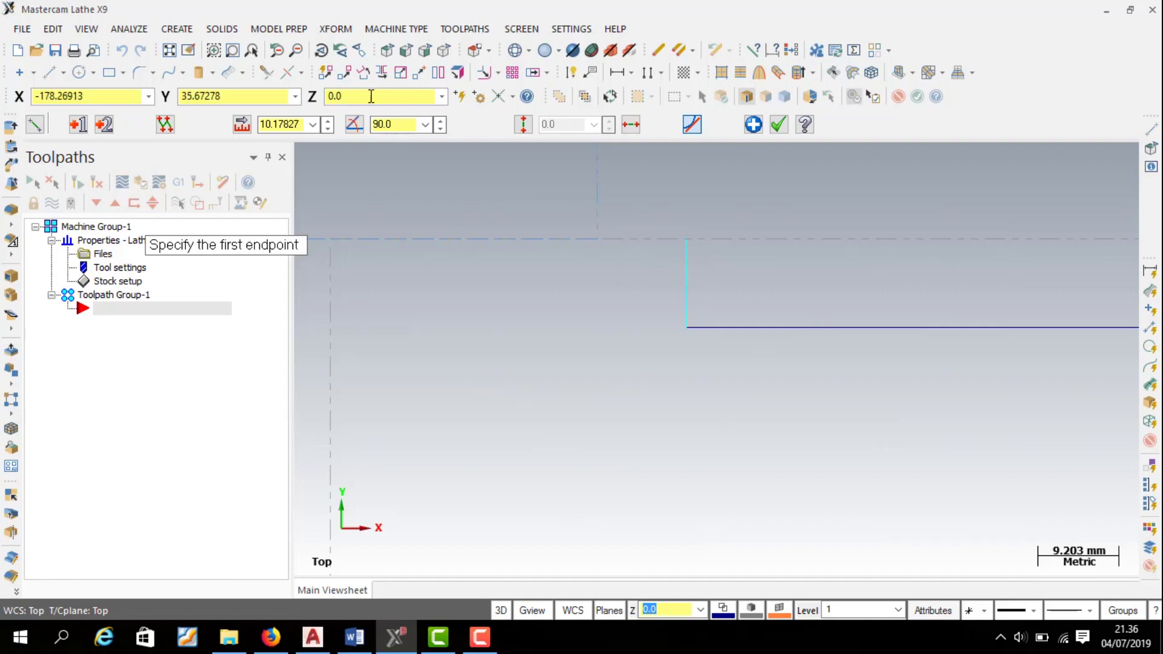
click(286, 124)
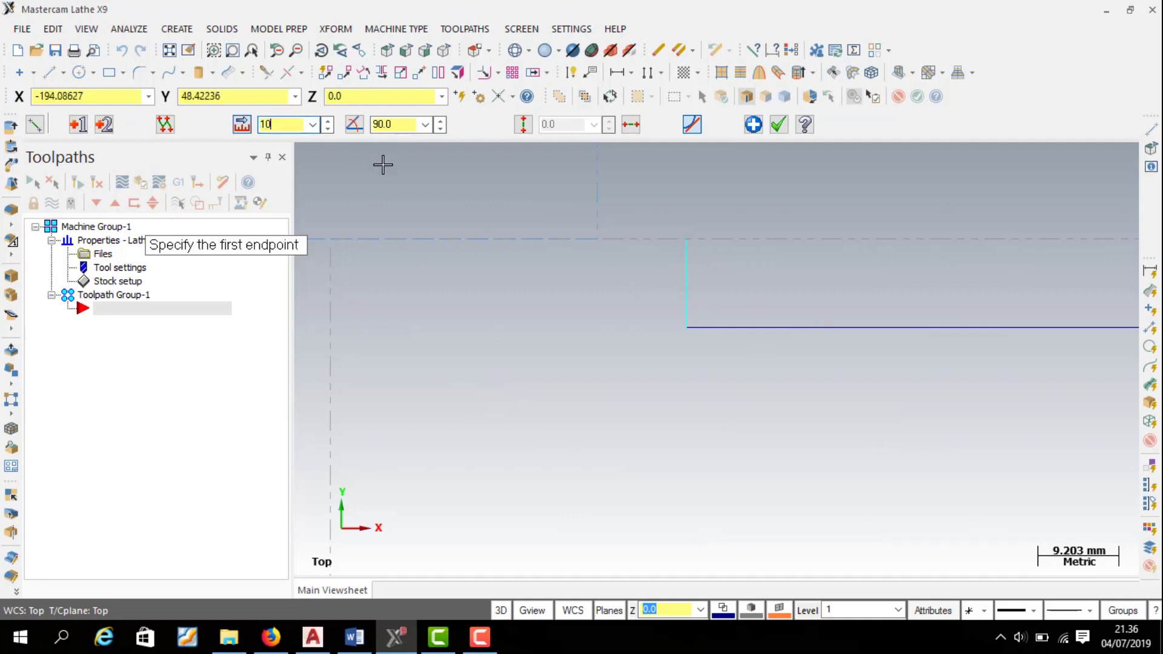
scroll(598, 379, down, 2)
scroll(441, 413, down, 2)
scroll(442, 415, down, 2)
scroll(670, 436, down, 1)
scroll(947, 506, down, 1)
scroll(916, 532, up, 1)
scroll(917, 545, up, 1)
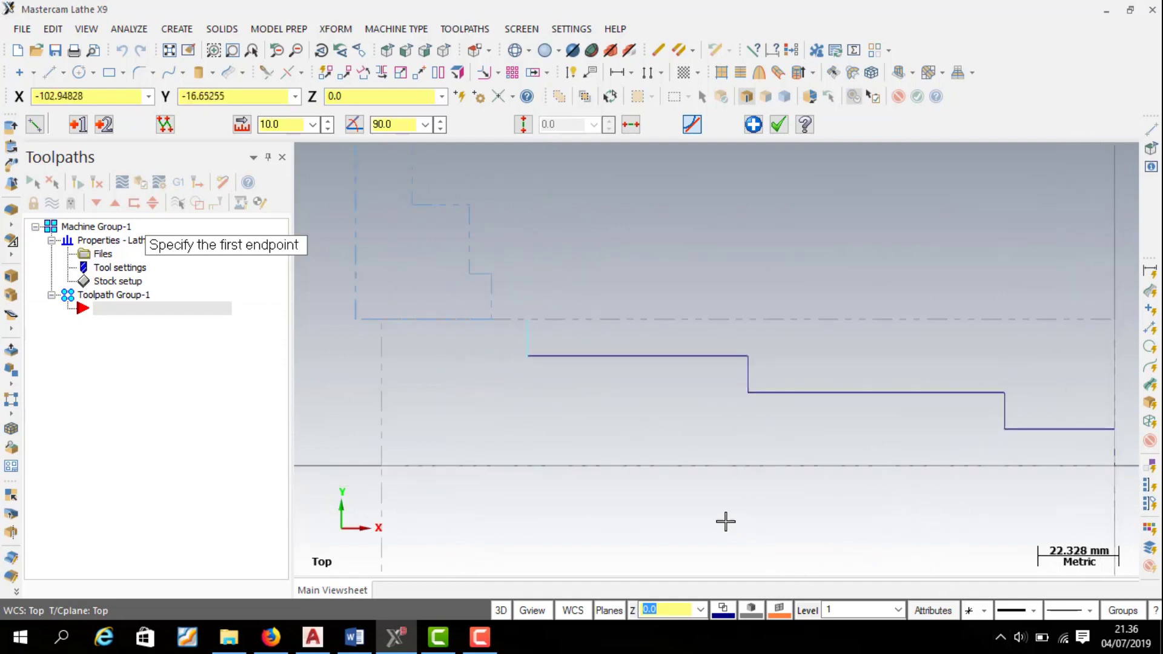
key(Escape)
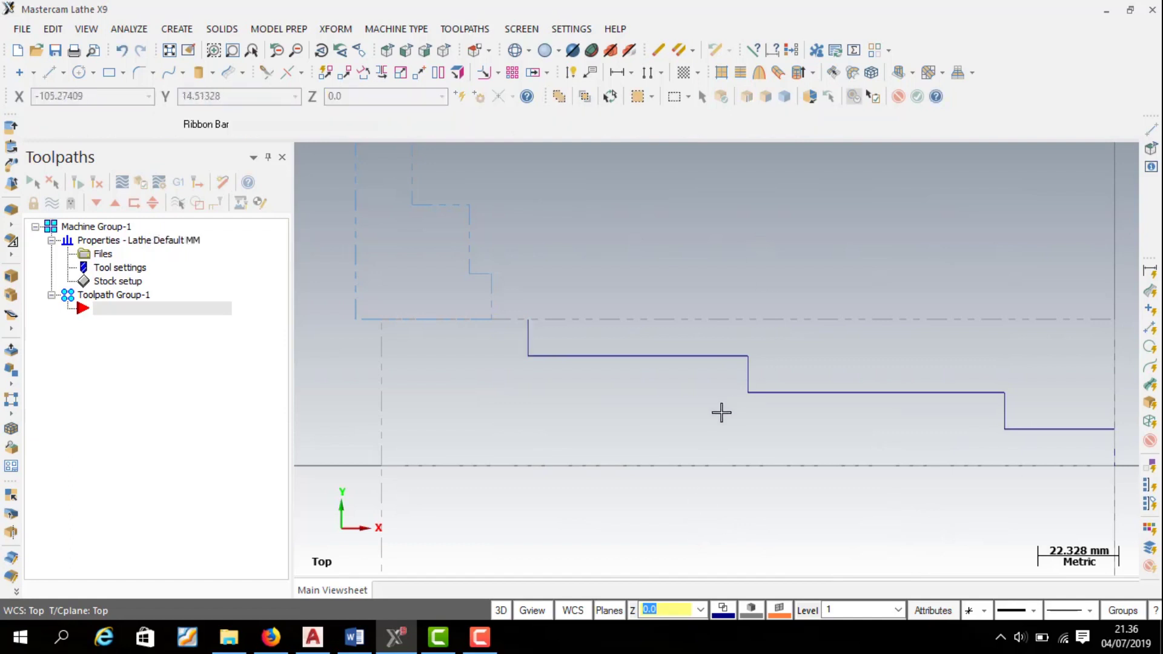
Recheck the R5 fillets in AutoCAD, then bring up Mastercam's fillet and chamfer choices.
scroll(623, 453, down, 1)
scroll(384, 259, up, 1)
scroll(581, 337, down, 2)
scroll(670, 393, down, 1)
scroll(695, 410, up, 1)
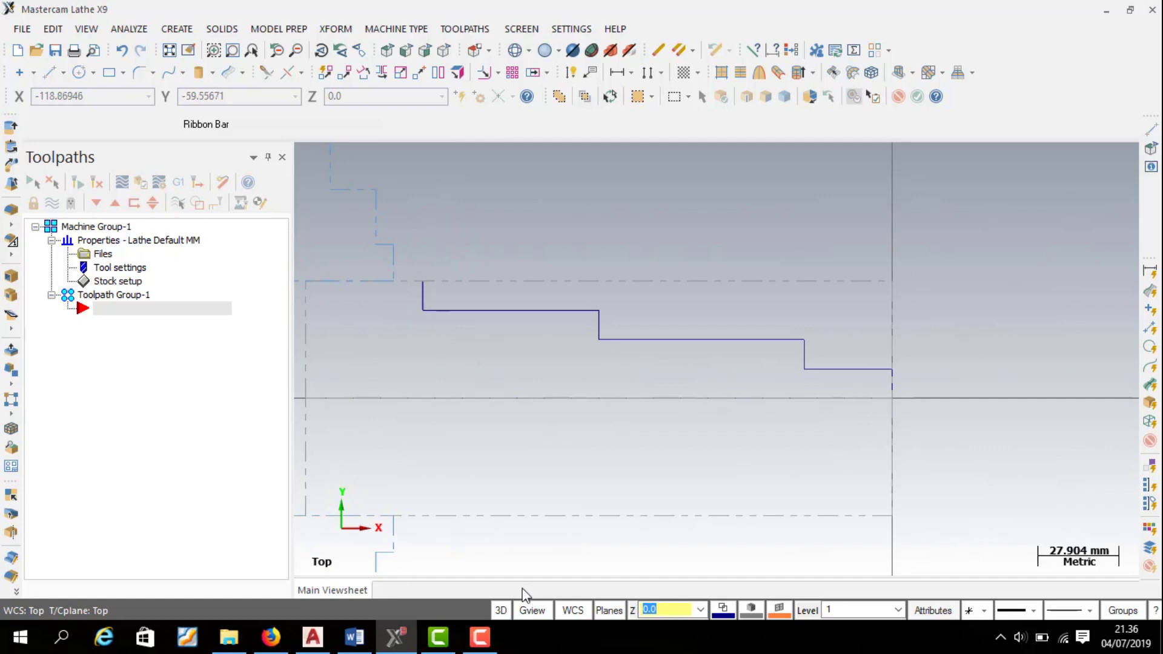
click(327, 647)
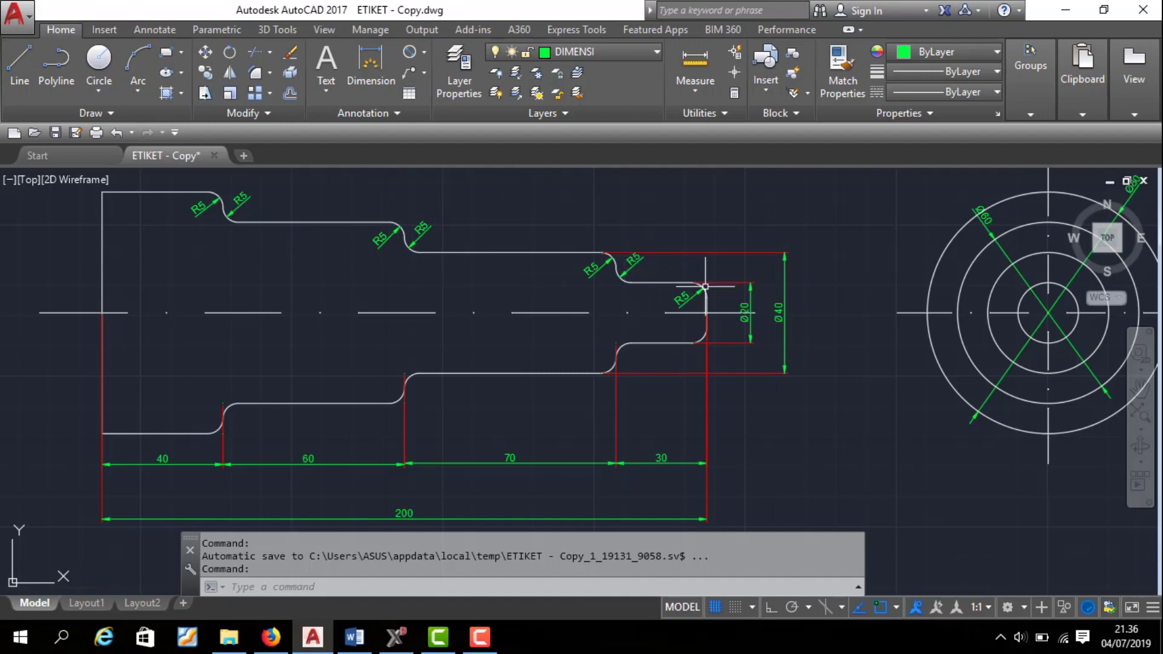
click(397, 638)
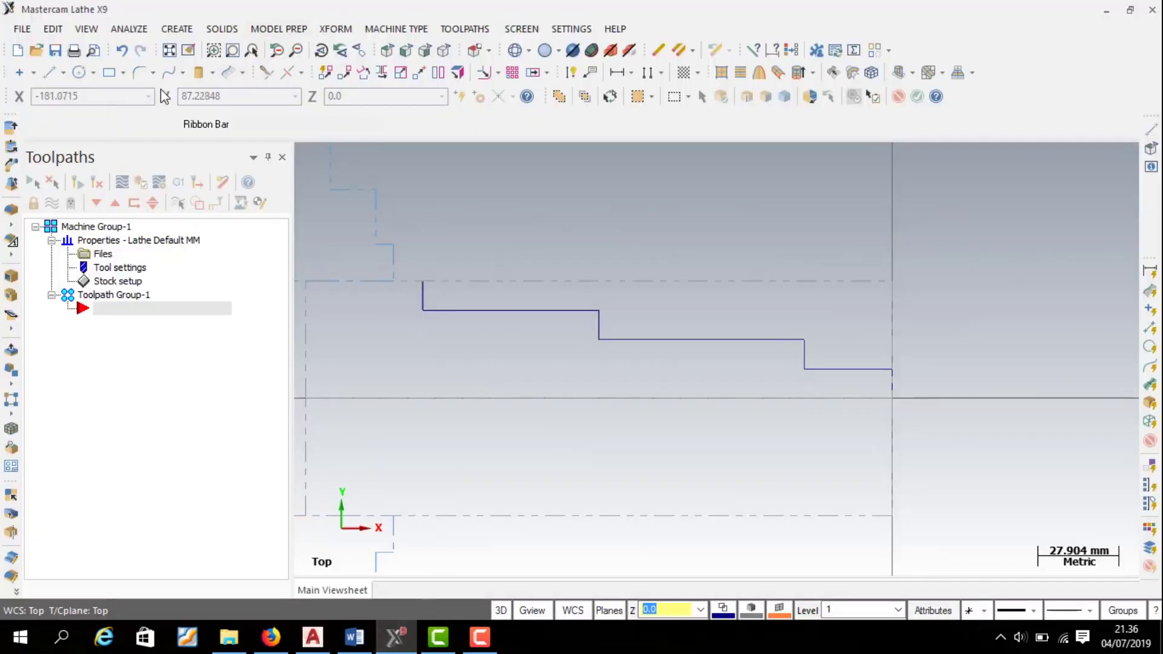
click(153, 73)
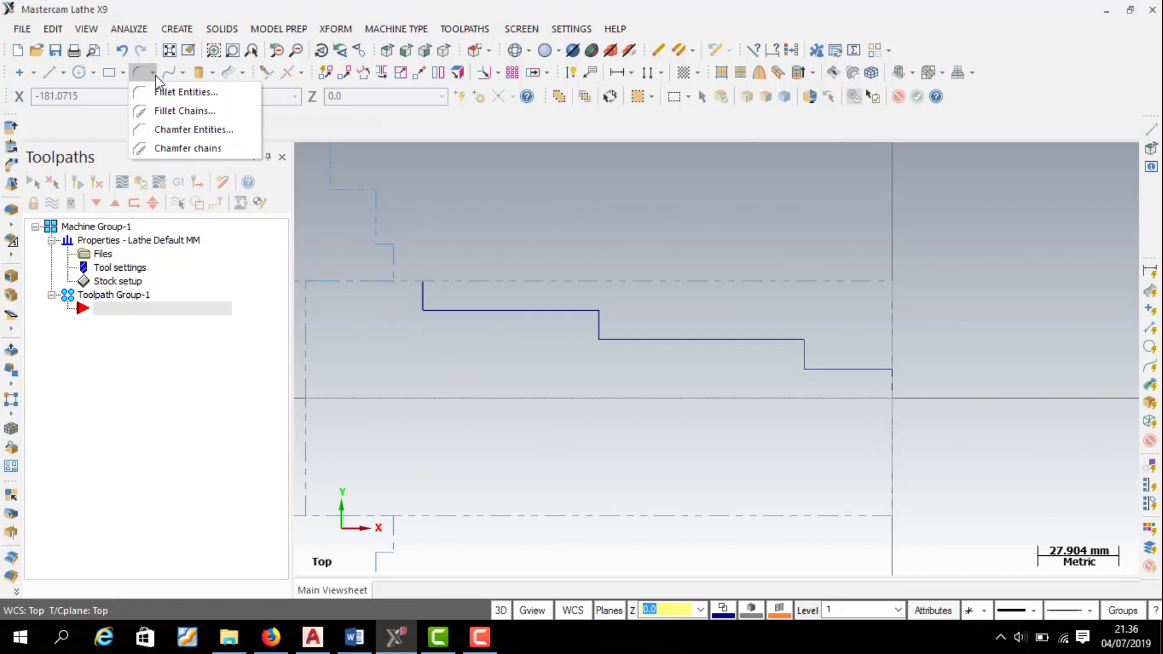
Fillet the chained stepped contour with 5 mm radius rounds, dismissing the zero-length line warning.
click(184, 110)
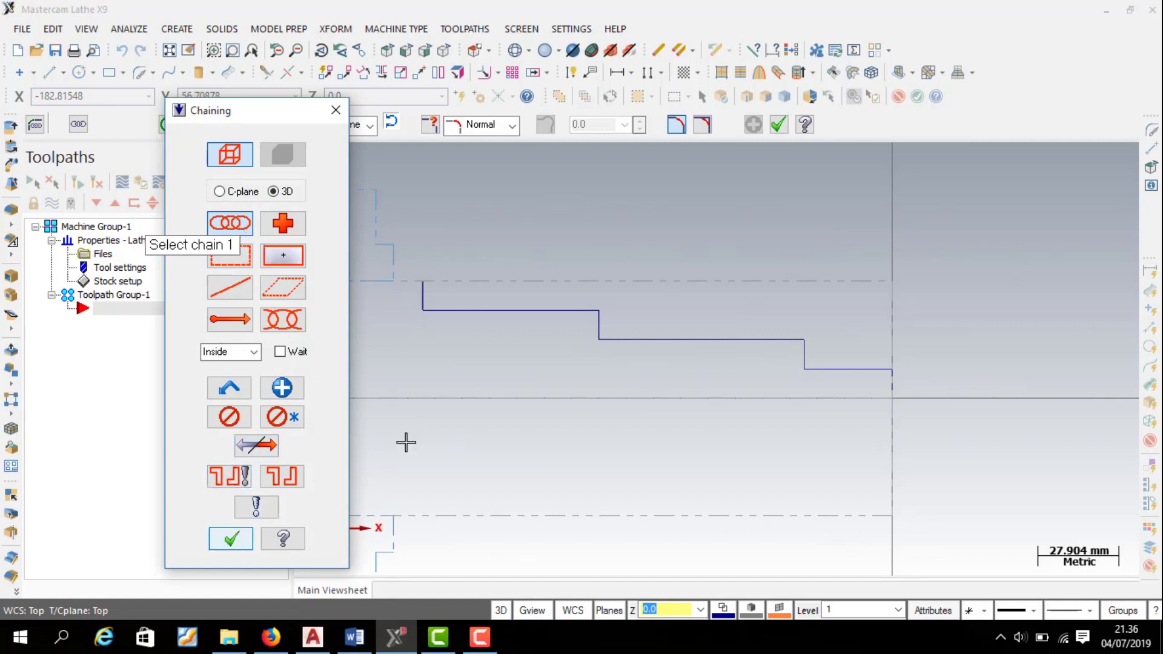
click(891, 382)
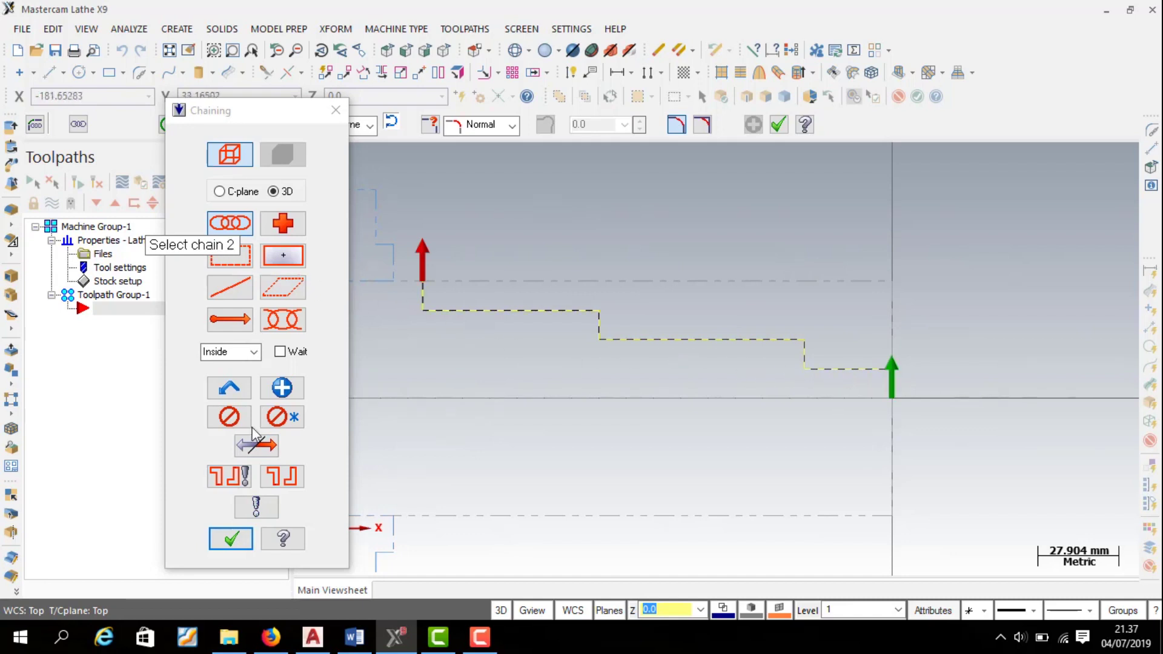
click(231, 539)
click(676, 253)
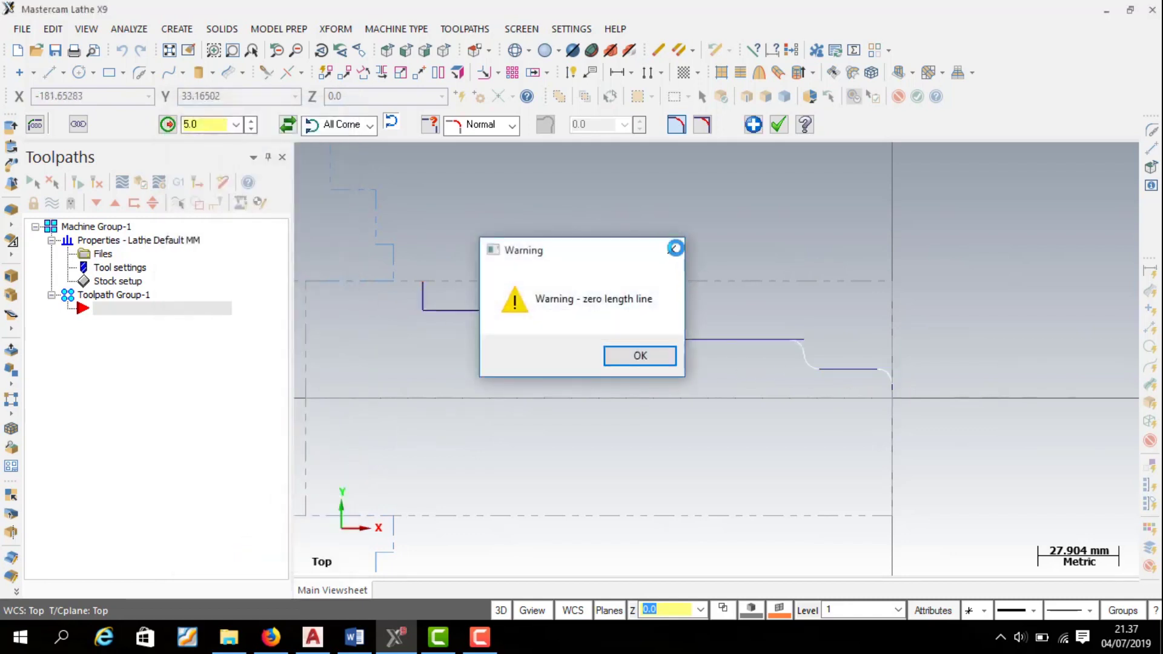
click(640, 357)
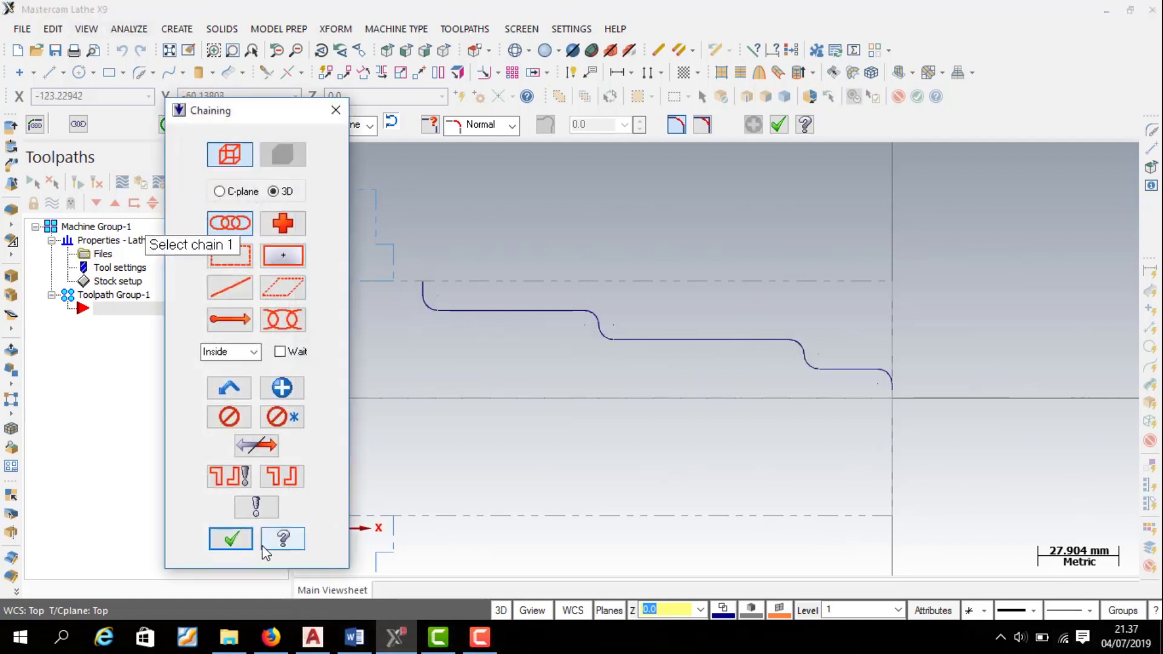
click(238, 548)
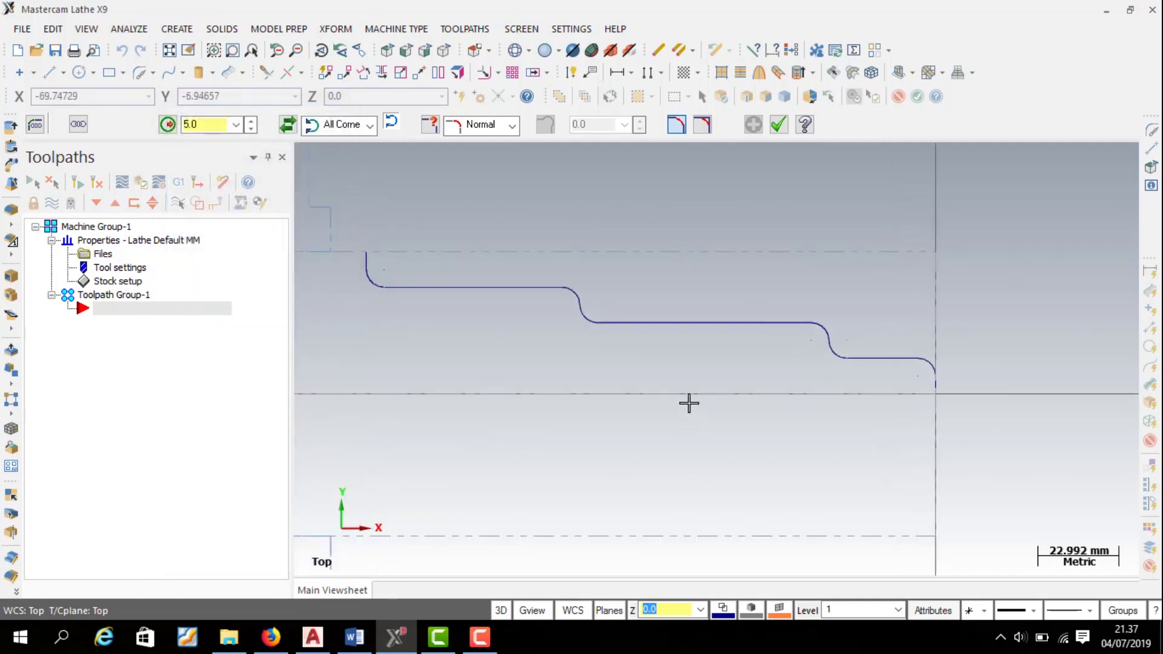
scroll(373, 255, up, 1)
scroll(373, 256, up, 1)
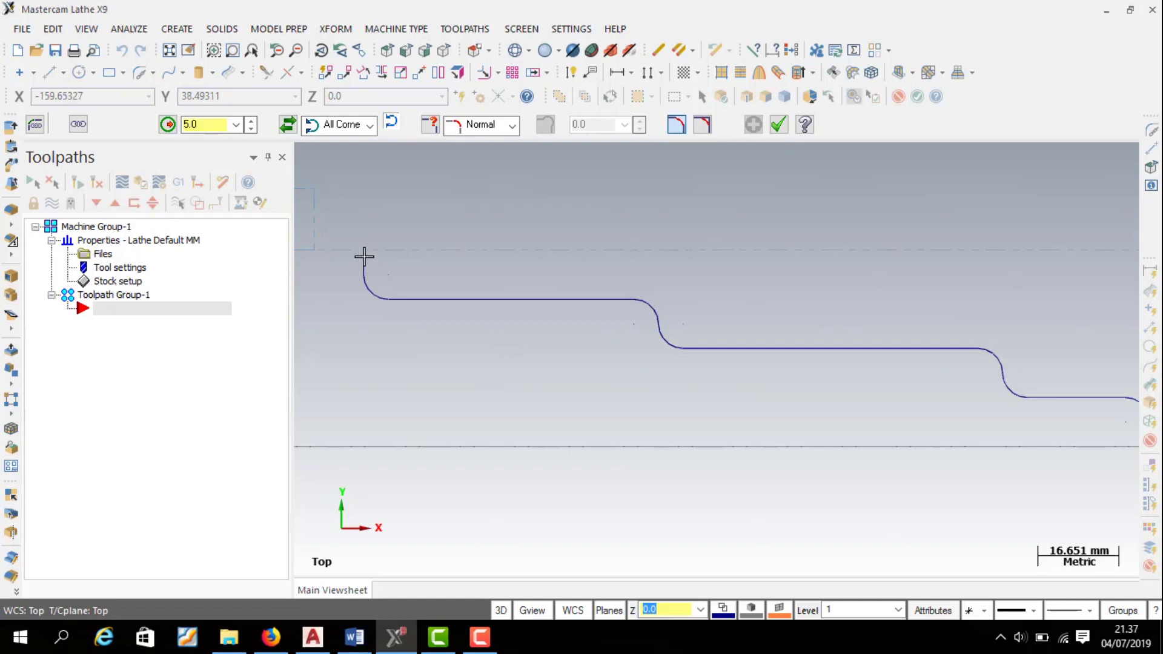
click(48, 71)
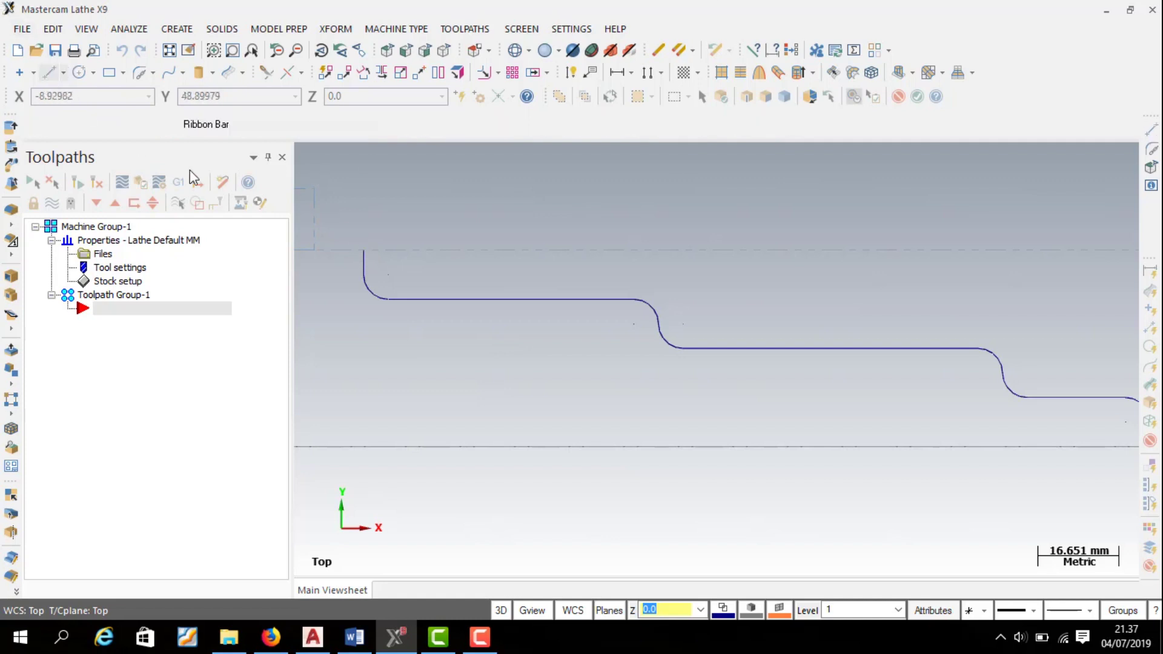
Draw a 7 mm horizontal line leftward from the contour's top-left end, then pick the contour as a chain.
click(363, 251)
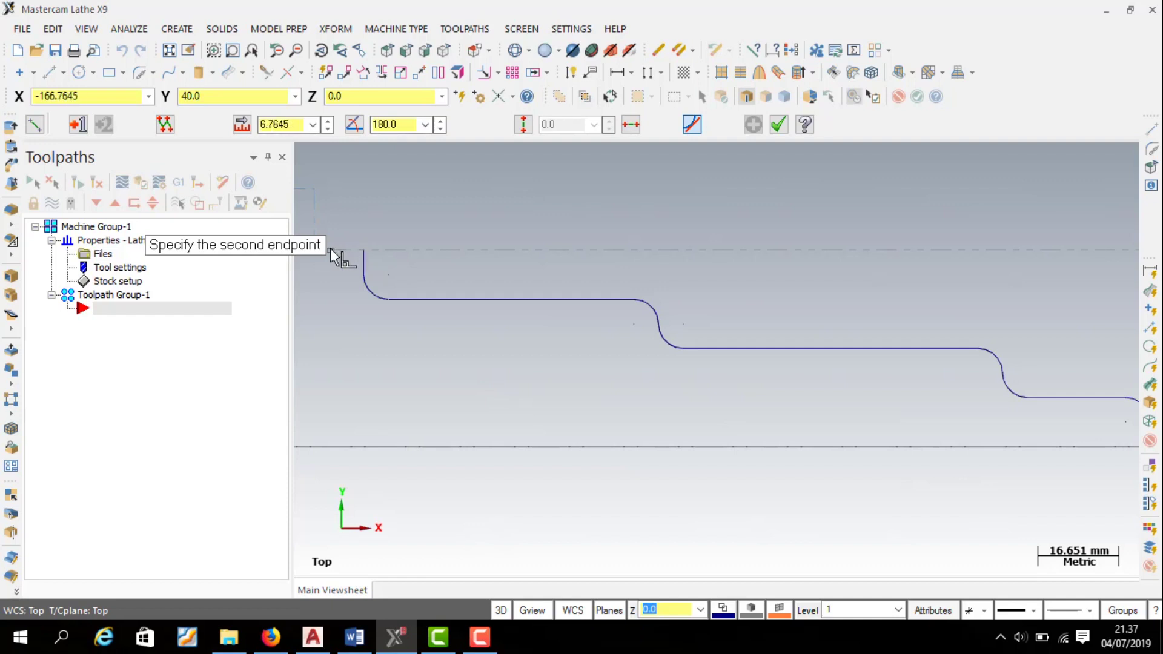
click(331, 253)
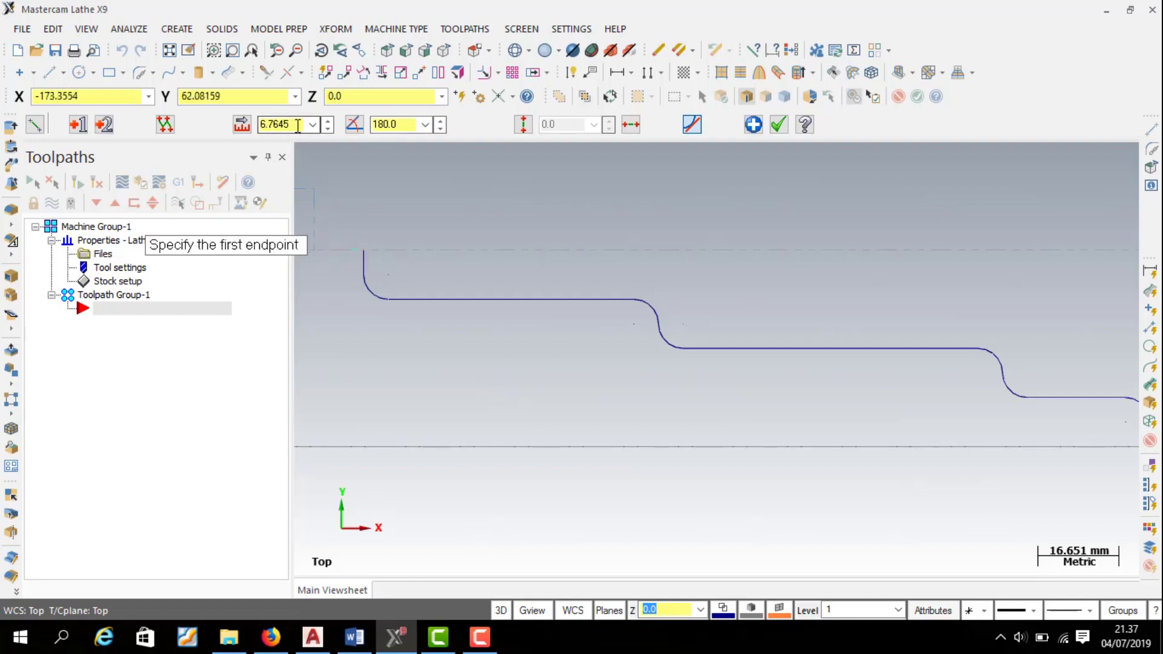
text(7)
key(Return)
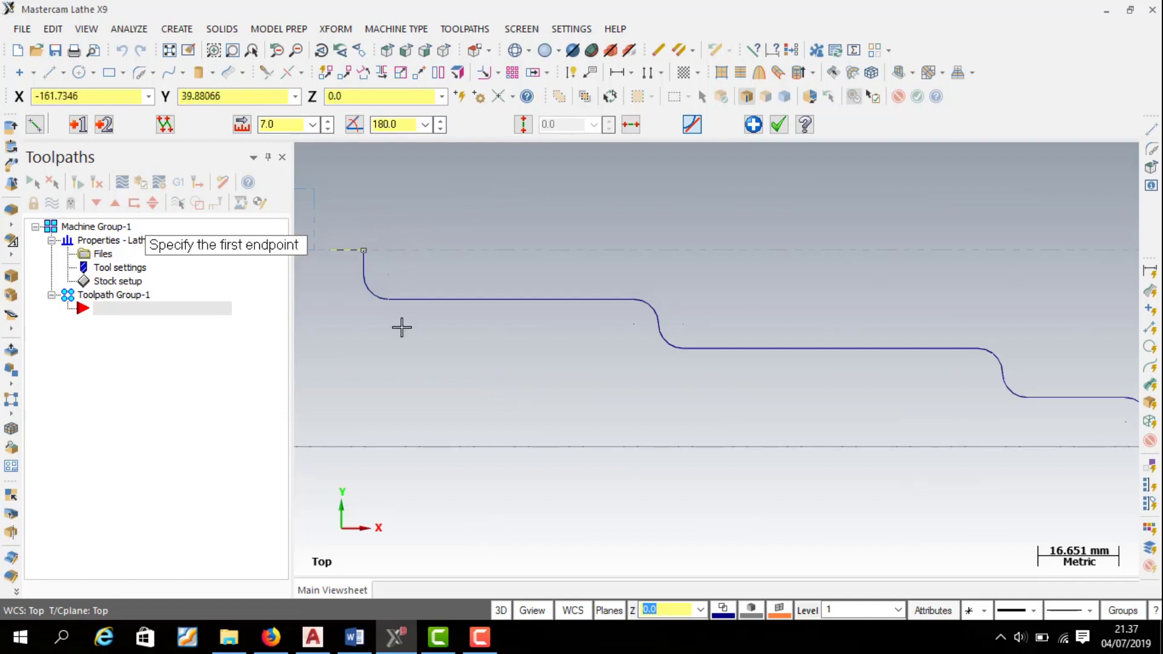
key(Escape)
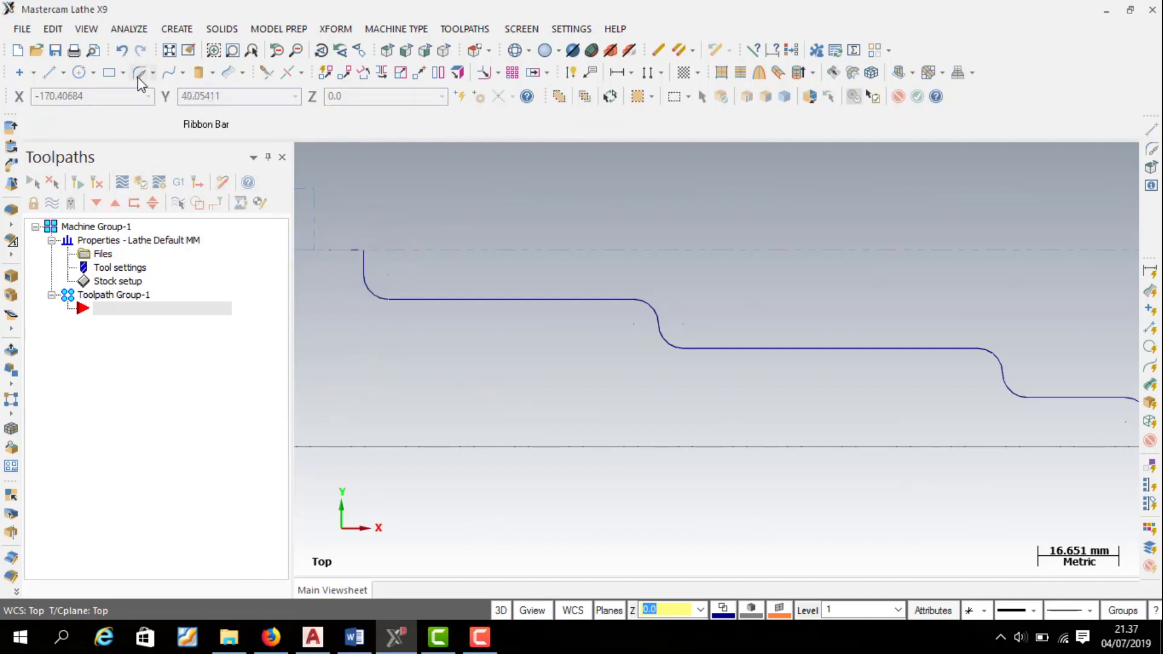
click(362, 266)
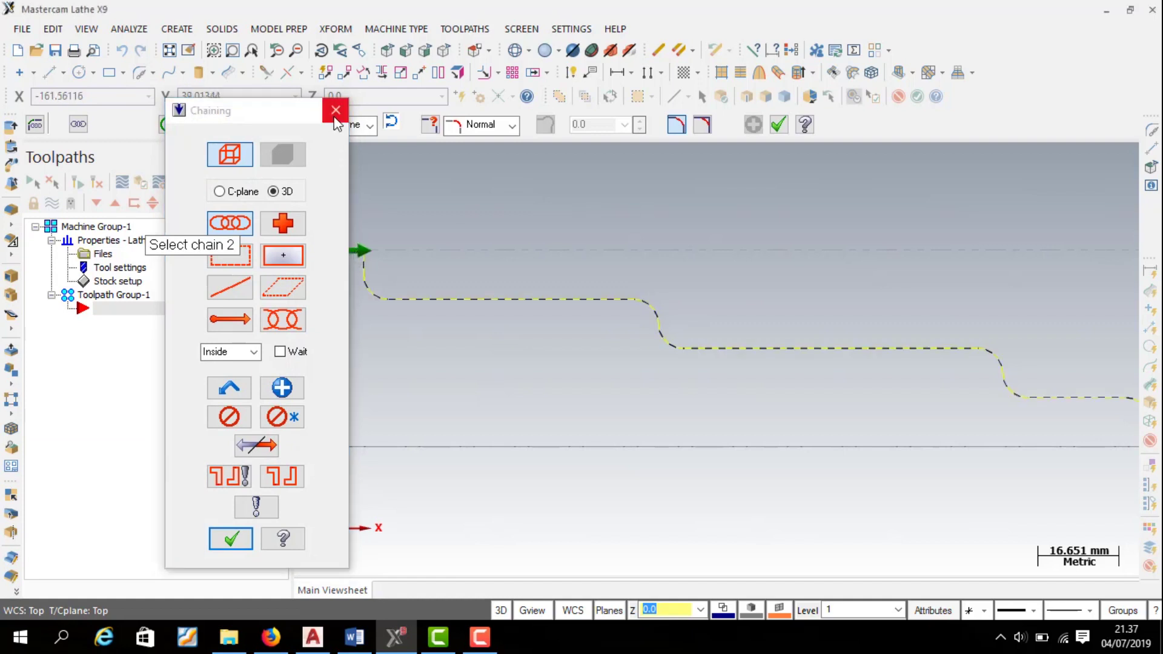
Back out of Fillet Chains, dismissing the zero-length line warning and leaving no chain selected.
drag(279, 113, 180, 150)
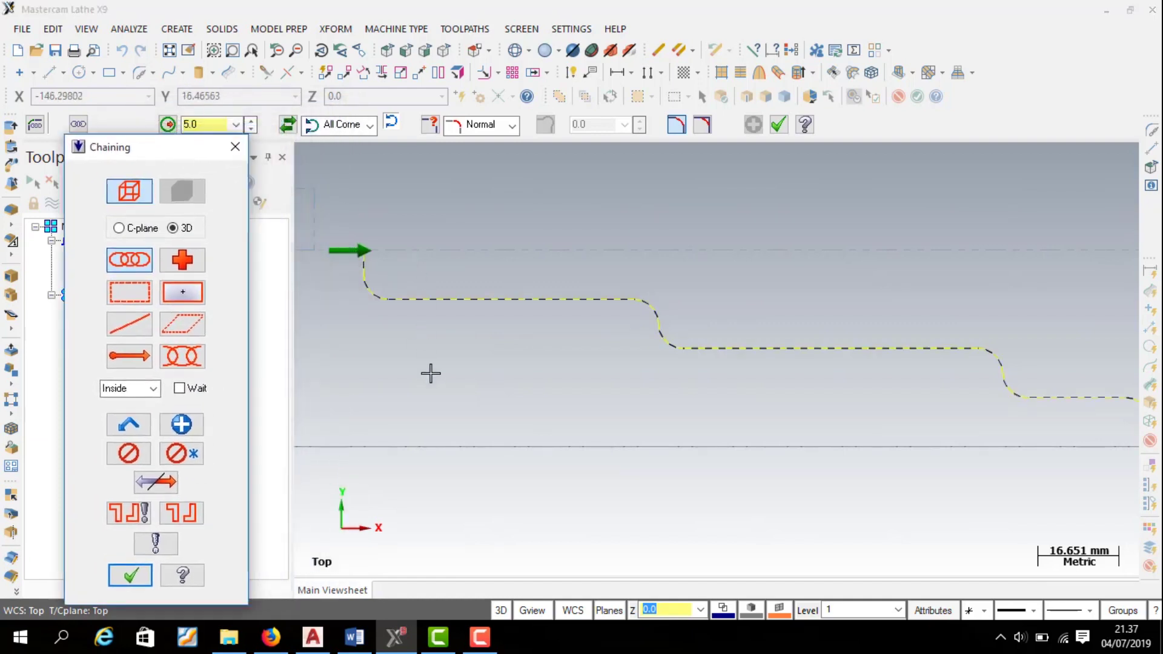
key(Return)
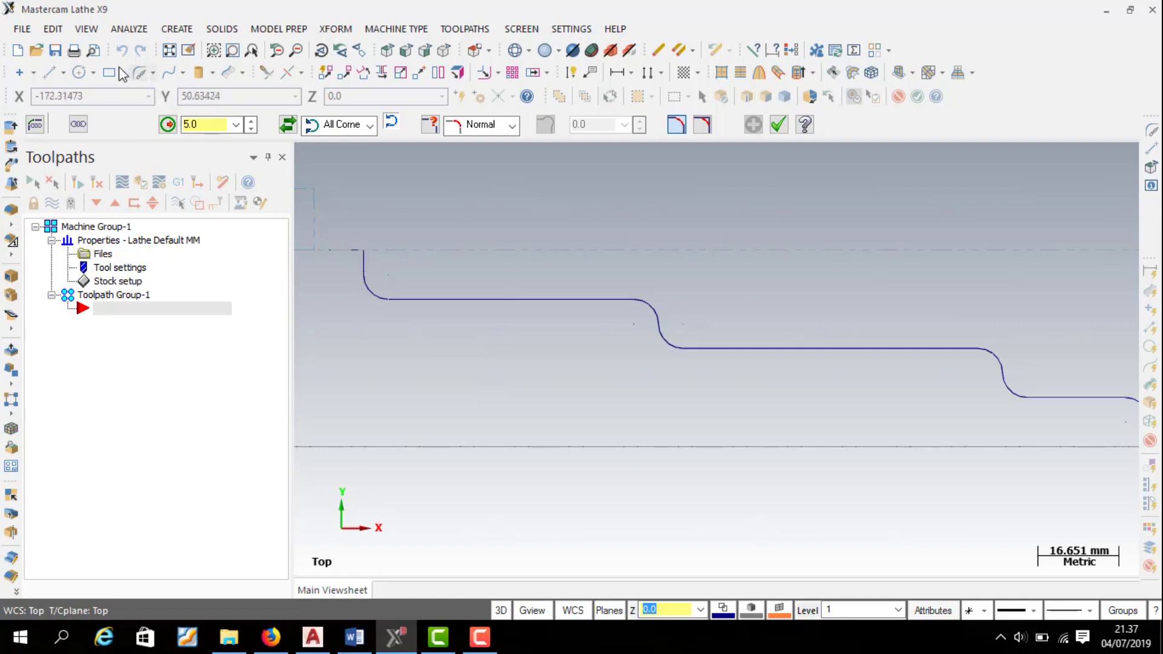
key(Escape)
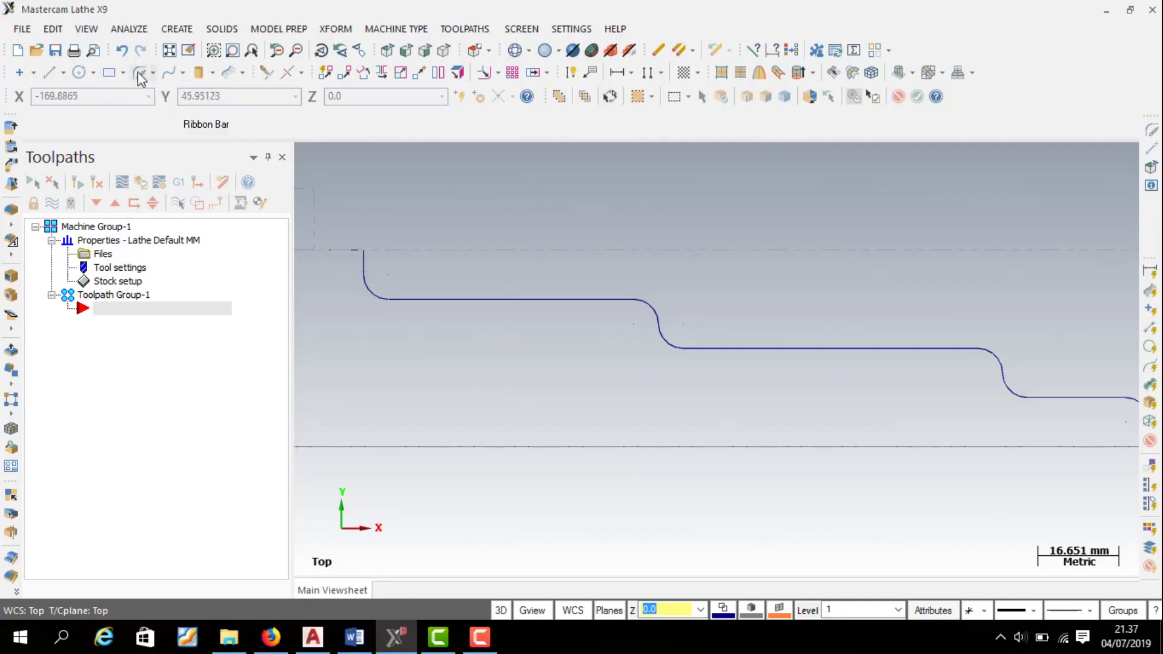
click(362, 262)
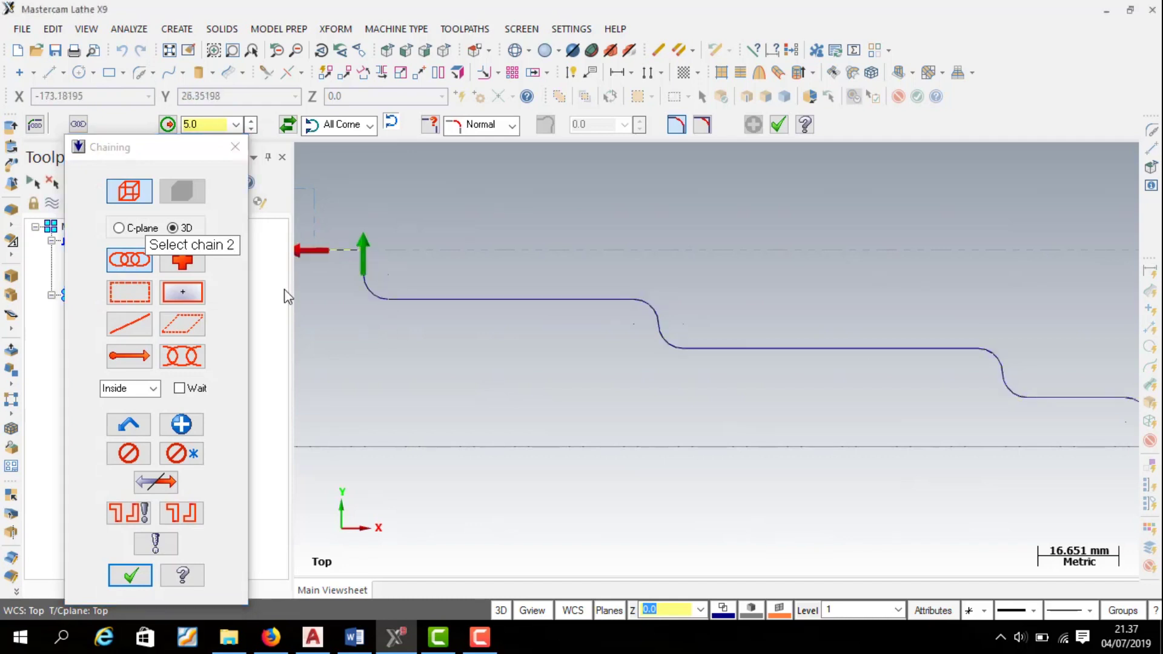
click(141, 578)
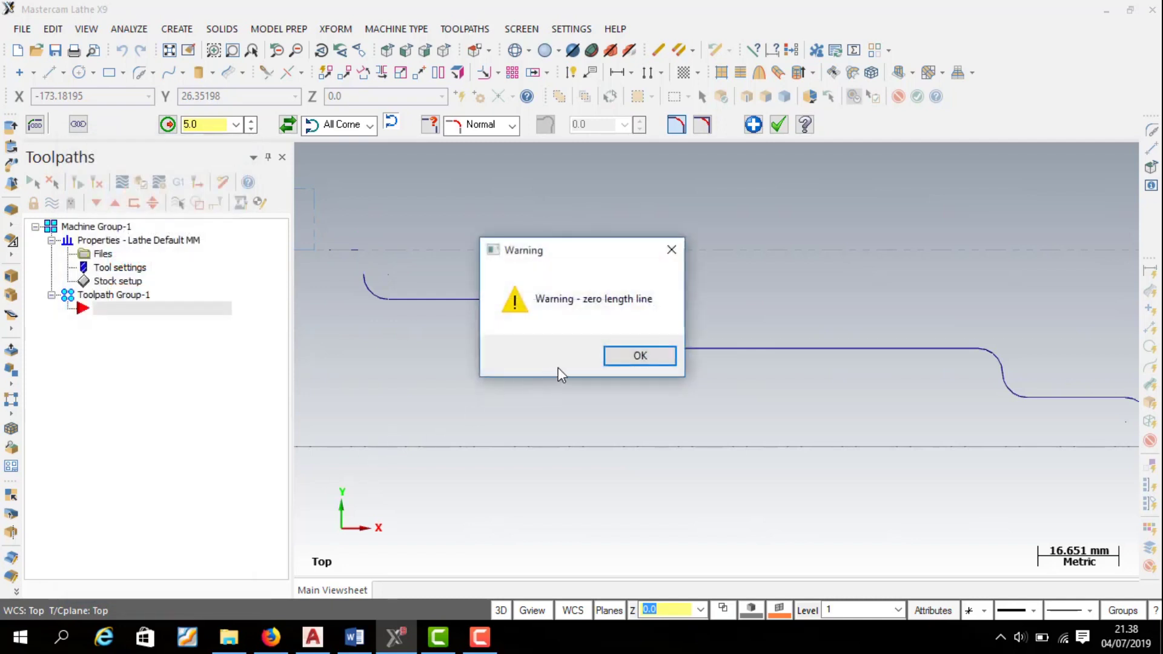
click(614, 353)
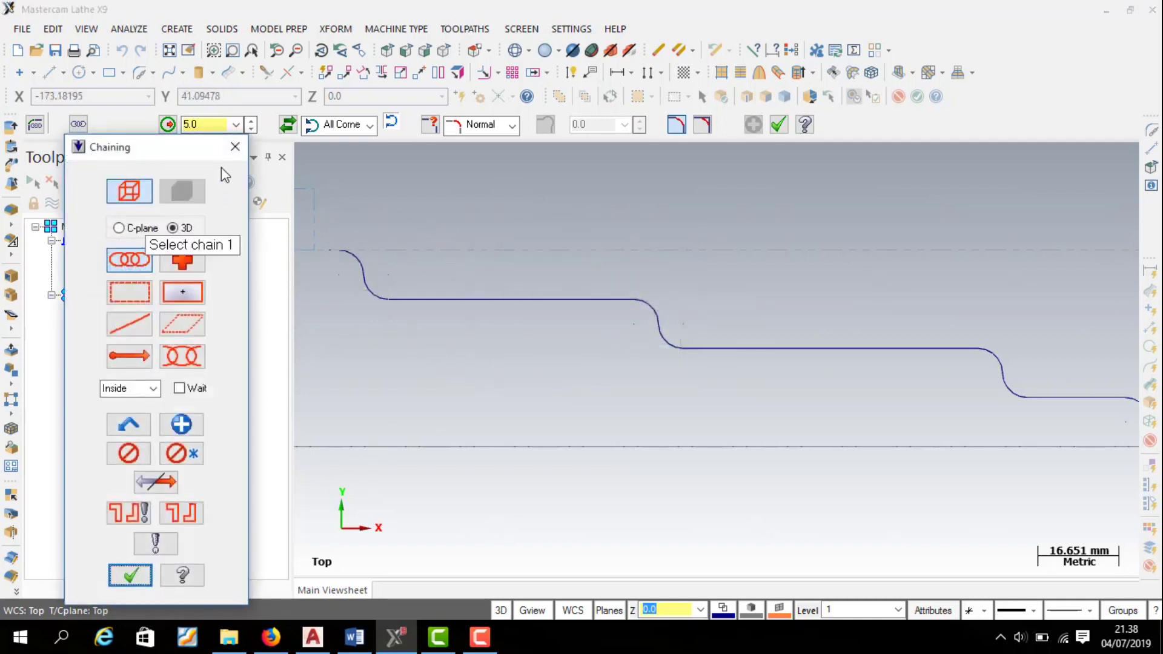
click(235, 147)
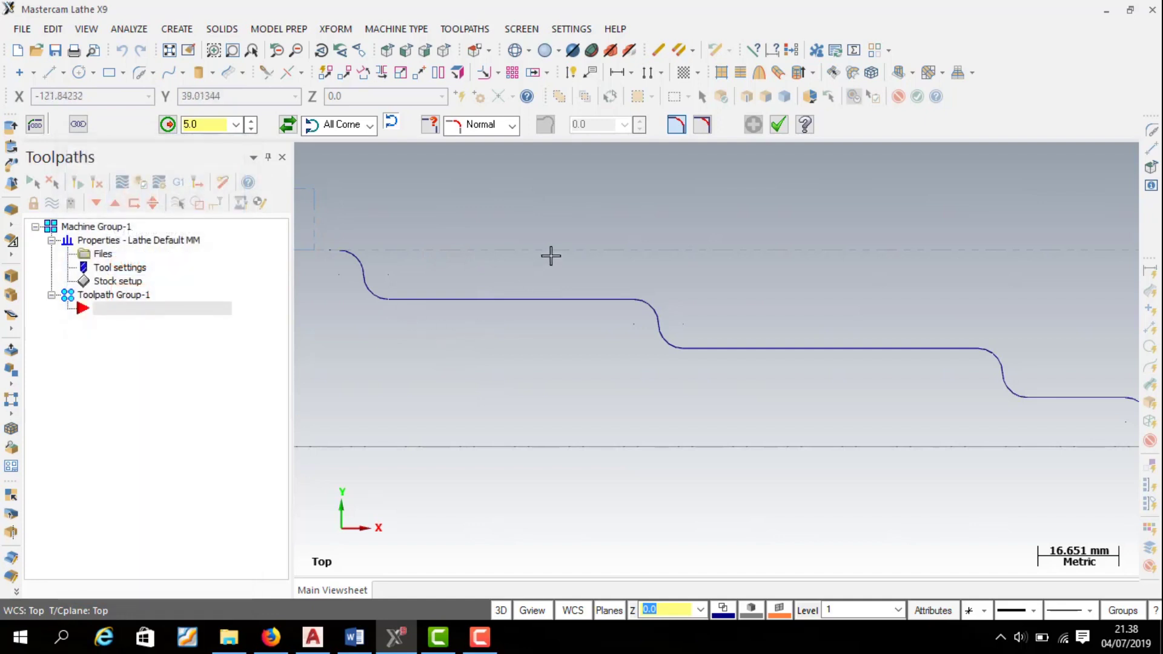
scroll(550, 469, down, 2)
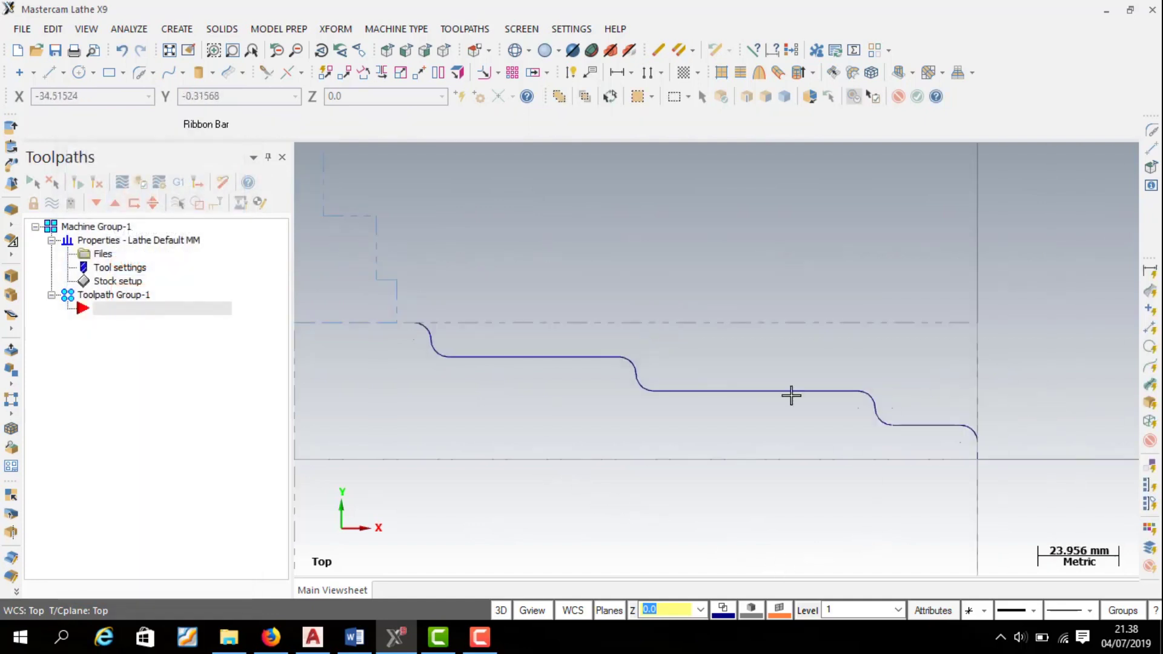
scroll(745, 532, down, 3)
scroll(941, 499, down, 1)
scroll(941, 498, down, 1)
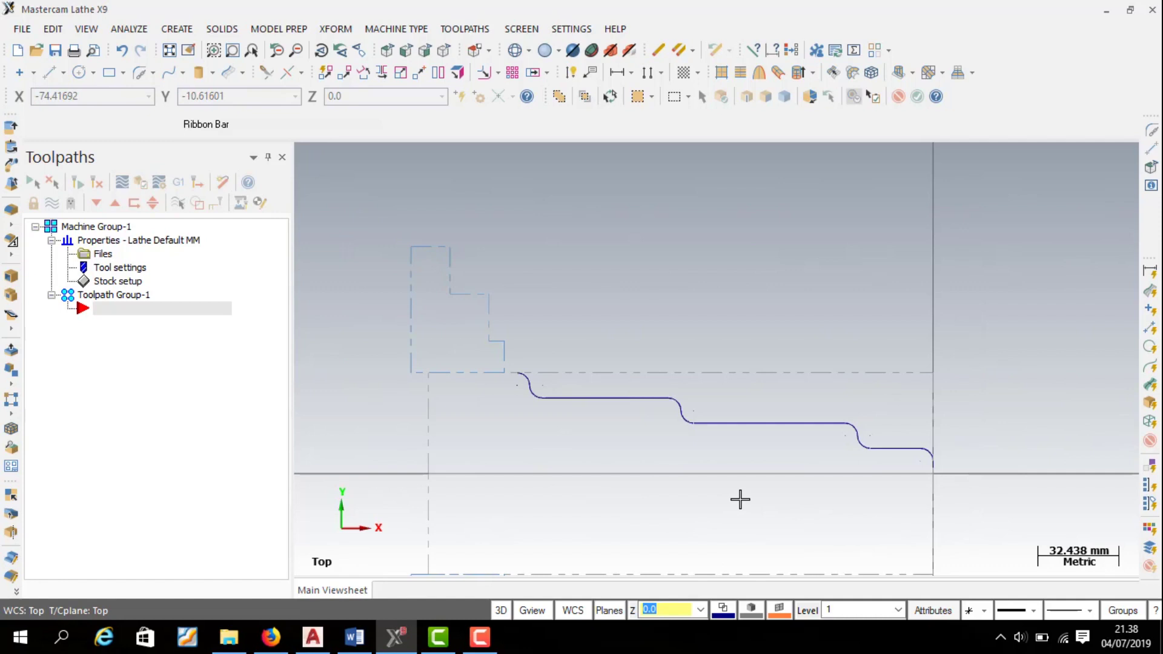
scroll(400, 182, down, 1)
scroll(586, 441, up, 2)
scroll(623, 415, up, 1)
scroll(654, 363, up, 1)
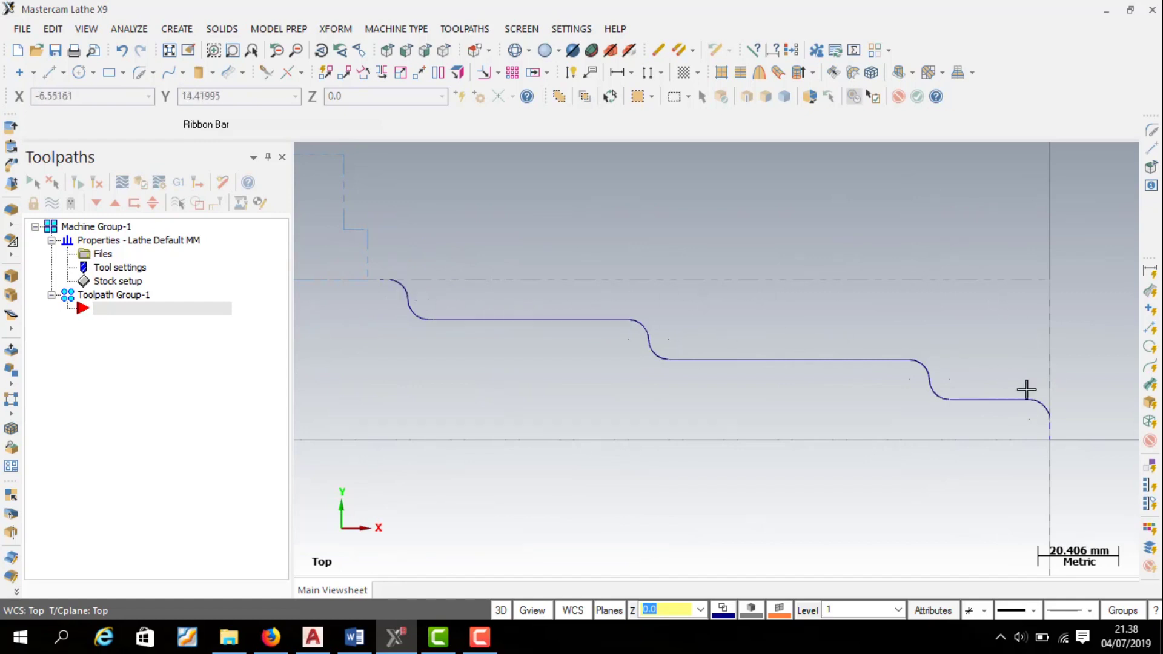
Start a Lathe Rough toolpath, accepting the default NC program name.
click(464, 30)
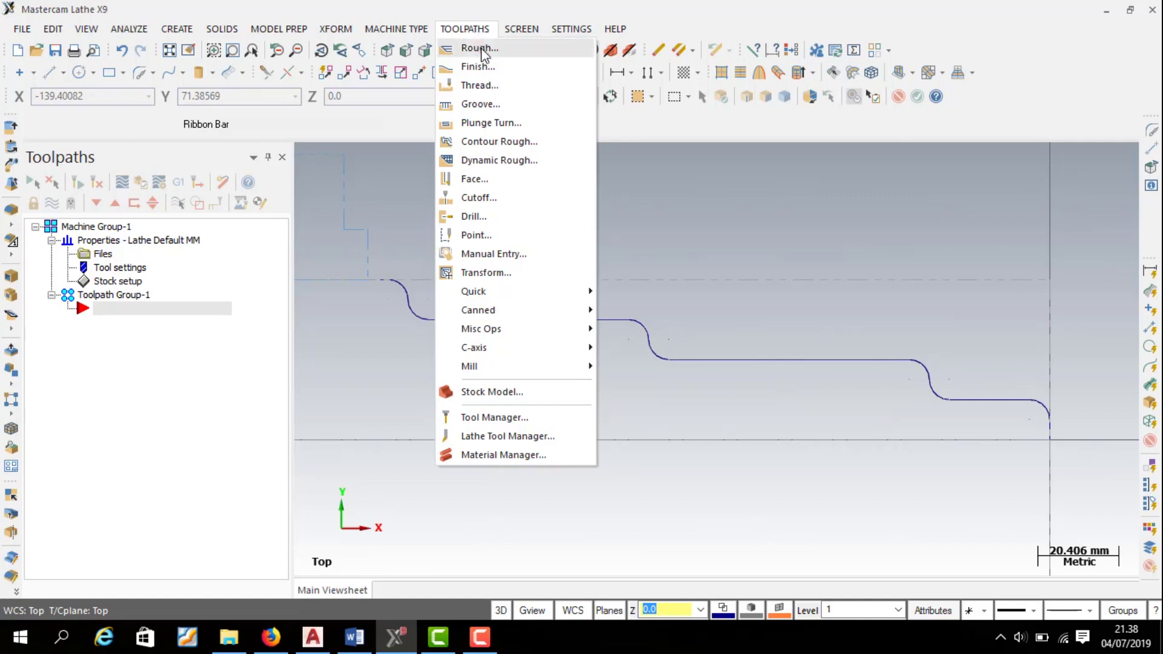
click(482, 52)
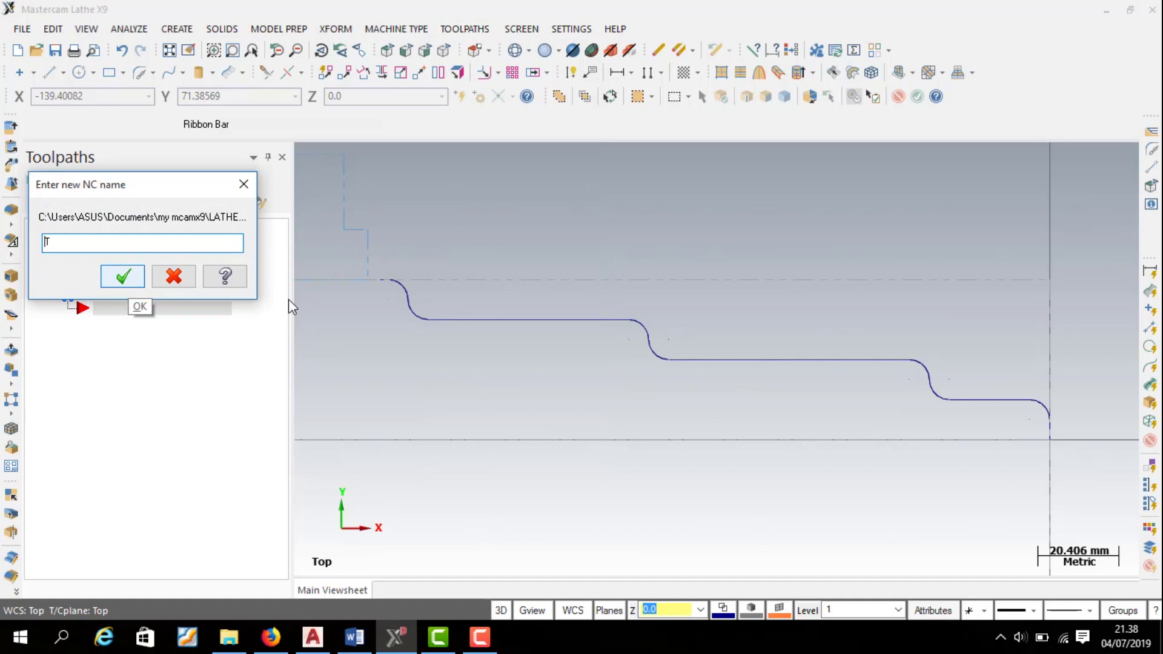
click(143, 281)
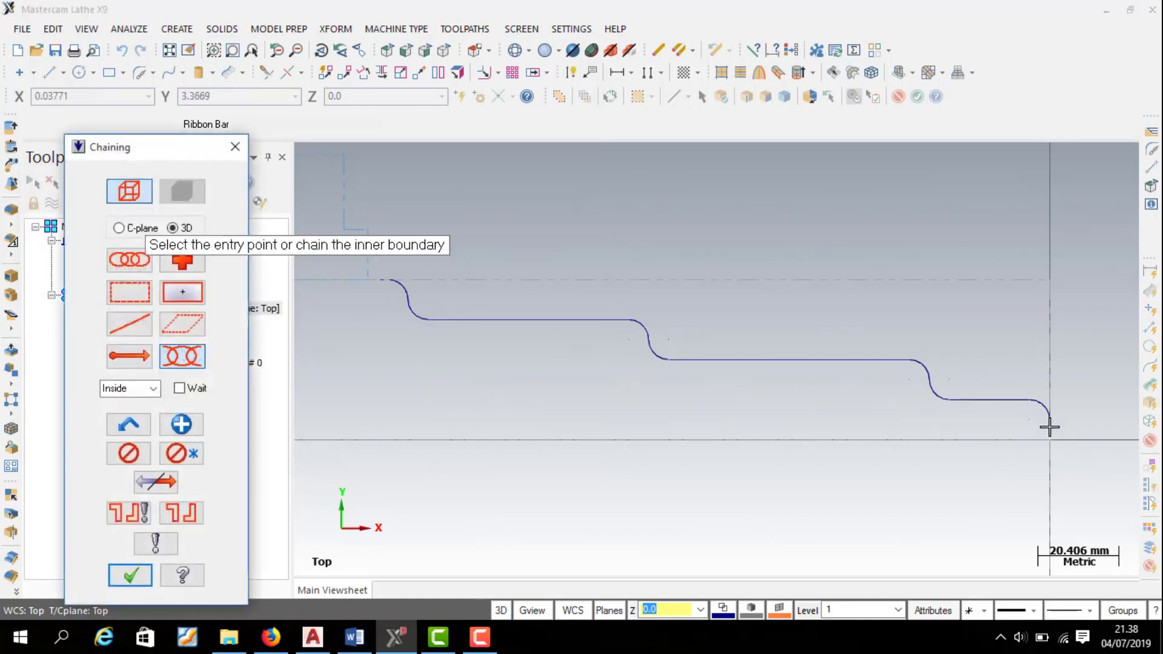
Chain the stepped profile from its right end to its left end for roughing.
click(1048, 423)
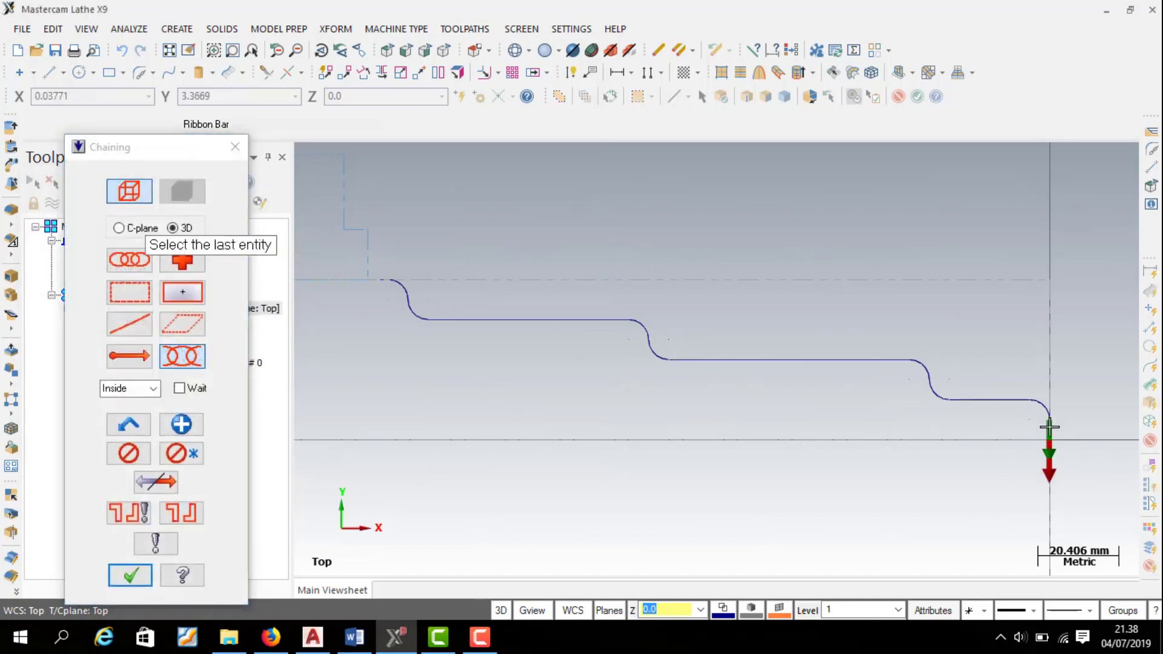
click(384, 278)
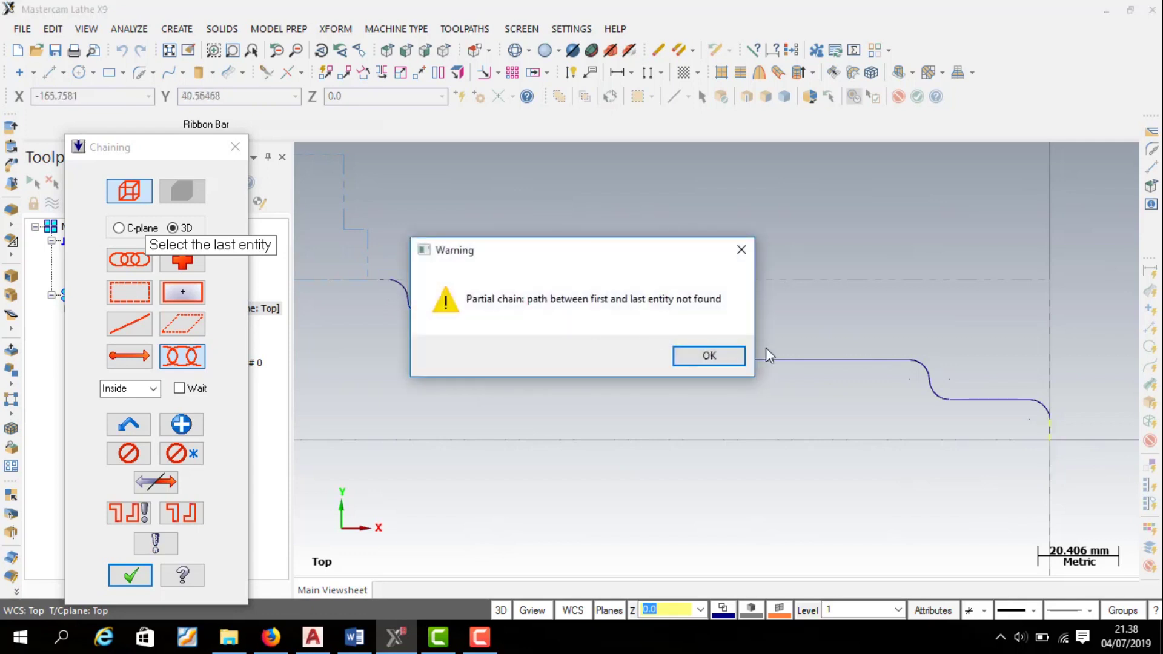
click(726, 357)
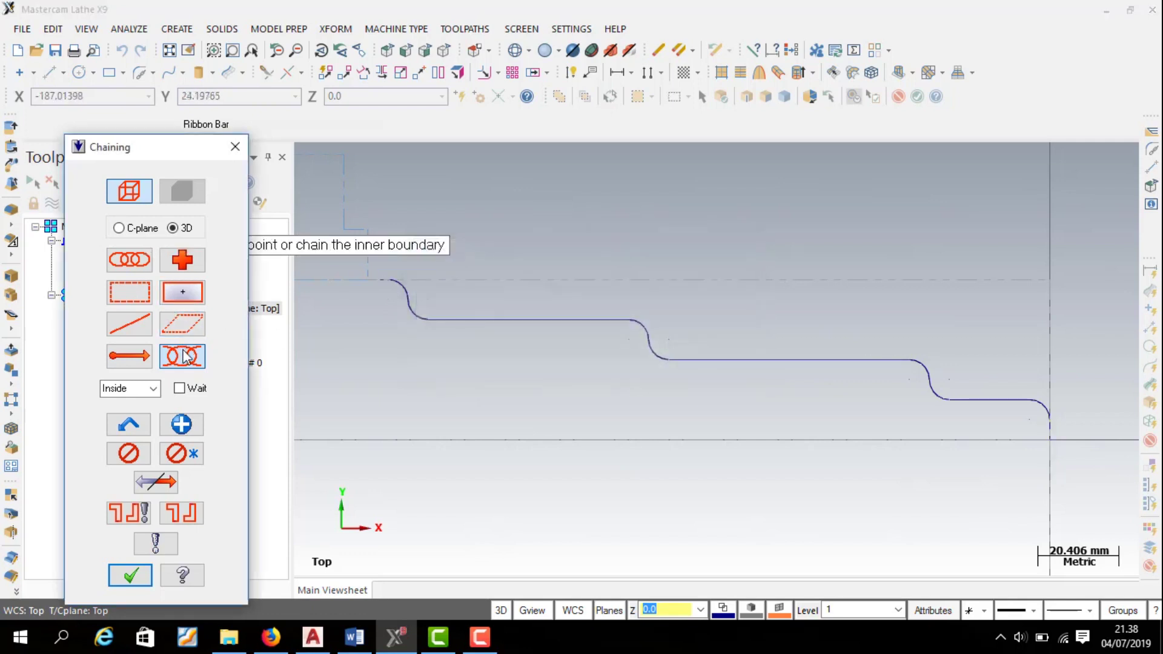
click(1050, 418)
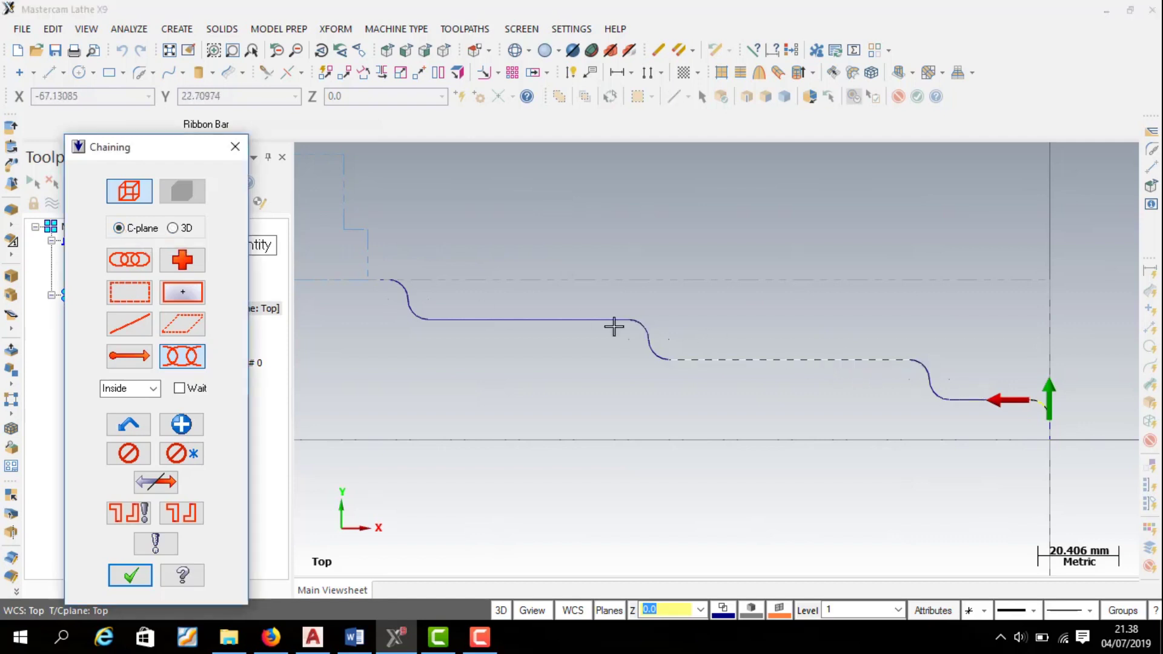
click(401, 286)
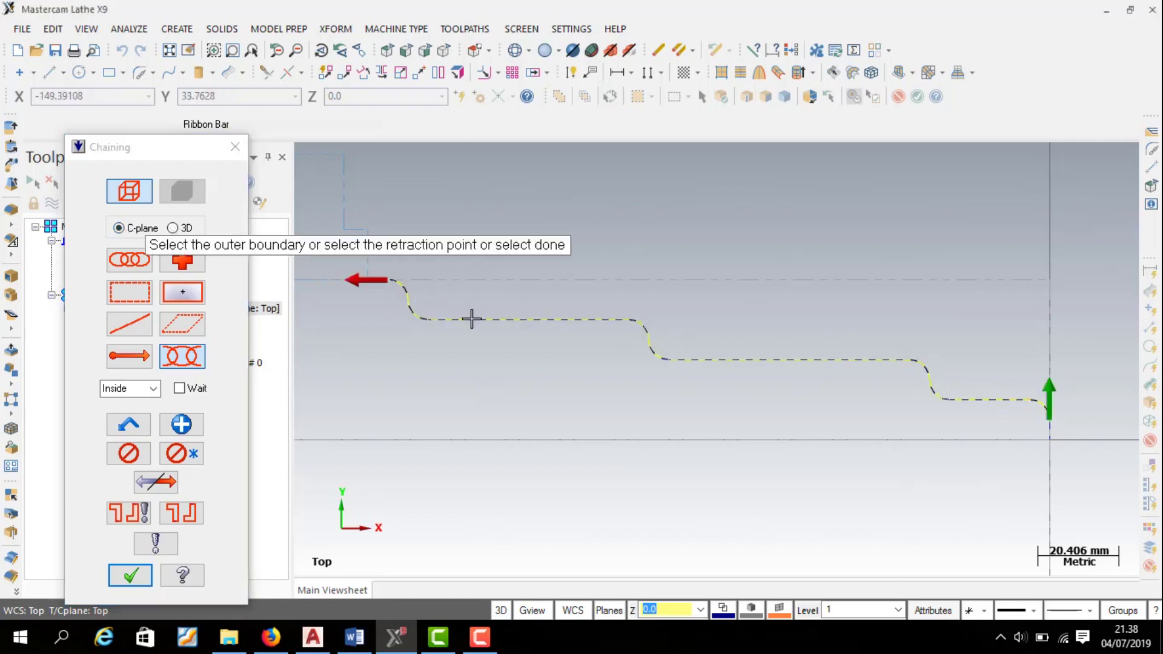
click(129, 574)
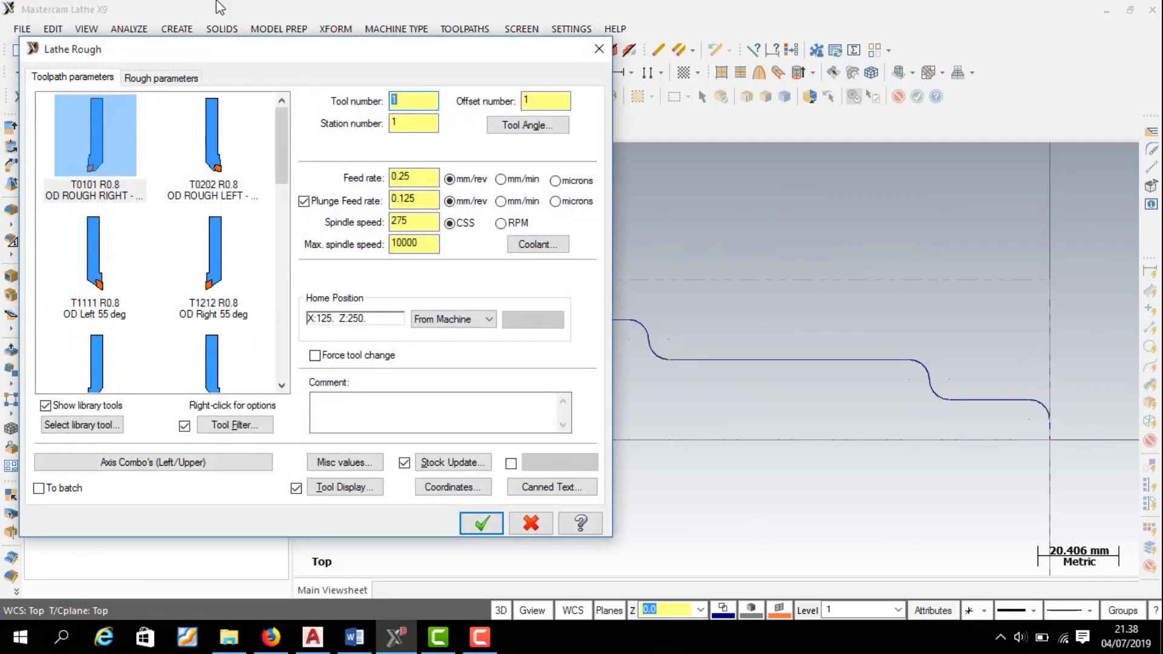
Browse the roughing tool list keeping T0101 with RPM spindle mode, then consult the Word rpm sheet.
scroll(155, 206, down, 2)
scroll(156, 187, down, 5)
scroll(152, 184, up, 8)
scroll(192, 231, down, 3)
scroll(192, 231, down, 3)
scroll(192, 231, up, 4)
scroll(192, 232, up, 2)
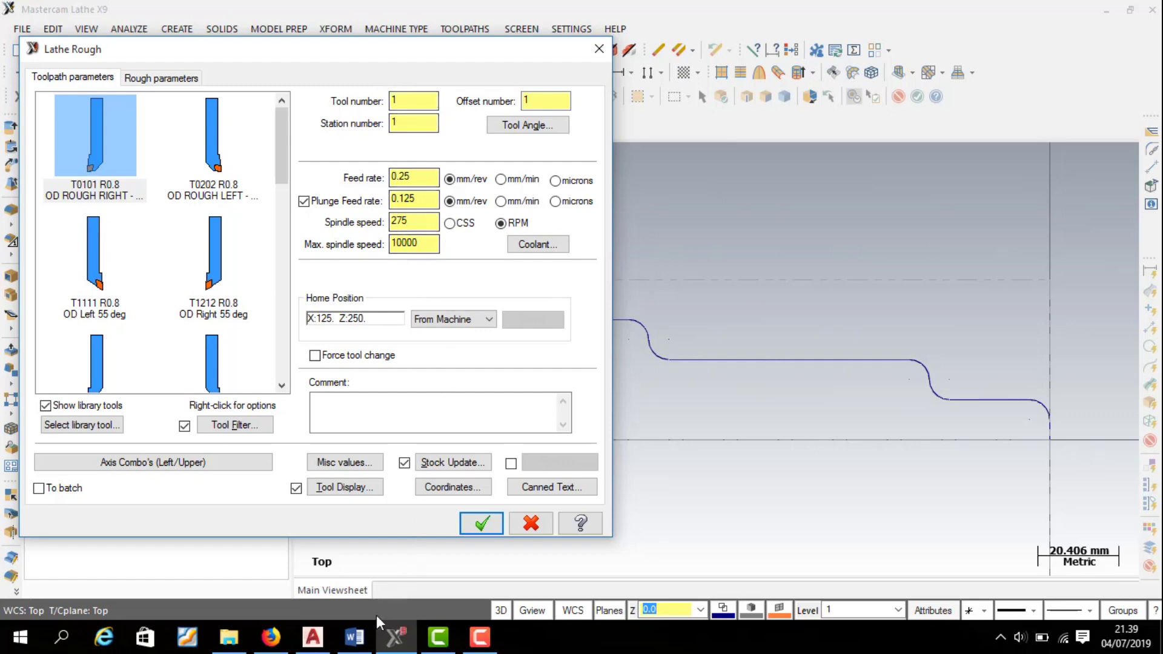
click(370, 640)
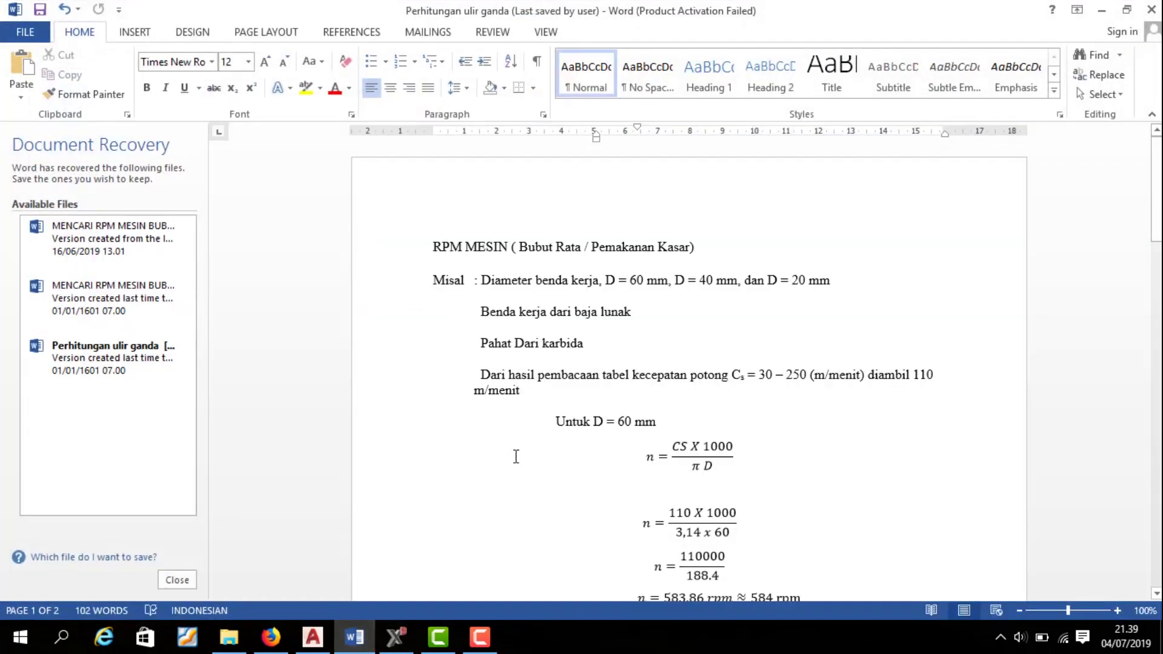
Review the Word rpm calculations, including the 583,86 rpm result.
scroll(532, 439, down, 2)
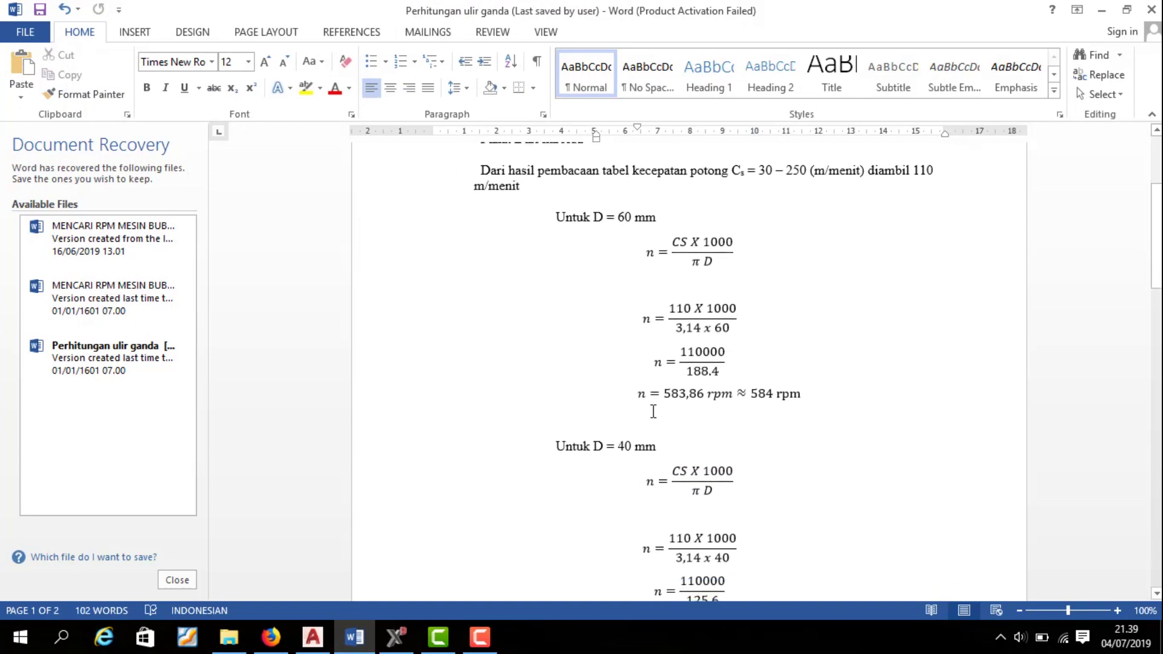
click(653, 412)
scroll(653, 411, up, 3)
scroll(571, 298, down, 3)
scroll(682, 366, down, 1)
click(759, 376)
scroll(769, 357, down, 2)
scroll(768, 288, up, 1)
scroll(748, 420, down, 1)
scroll(747, 421, down, 1)
scroll(748, 421, down, 2)
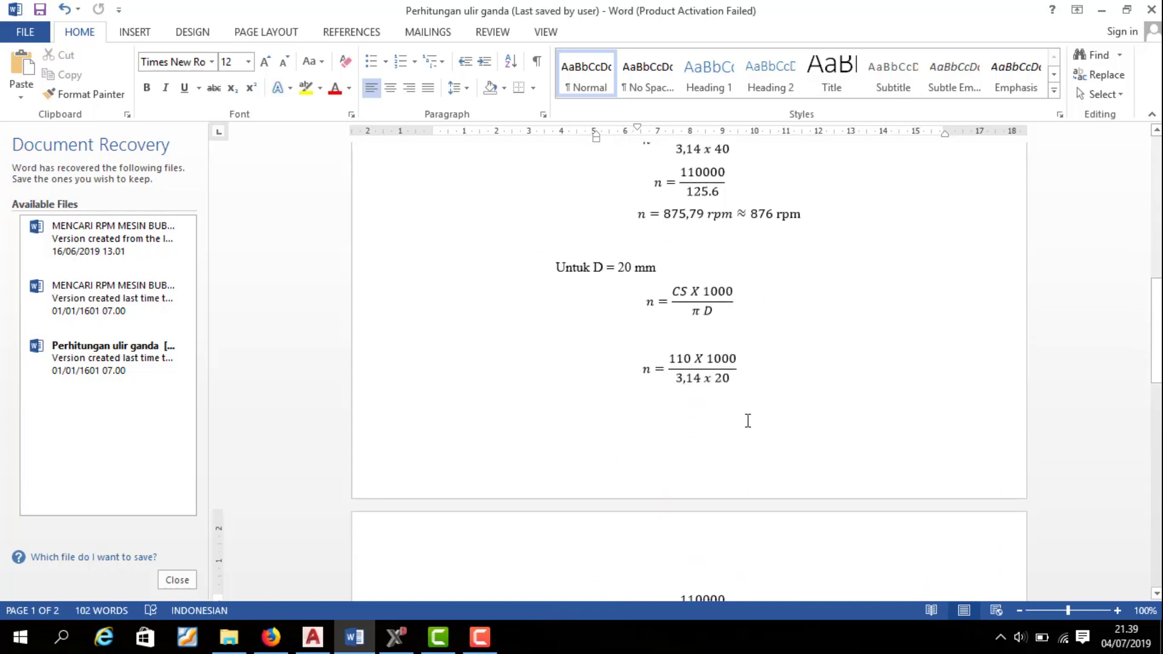
scroll(771, 290, up, 2)
scroll(771, 303, up, 2)
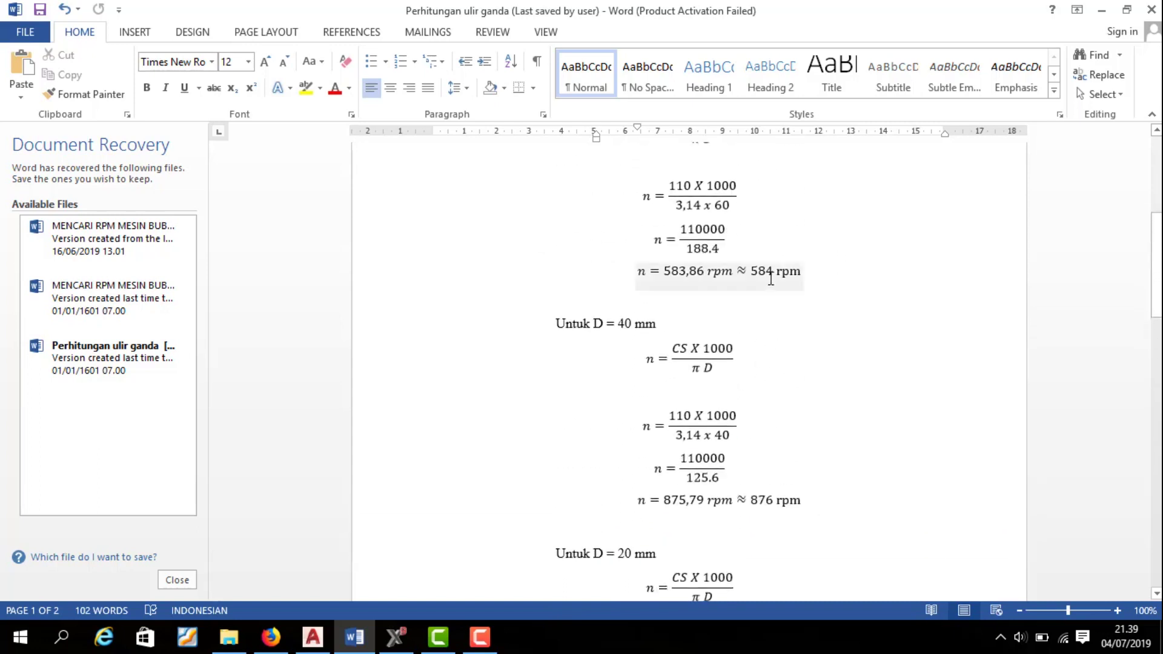
scroll(771, 296, down, 2)
scroll(766, 290, up, 1)
scroll(763, 290, up, 5)
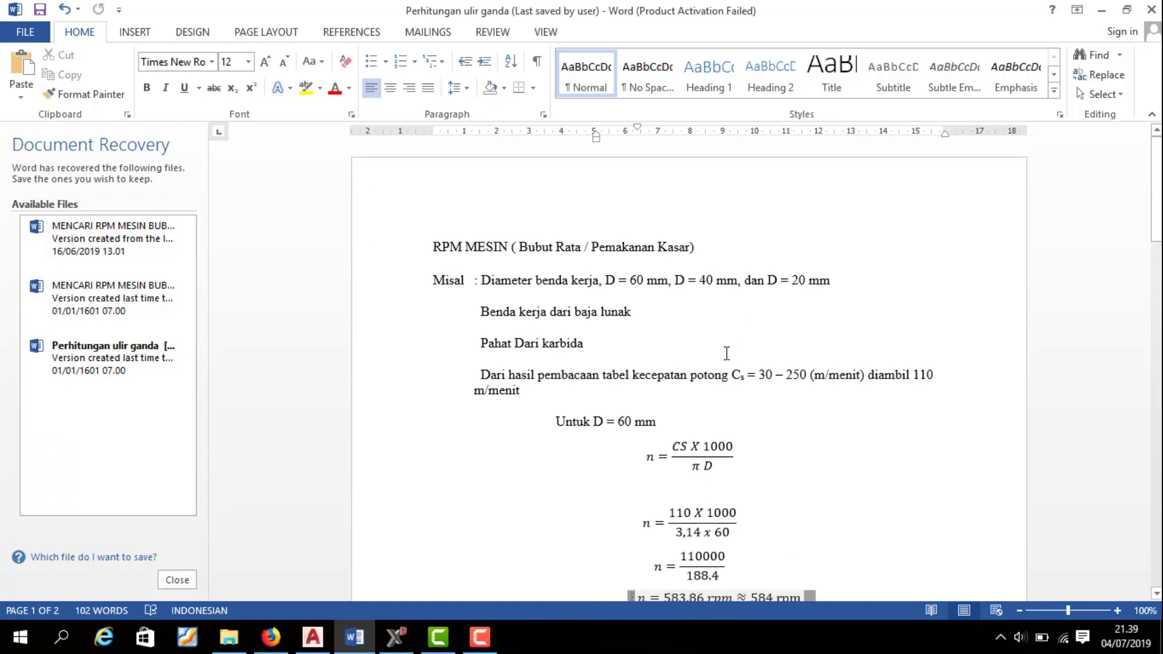
scroll(702, 404, down, 4)
scroll(770, 260, down, 4)
scroll(769, 259, up, 4)
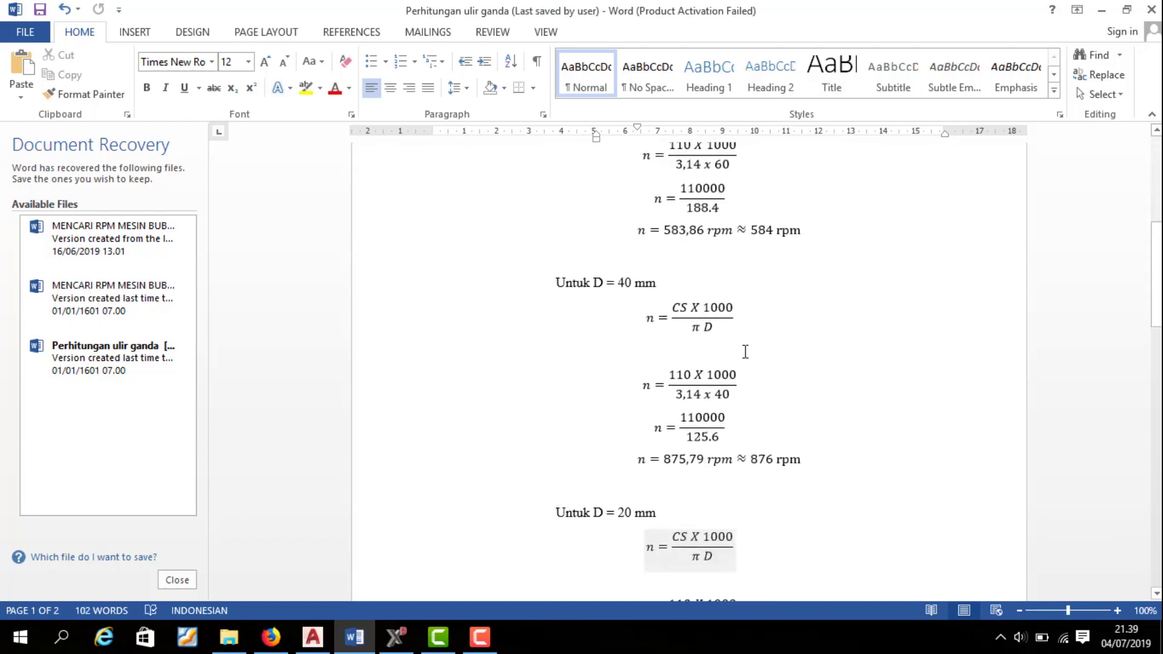
scroll(769, 273, down, 3)
scroll(768, 274, down, 2)
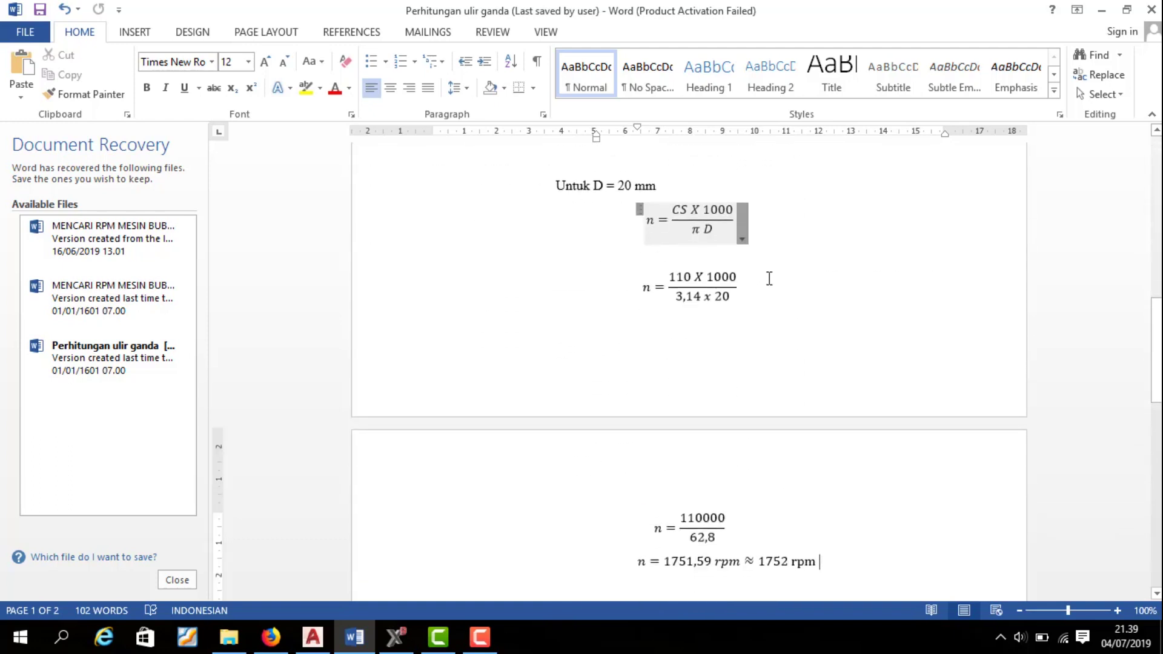
scroll(702, 320, down, 1)
scroll(702, 320, up, 1)
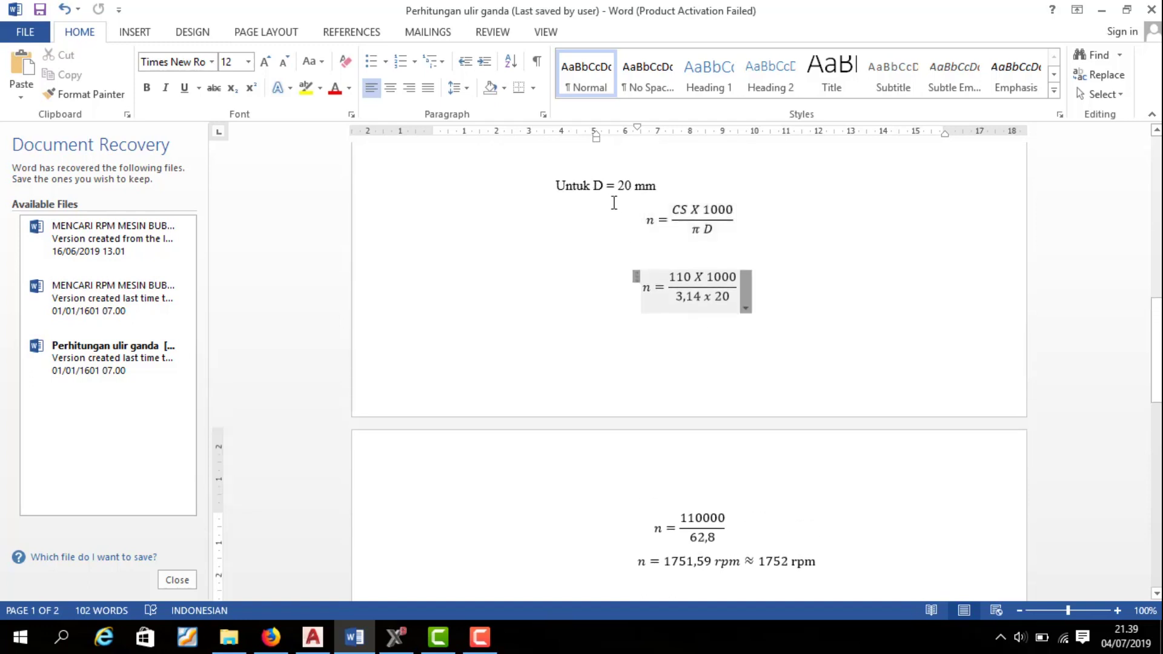
scroll(696, 336, down, 2)
Check the 1752 rpm result for D = 20 mm and return to the Lathe Rough dialog.
click(778, 403)
click(772, 424)
scroll(670, 475, up, 1)
scroll(670, 475, up, 1)
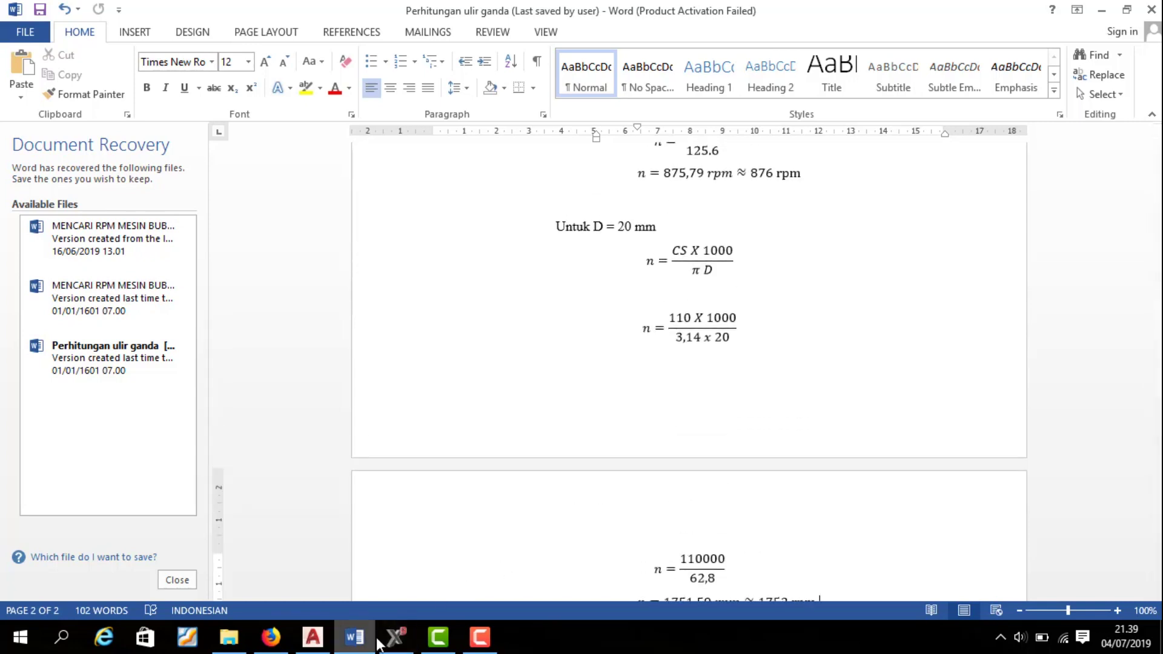
click(395, 637)
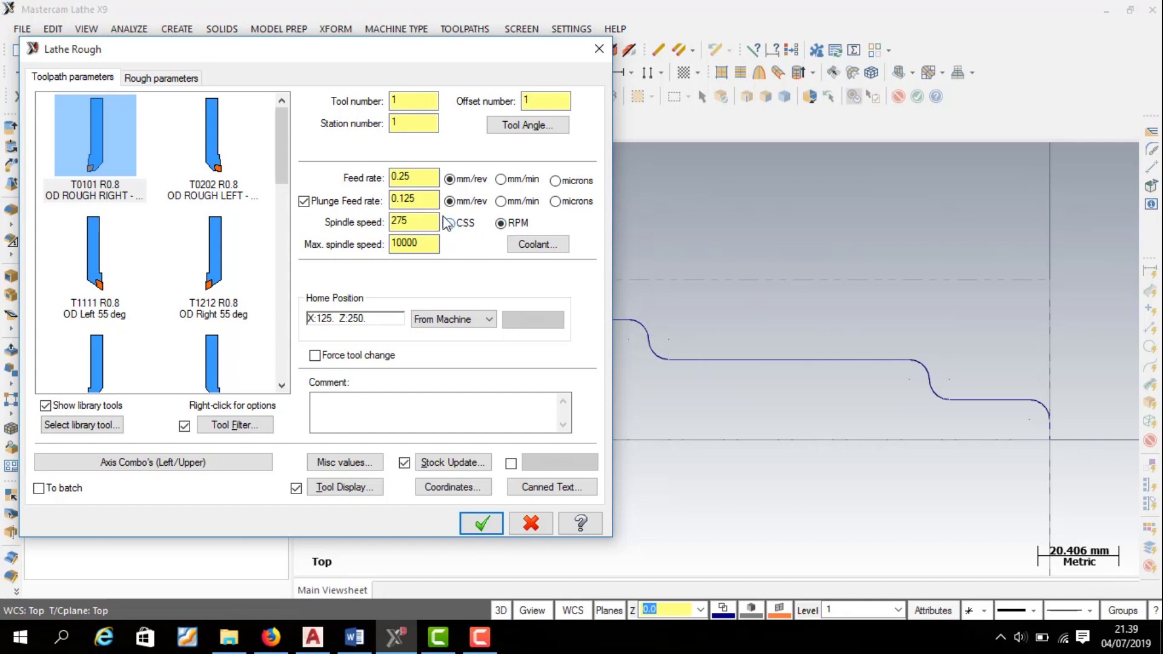
Set the roughing spindle speed to 584 RPM, as calculated in Word.
click(410, 221)
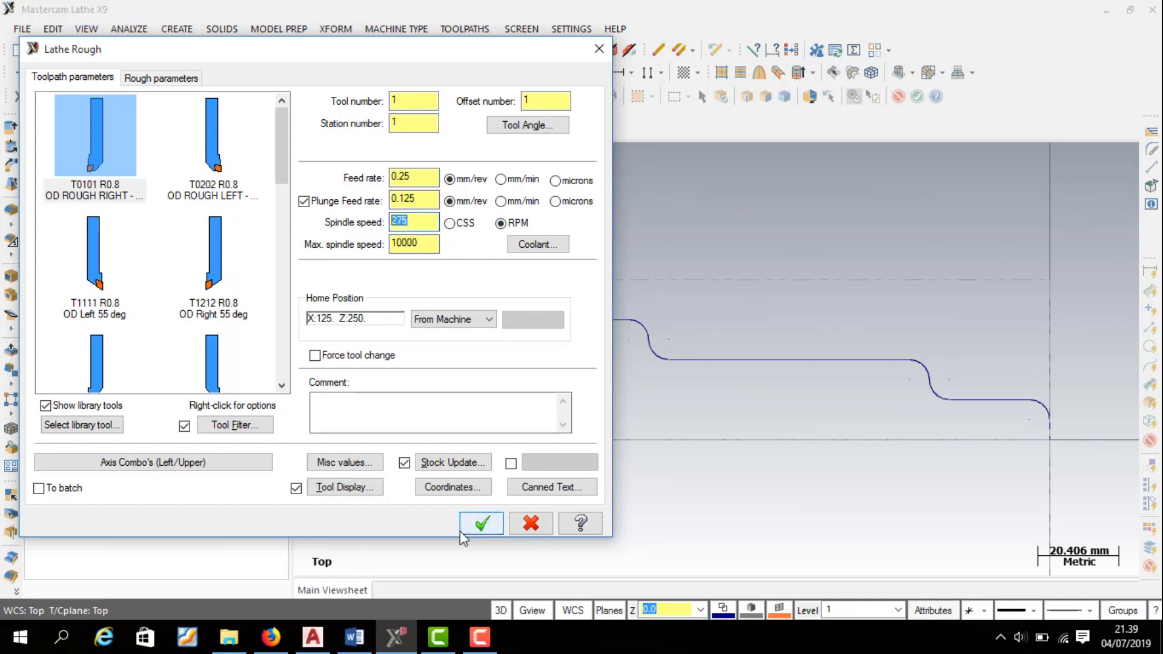
click(354, 637)
scroll(674, 310, up, 5)
scroll(724, 216, up, 5)
scroll(726, 224, down, 2)
scroll(729, 226, down, 2)
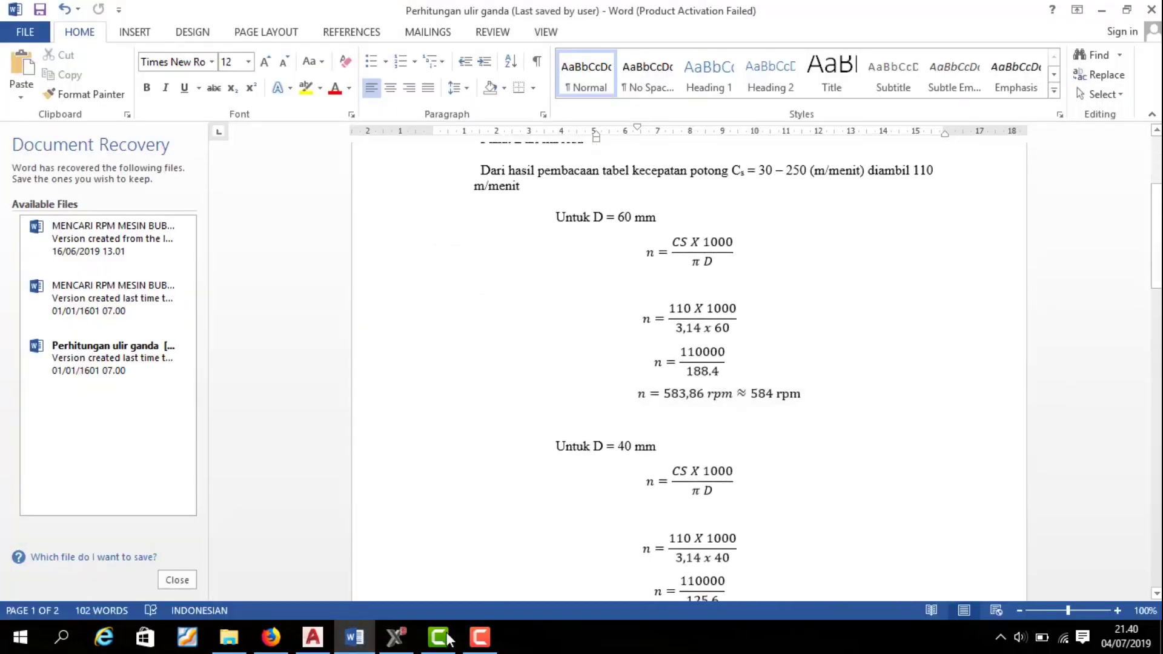
click(395, 635)
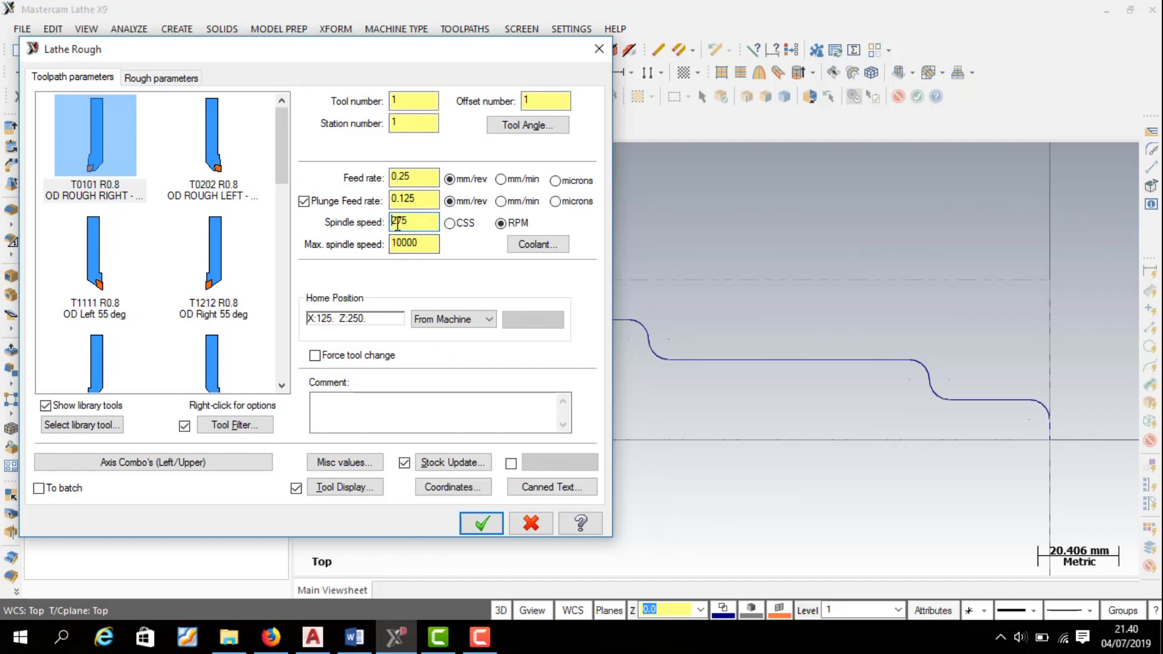
text(584)
Use the 1752 rpm result for the 20 mm diameter as the maximum spindle speed.
click(356, 639)
scroll(791, 321, down, 5)
scroll(799, 340, down, 5)
scroll(804, 350, down, 5)
scroll(804, 349, down, 3)
scroll(800, 344, up, 5)
scroll(798, 375, up, 5)
click(788, 412)
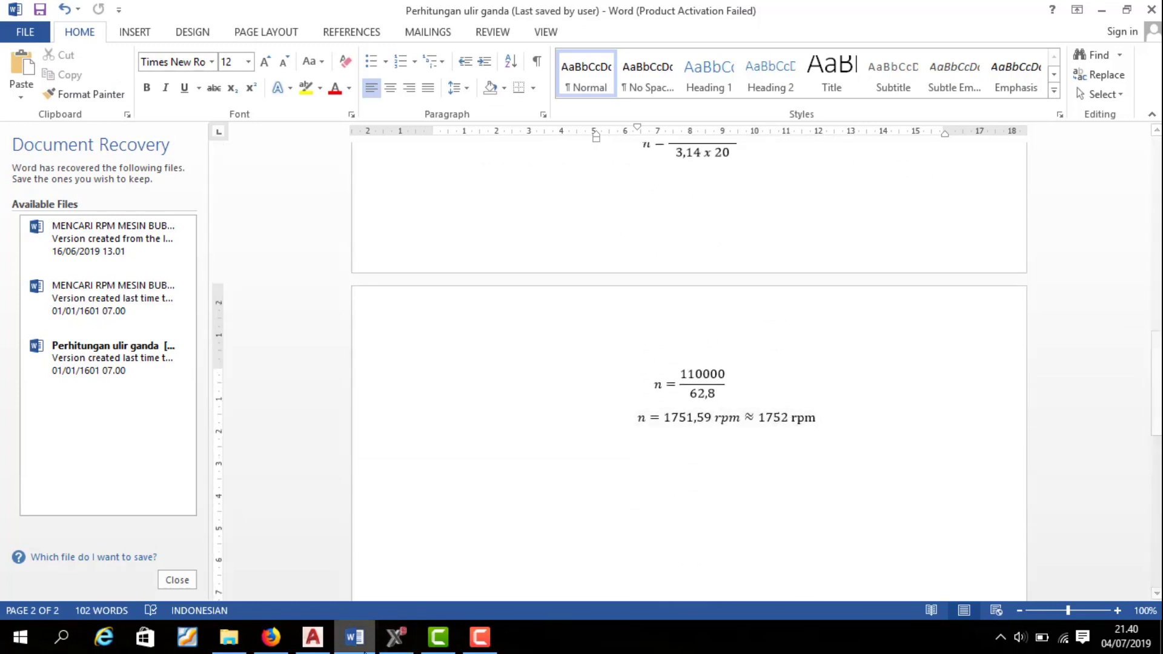
click(395, 637)
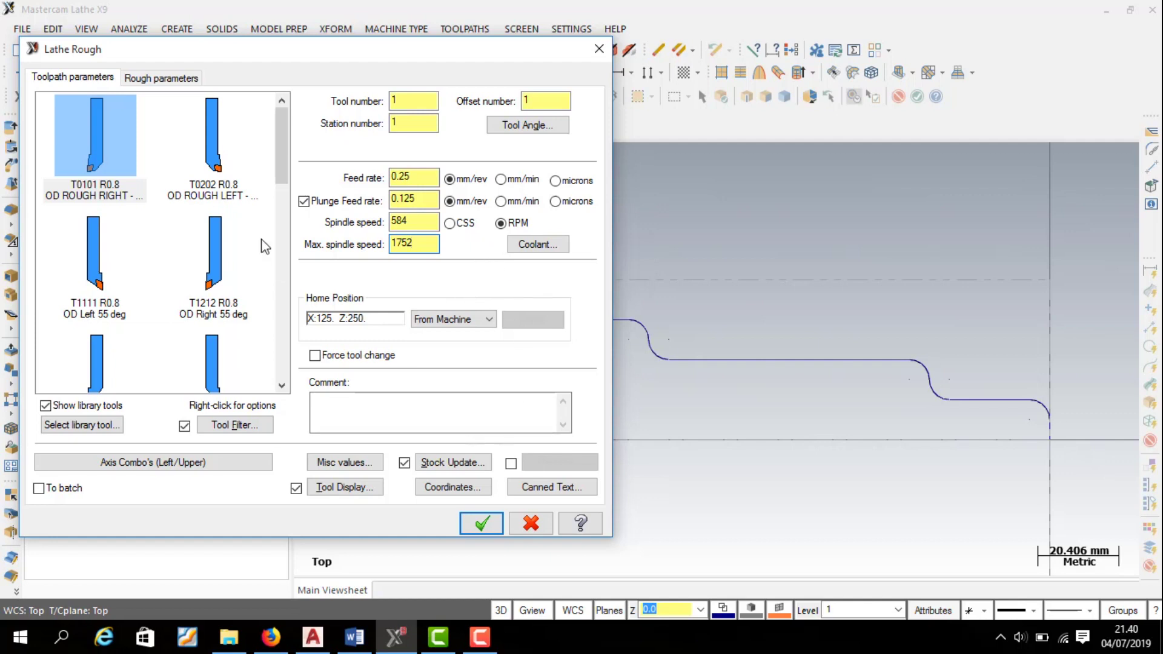
click(161, 78)
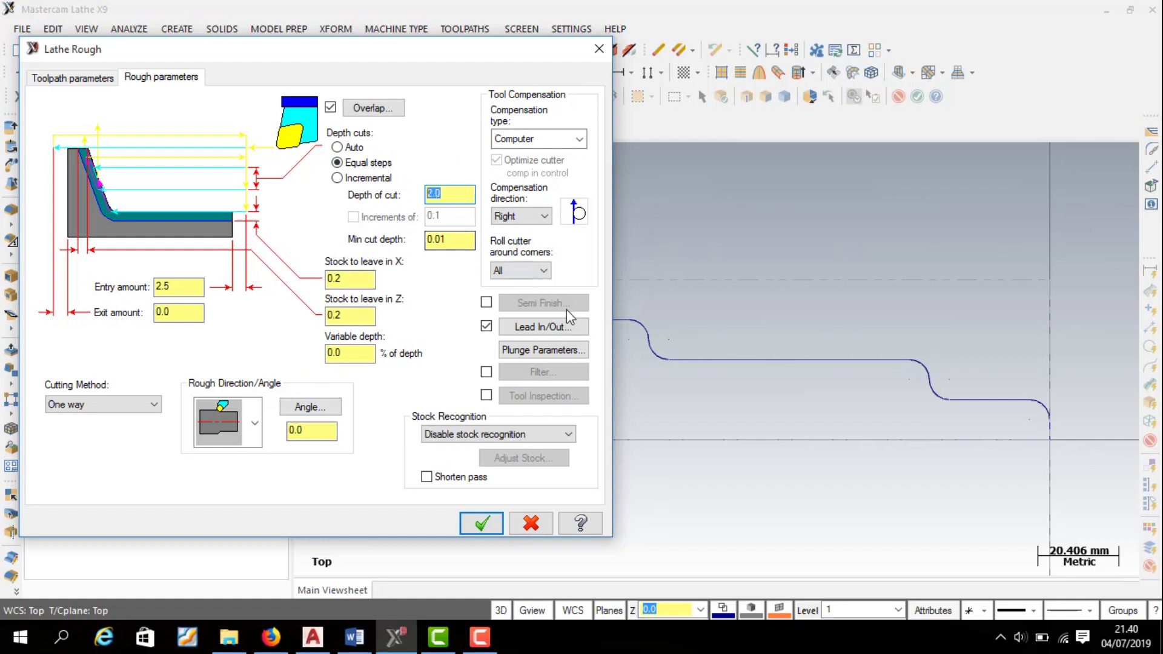
Set the roughing depth of cut to 0.2 and accept the Lathe Rough settings.
text(0.2)
click(97, 79)
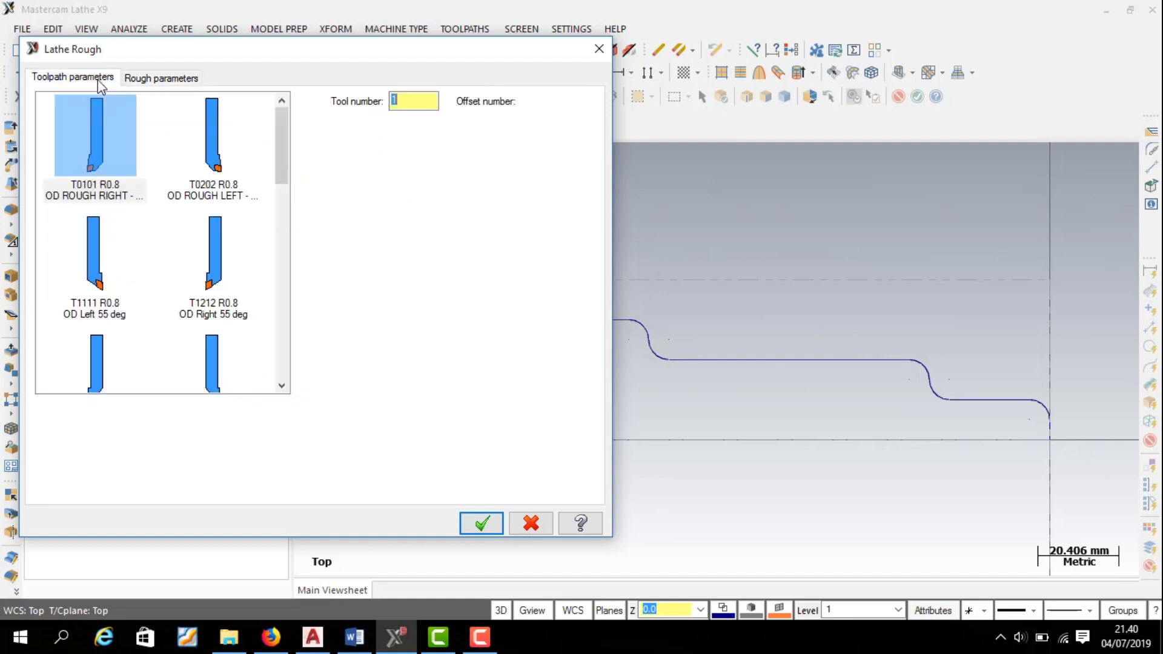
click(480, 523)
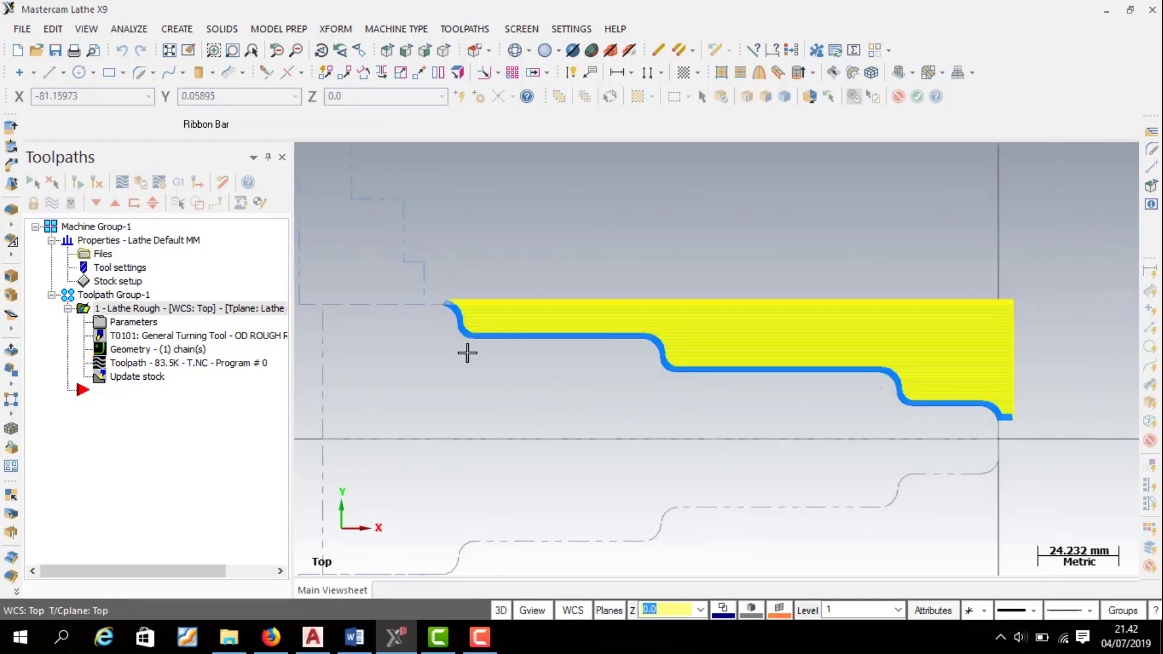
Zoom the viewport to inspect the generated roughing toolpath.
scroll(545, 472, down, 2)
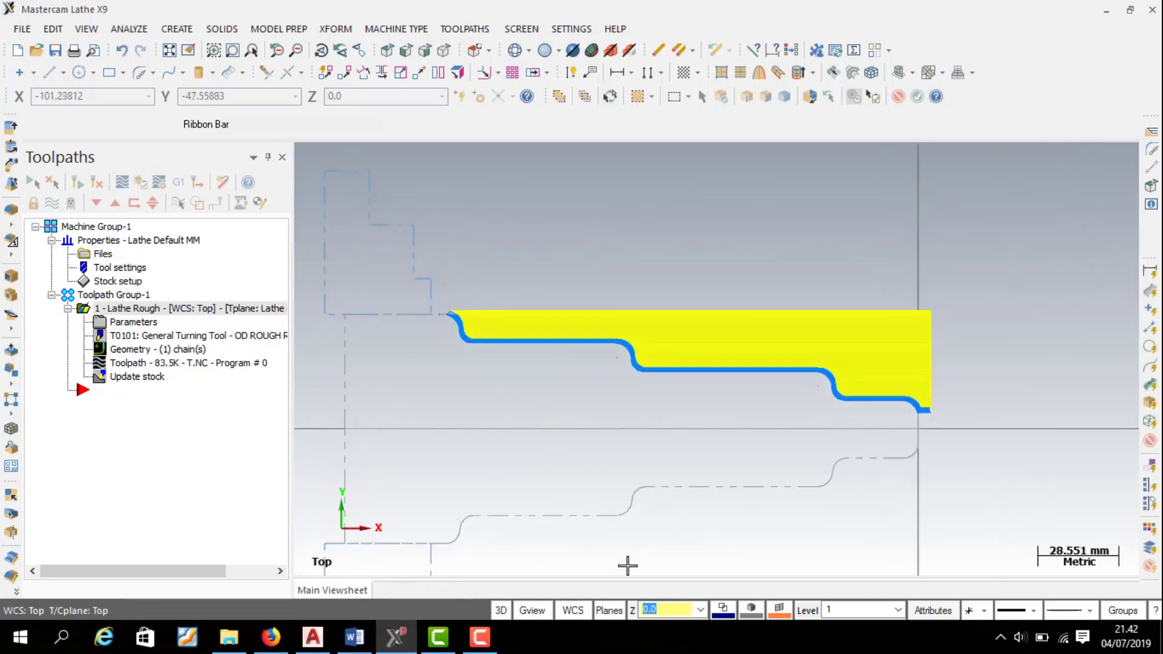
scroll(628, 565, up, 2)
scroll(836, 481, down, 1)
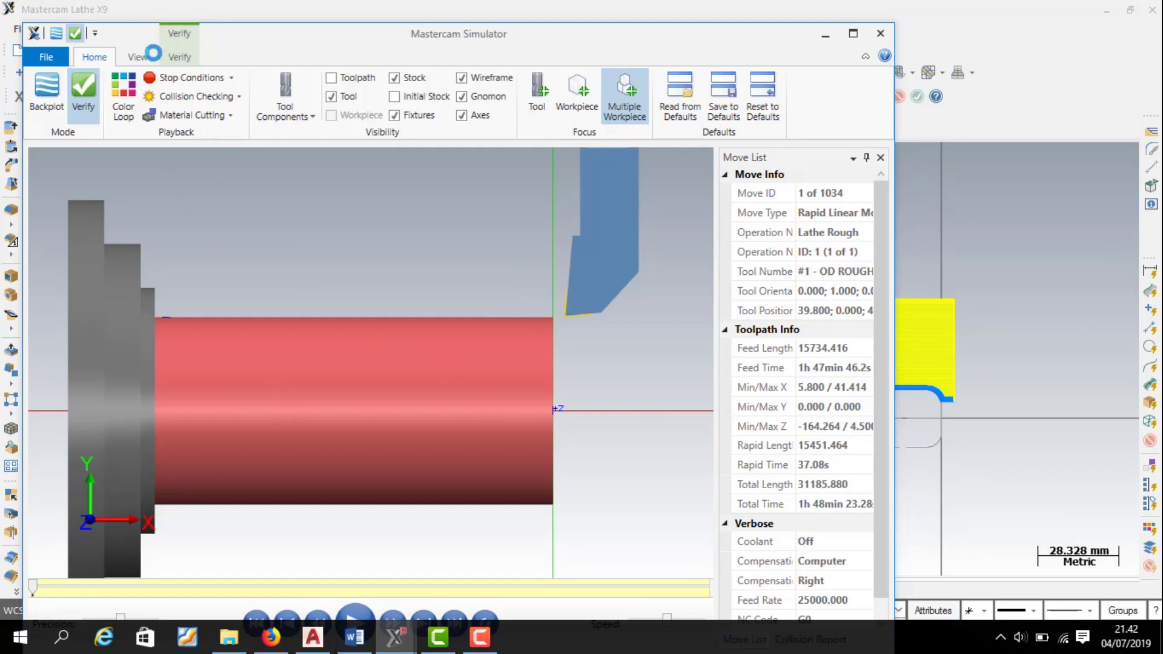
Switch the simulator to 4 Views, maximize its window and zoom in on the part.
click(139, 58)
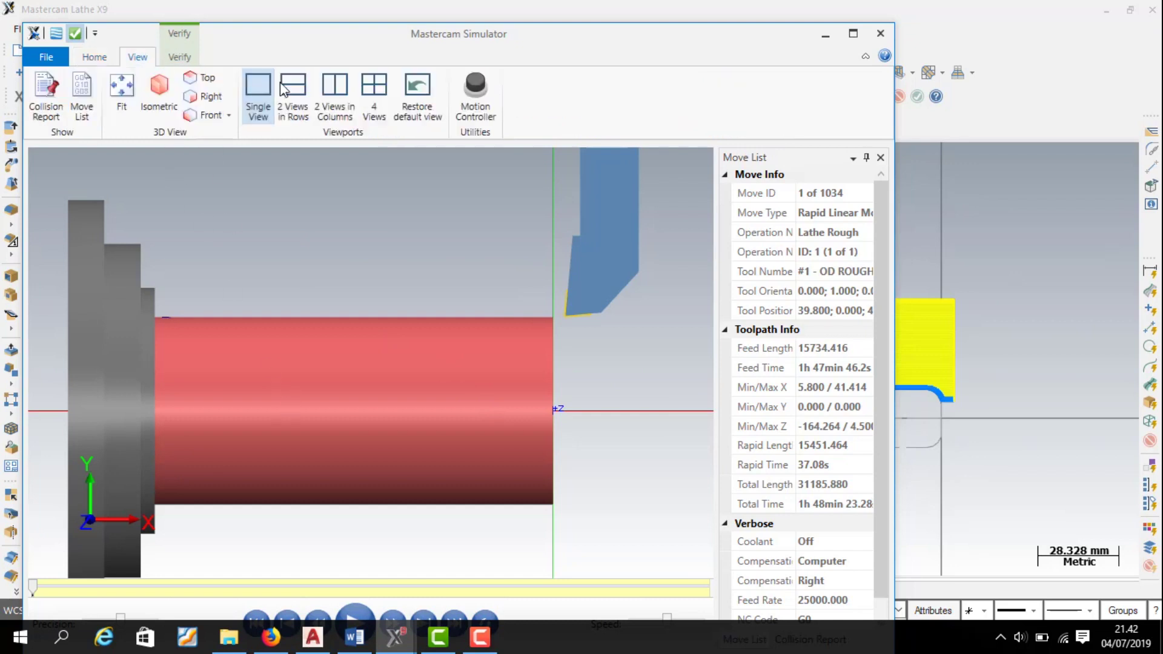
click(381, 97)
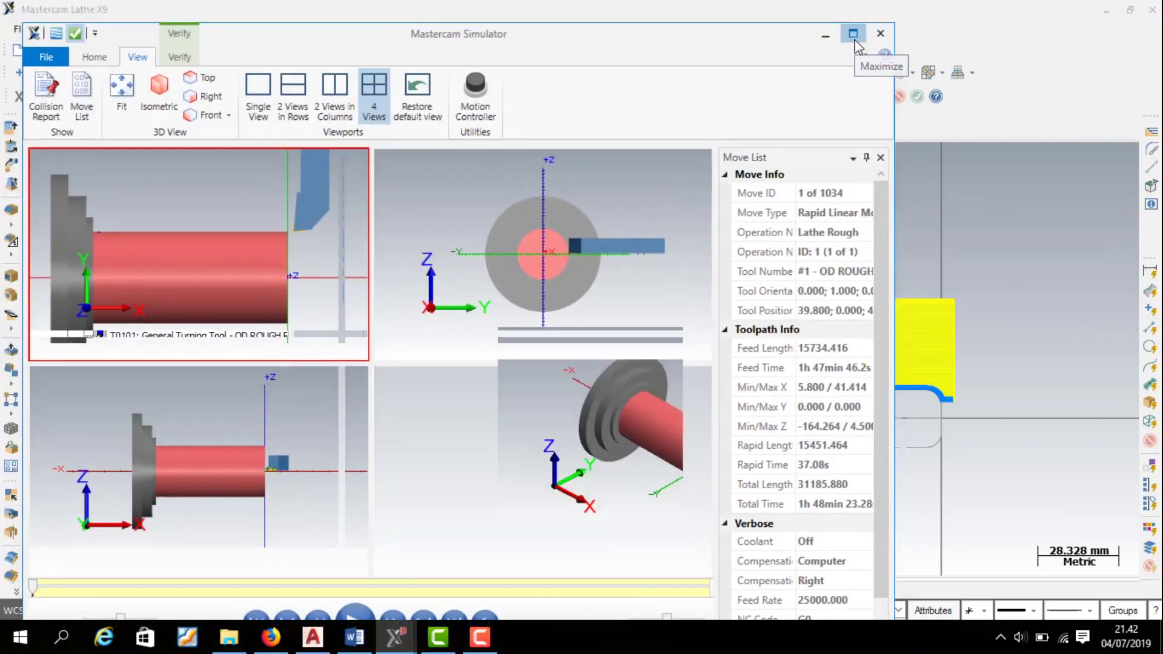
click(853, 36)
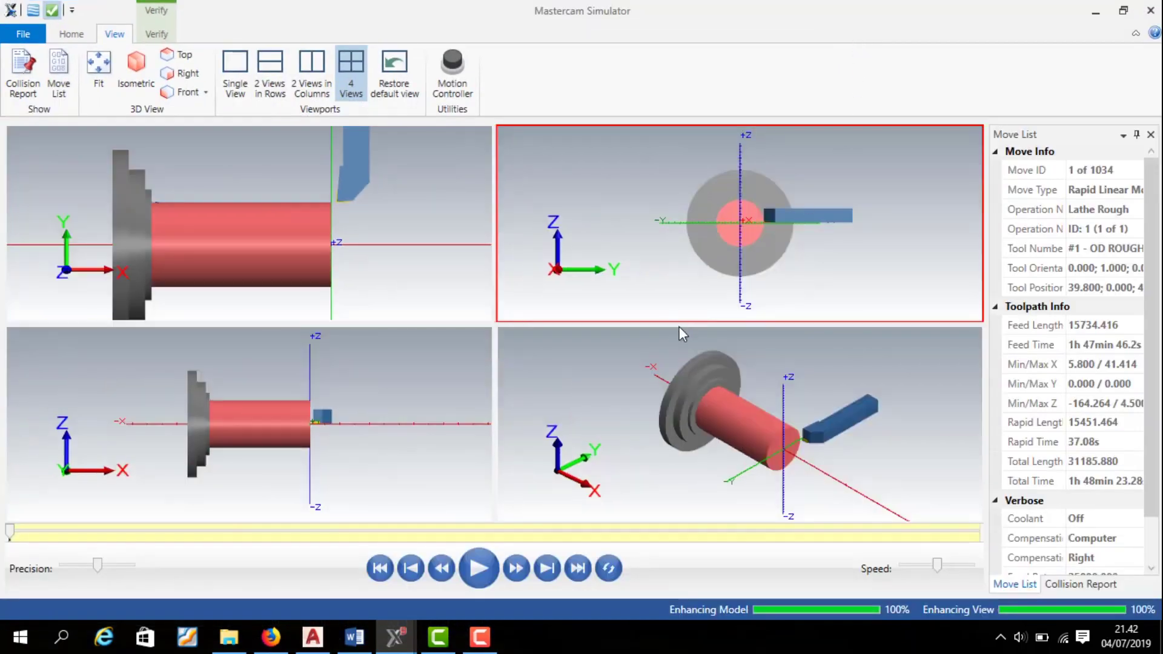
scroll(320, 285, up, 2)
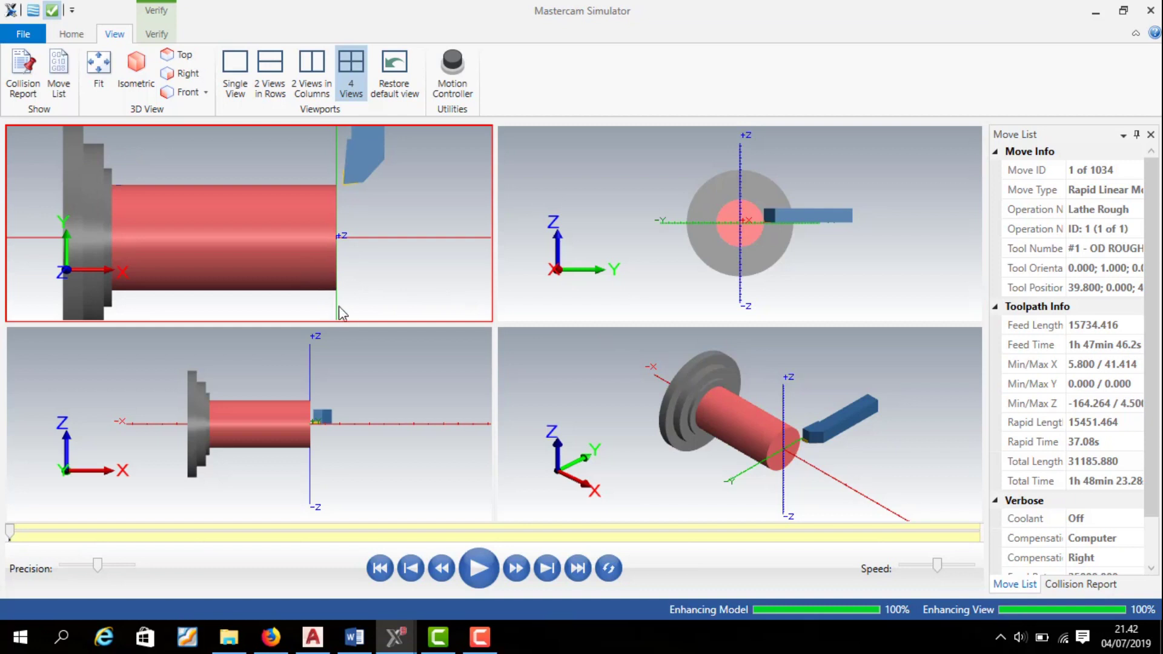
scroll(745, 454, up, 1)
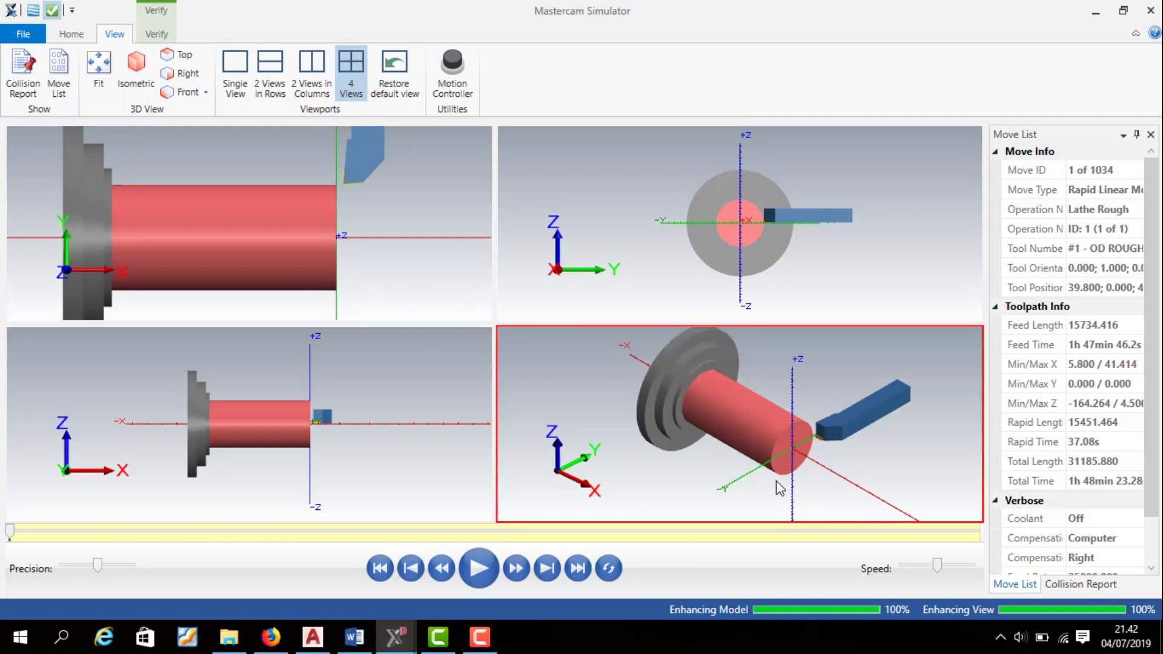
scroll(780, 488, up, 1)
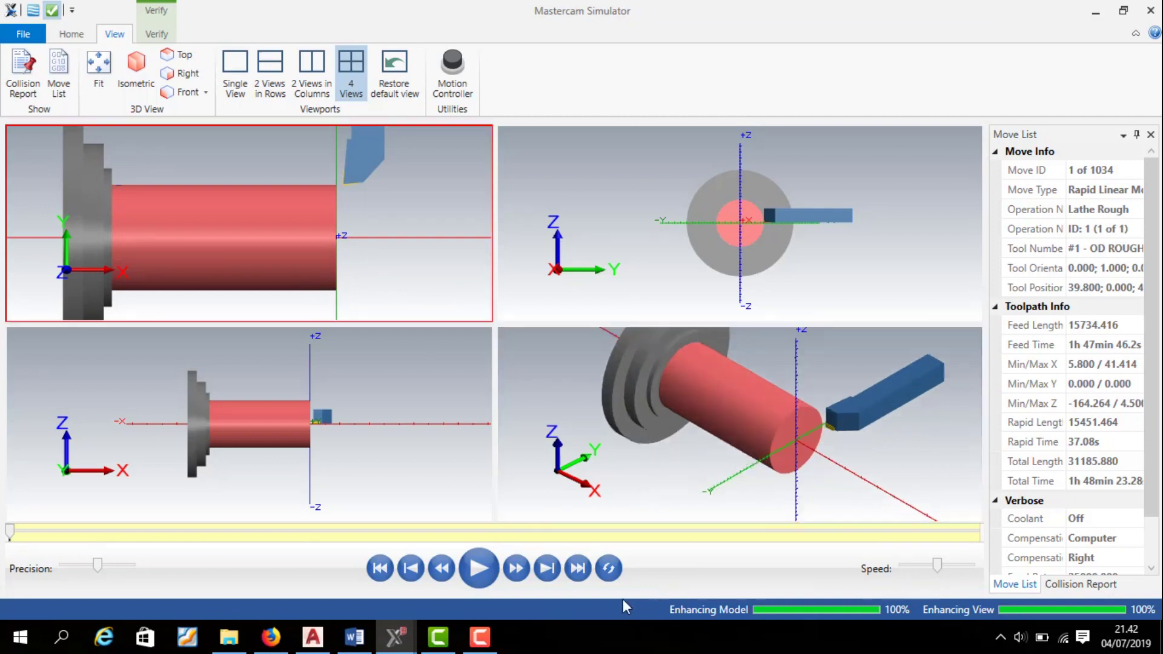
click(482, 577)
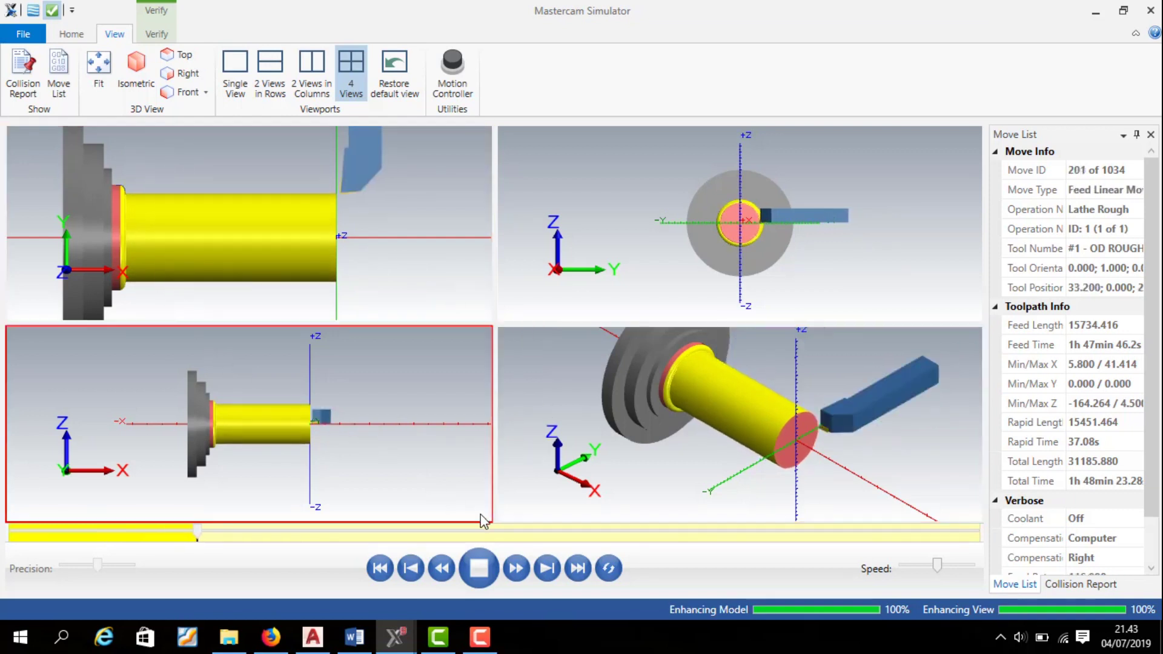
Raise the playback speed and zoom the isometric and side views while roughing runs to move 1034.
click(950, 568)
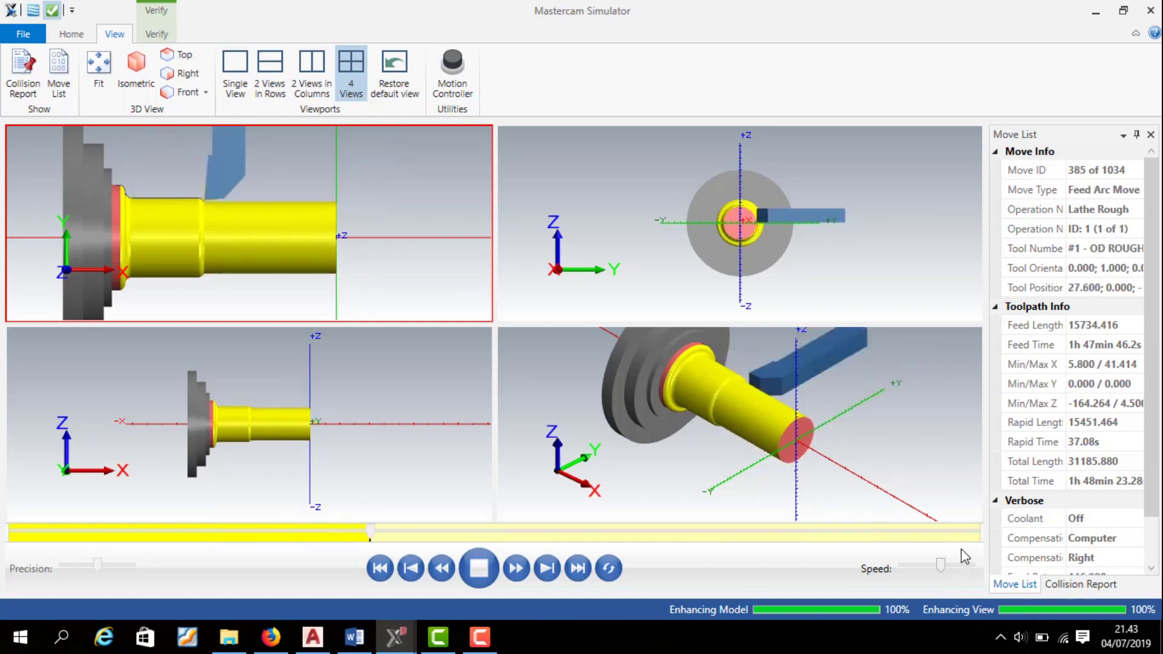
click(751, 420)
scroll(751, 419, up, 2)
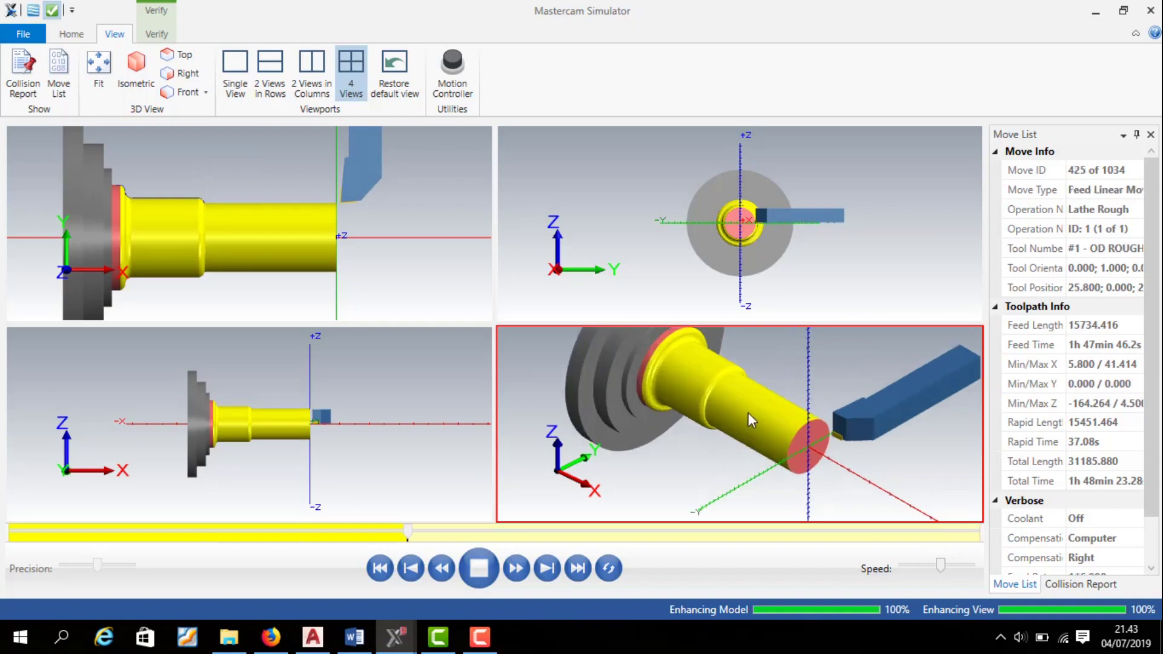
scroll(747, 413, up, 2)
scroll(626, 496, down, 3)
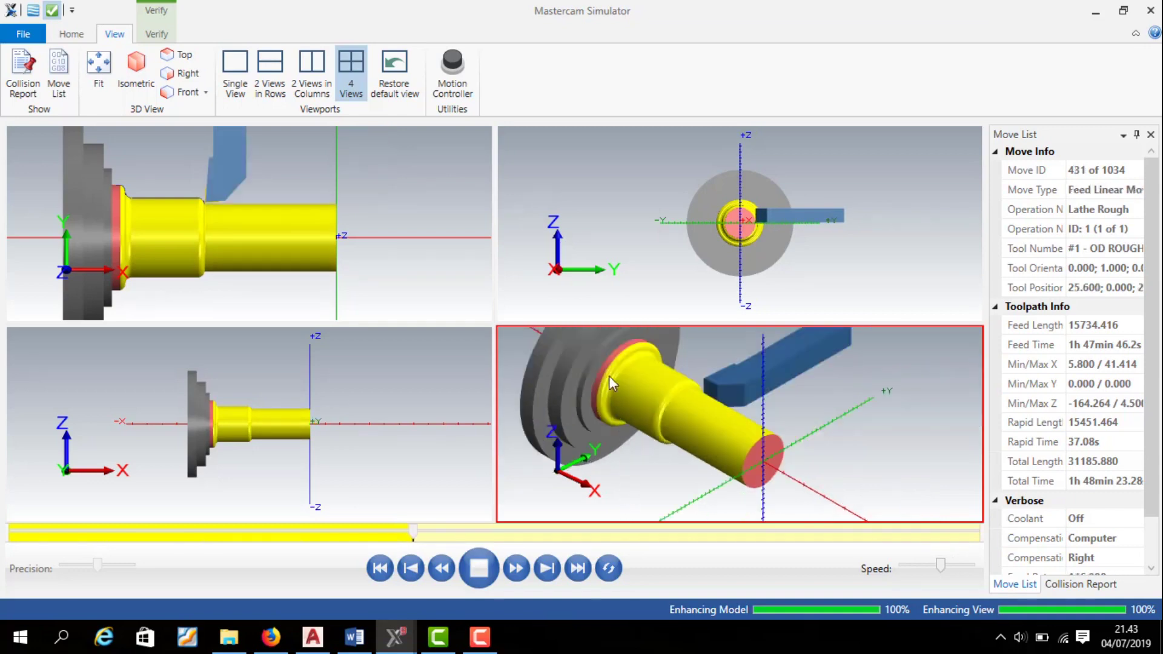
scroll(608, 375, up, 2)
scroll(597, 415, down, 2)
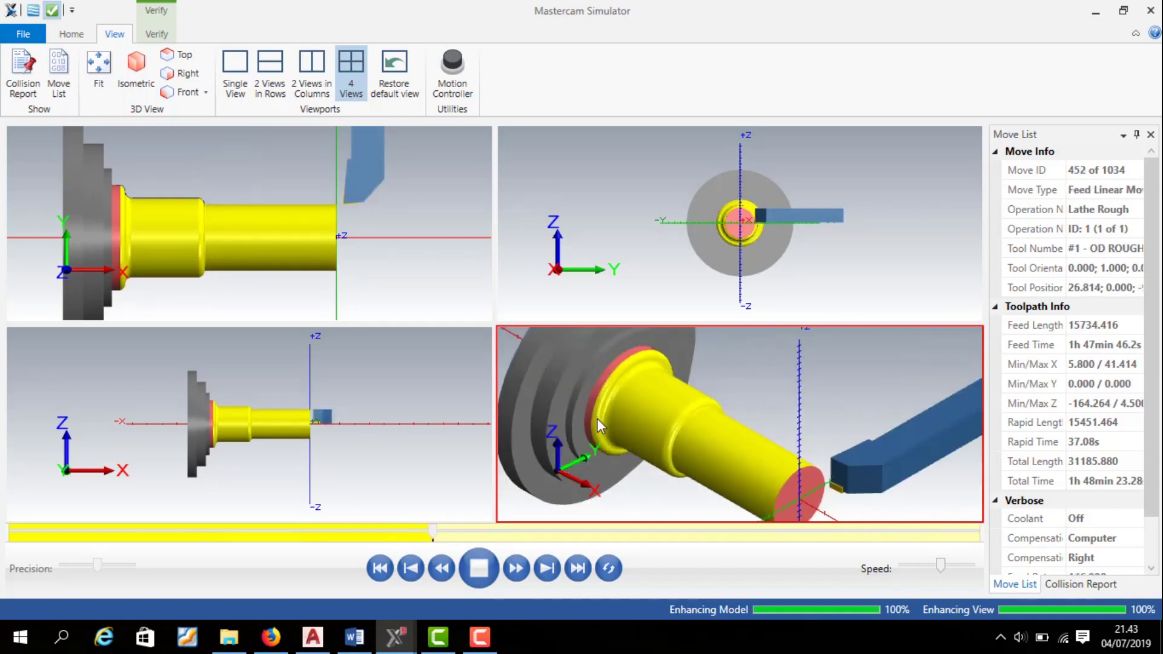
click(333, 235)
scroll(161, 253, up, 1)
scroll(300, 256, up, 1)
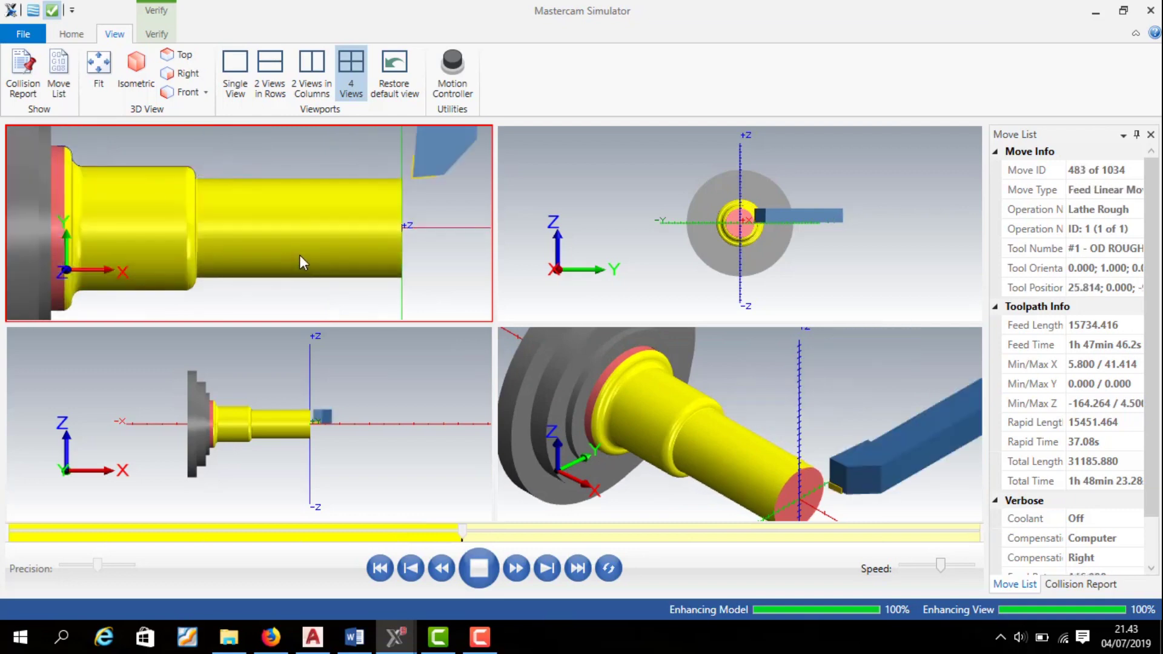
scroll(391, 250, down, 1)
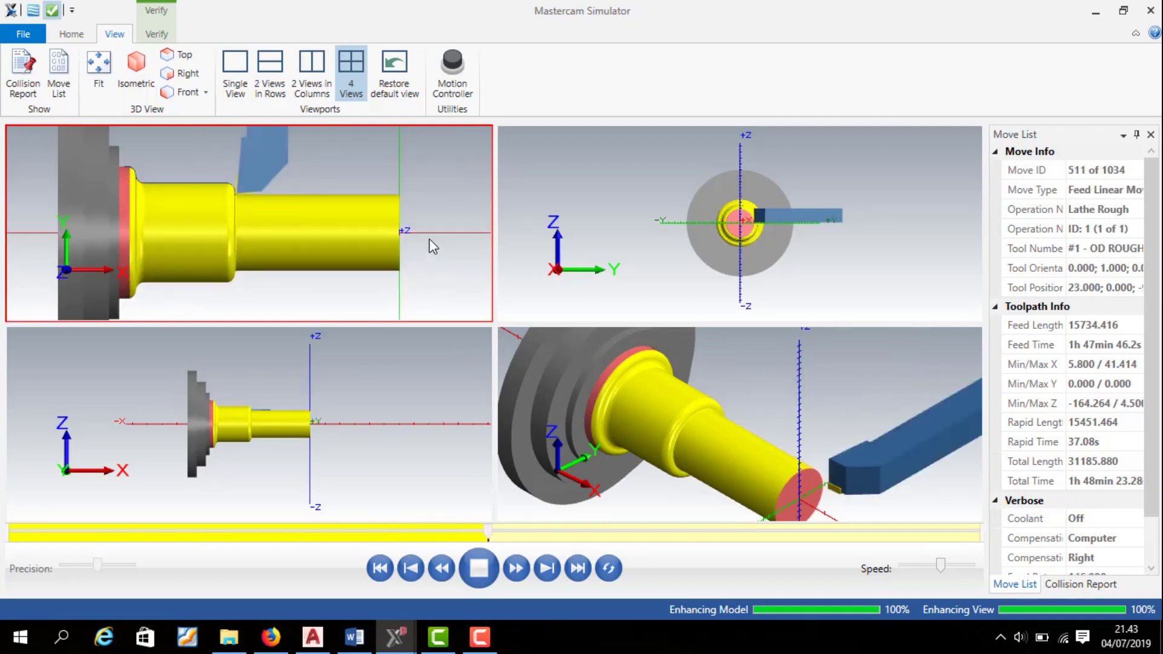
scroll(440, 239, up, 1)
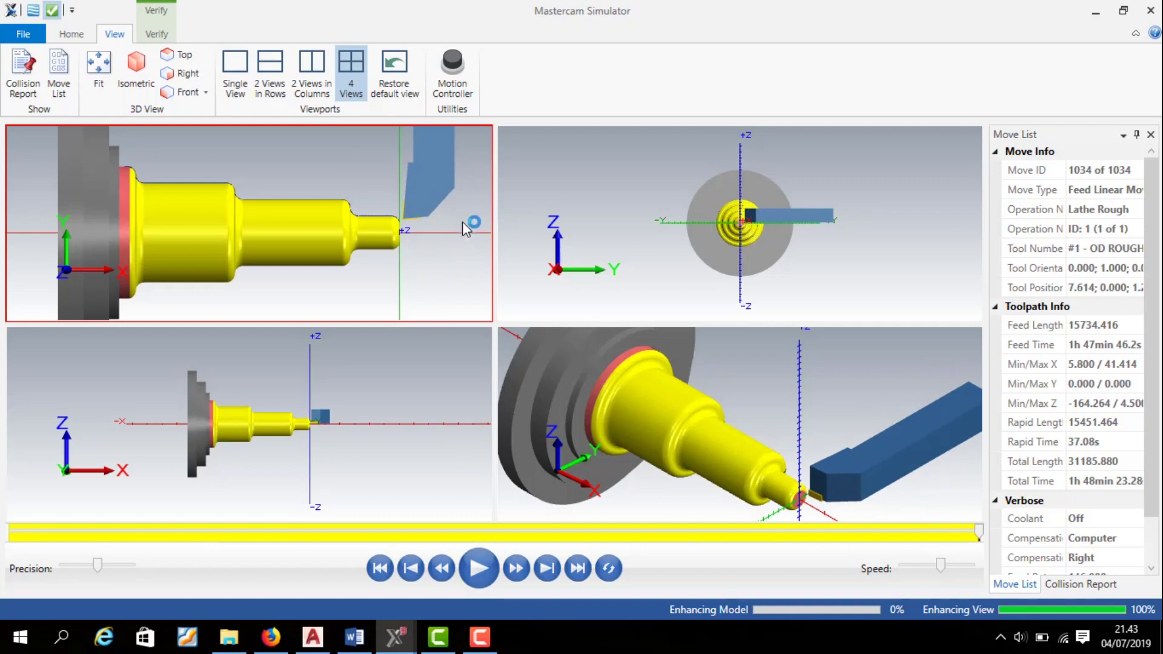
Zoom in on the finished roughed shaft in the isometric and side viewports.
click(712, 452)
scroll(726, 470, up, 2)
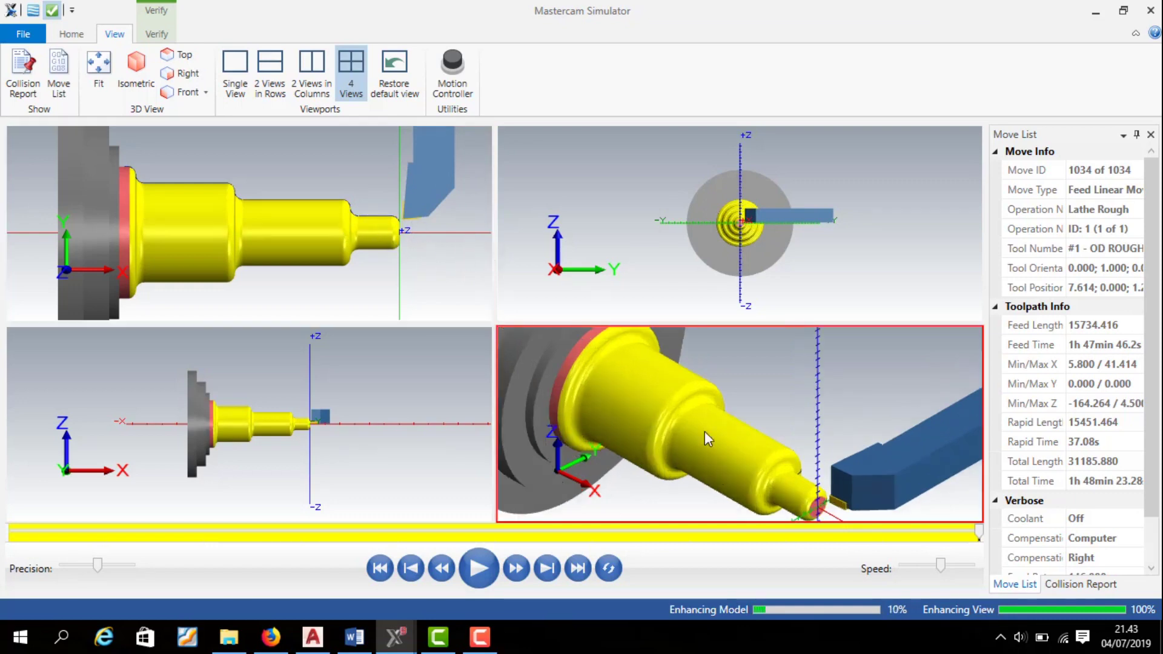
scroll(704, 431, up, 2)
click(375, 249)
scroll(279, 219, up, 2)
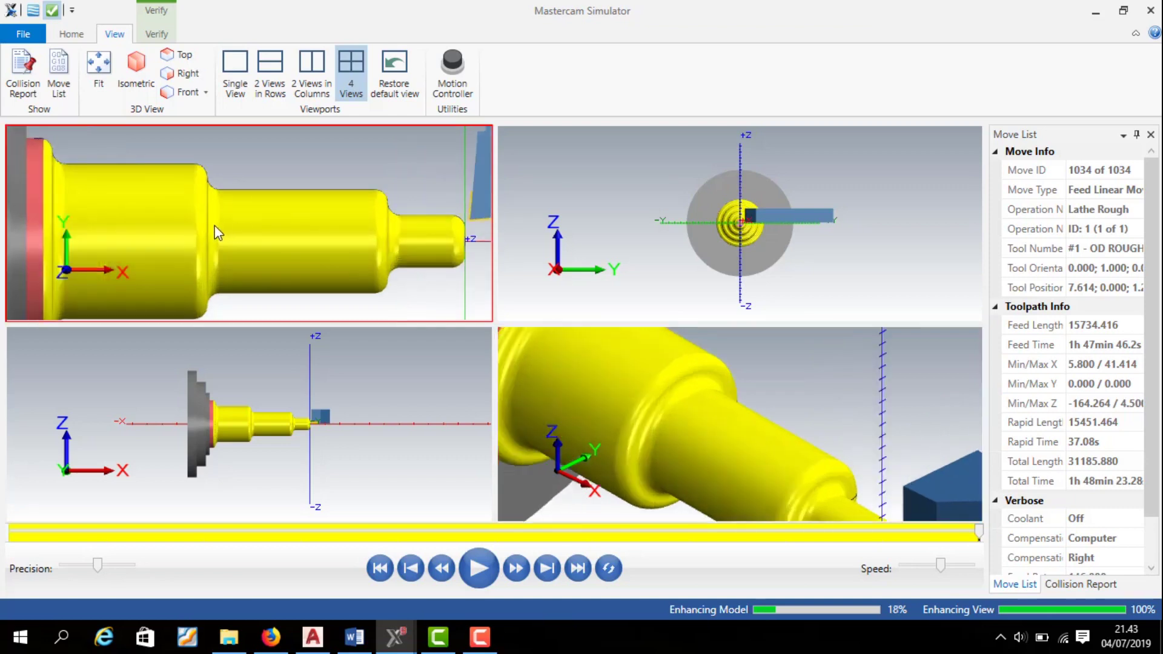
scroll(430, 232, down, 1)
Pan the side view to the chuck face, orbit it to an oblique angle, and exit Simulator.
key(Right)
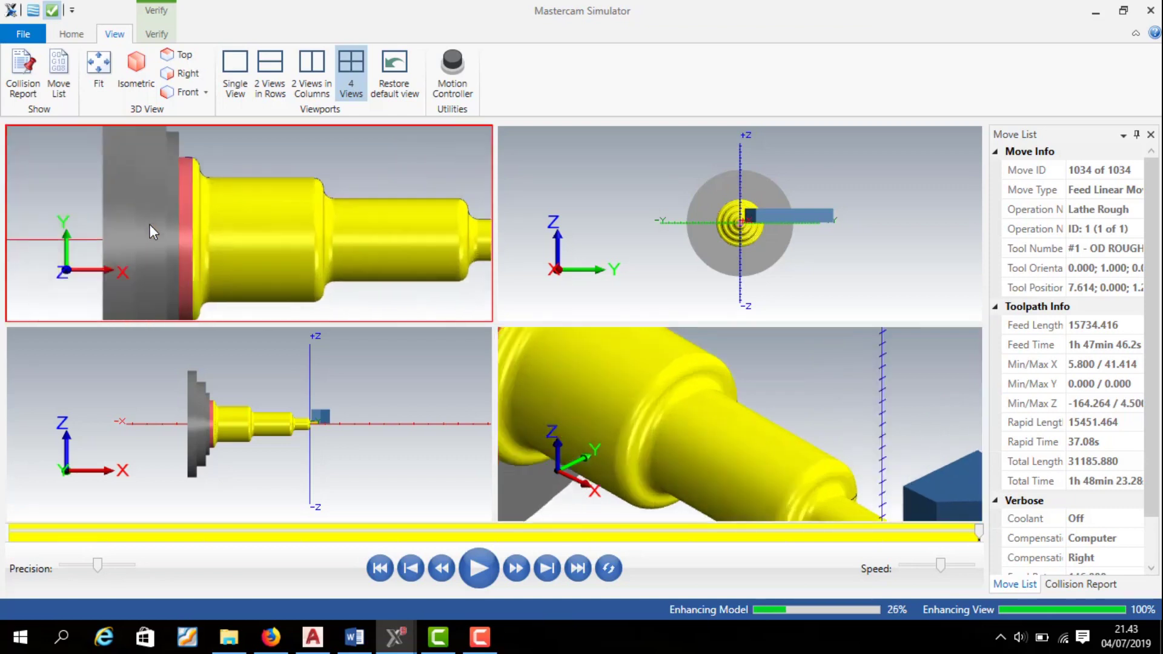
scroll(369, 285, up, 1)
scroll(366, 283, up, 1)
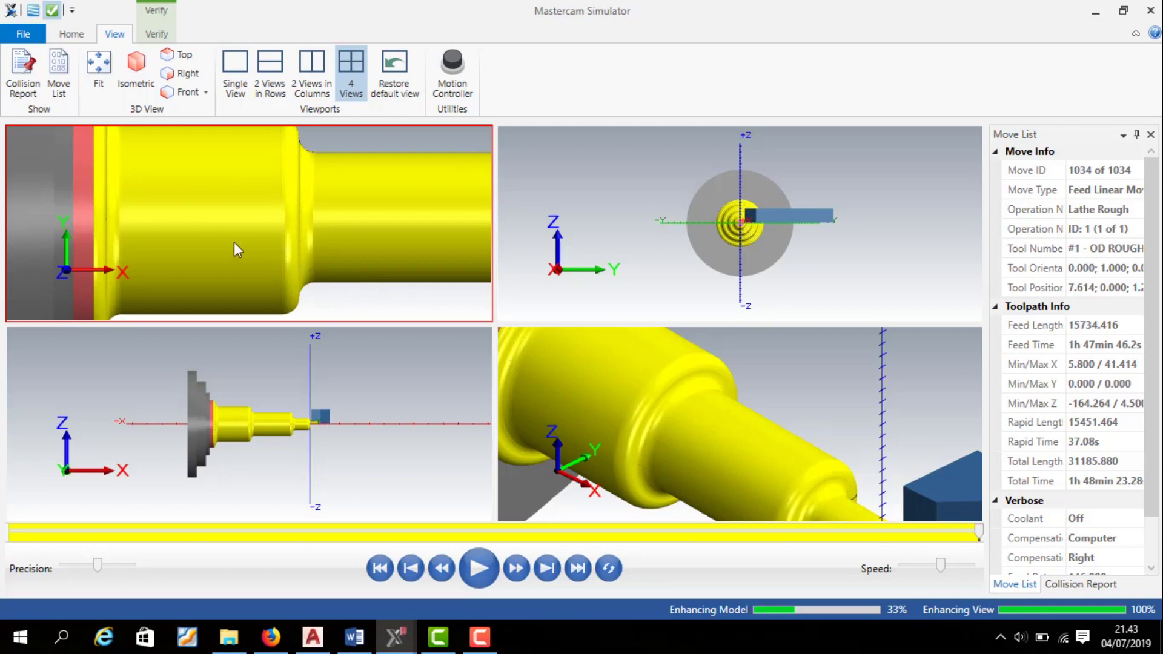
scroll(358, 211, down, 1)
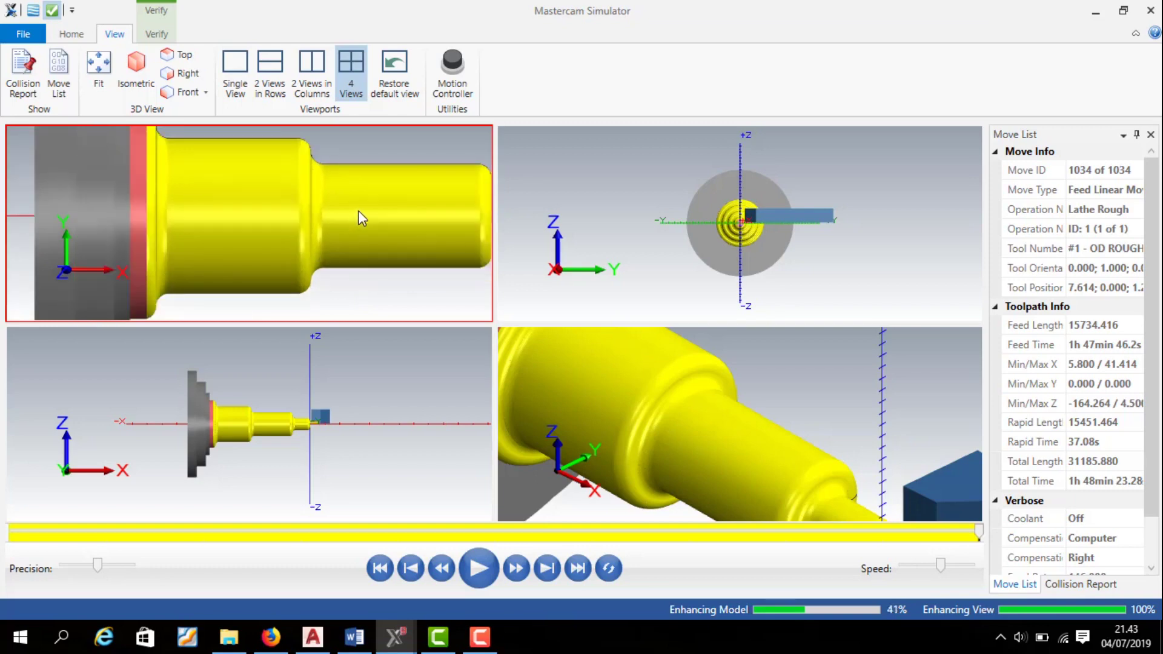
mouse_move(418, 229)
middle_down()
mouse_move(387, 231)
mouse_move(407, 221)
middle_up()
scroll(448, 229, down, 2)
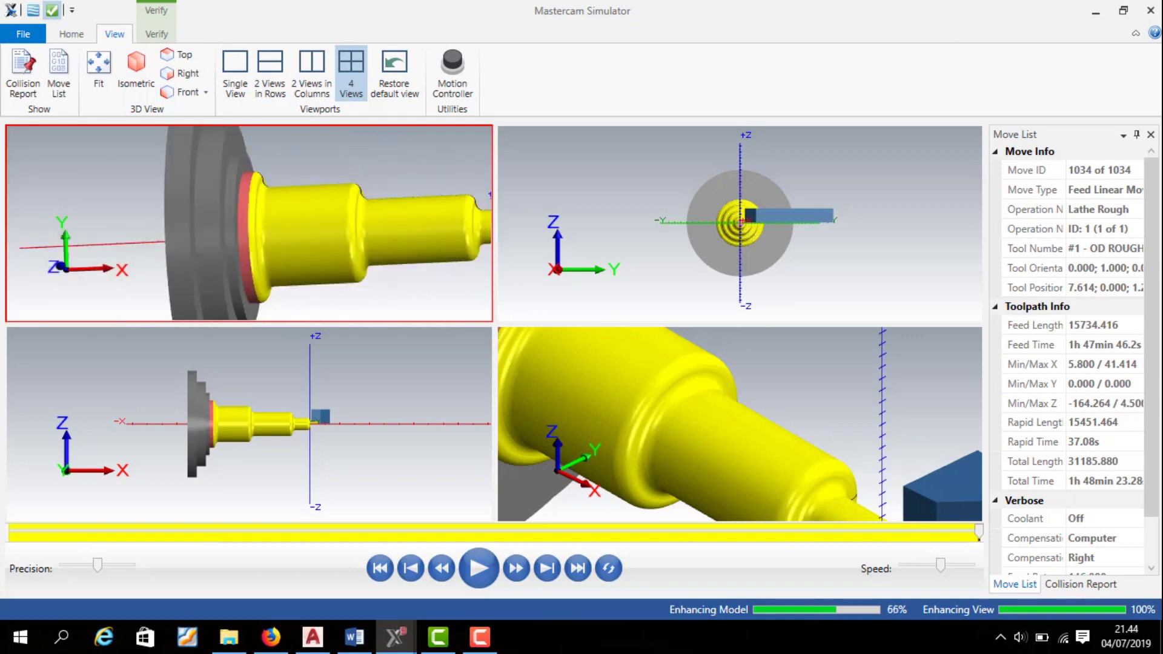
click(1152, 21)
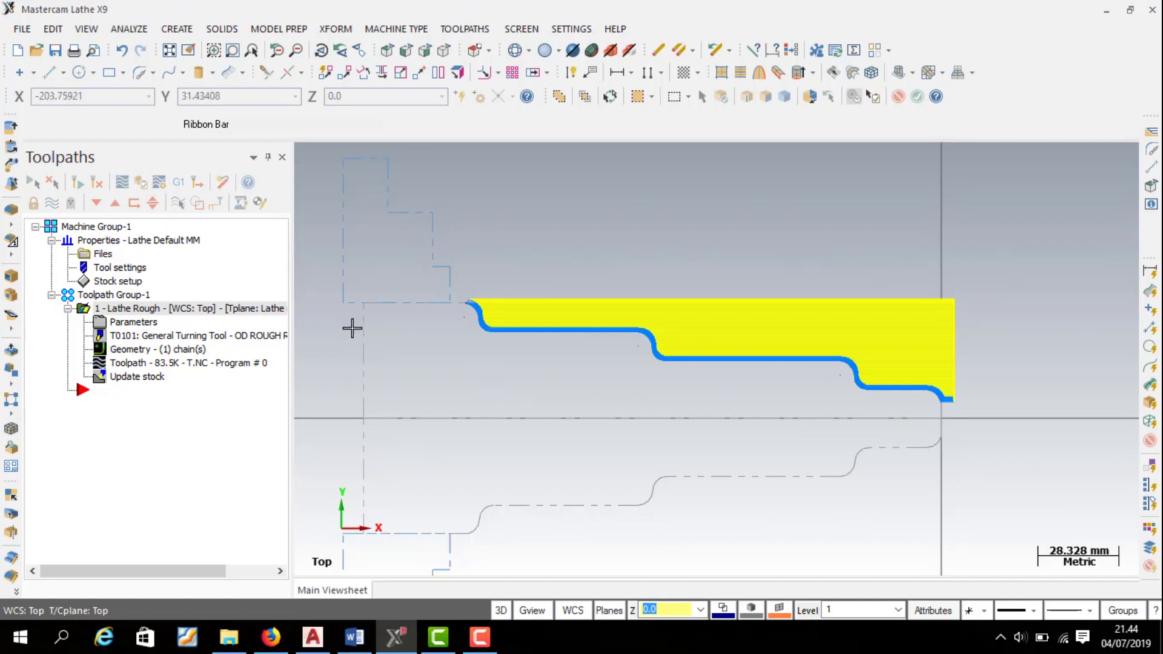
scroll(378, 282, down, 1)
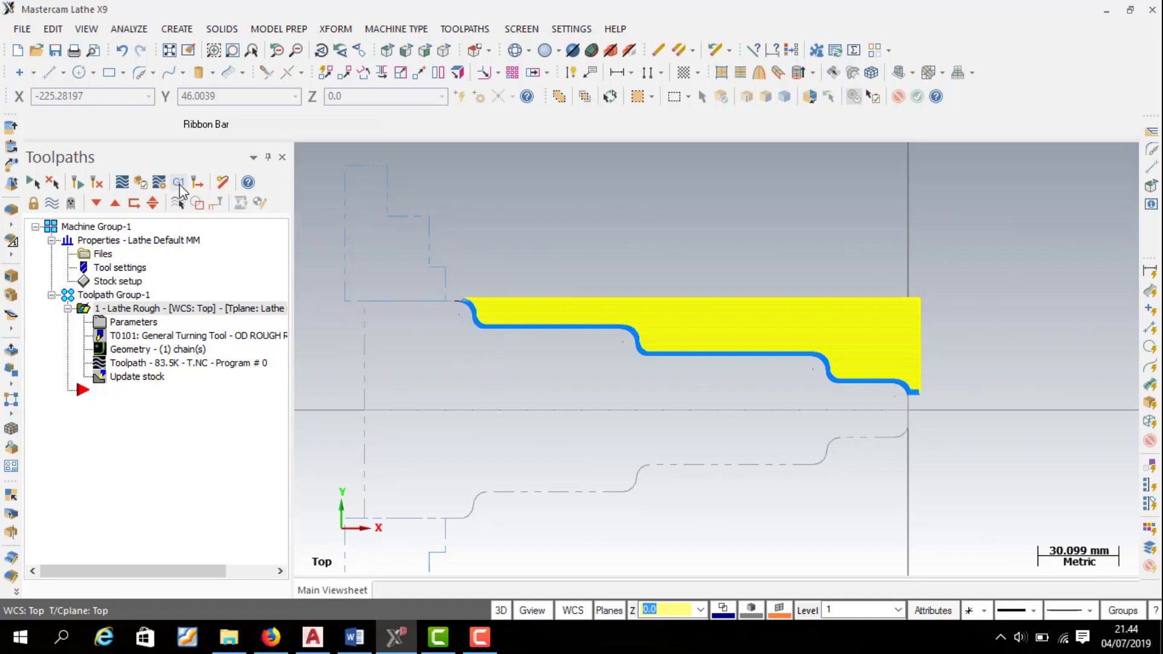
click(179, 184)
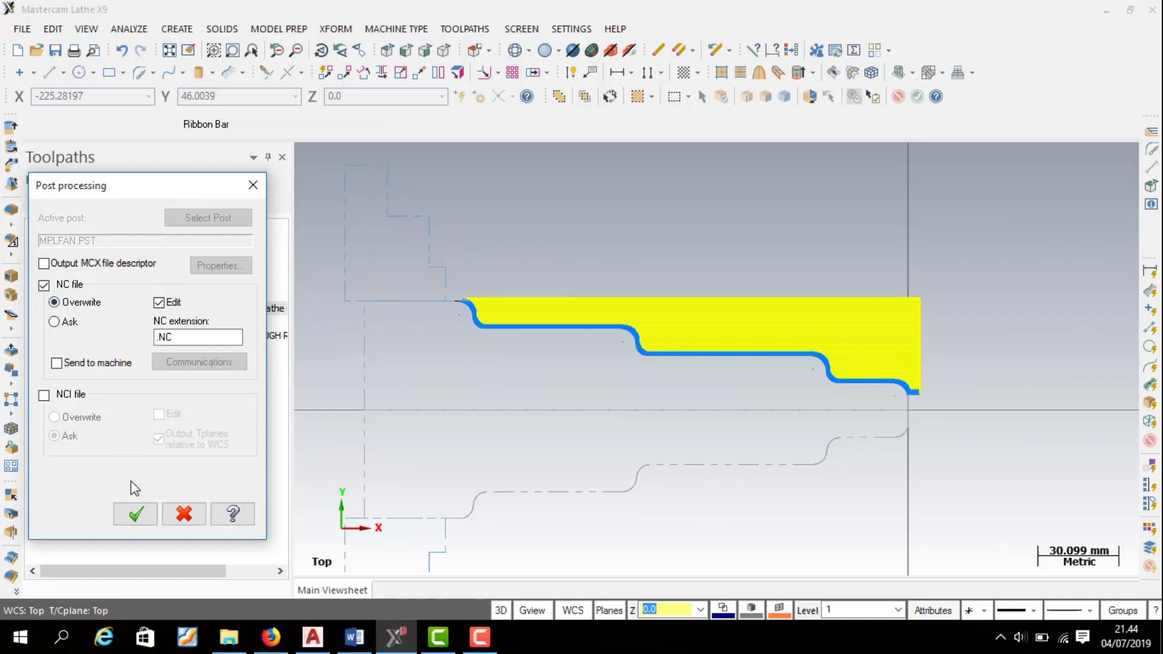
Post the Lathe Rough operation to T.NC with NC file and Edit enabled.
click(137, 514)
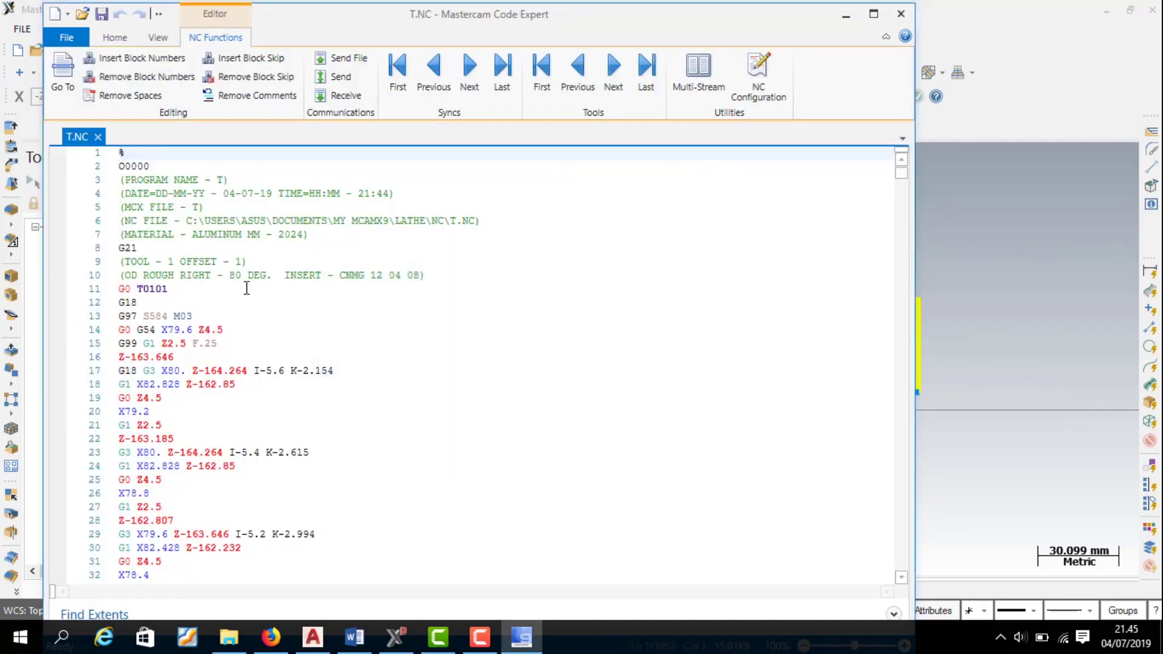
Scroll through the T.NC program down to its closing M30 block.
scroll(290, 333, down, 3)
scroll(291, 335, down, 4)
scroll(291, 336, down, 5)
scroll(292, 335, down, 7)
scroll(293, 336, down, 4)
scroll(292, 335, down, 7)
scroll(293, 334, down, 8)
scroll(293, 334, down, 7)
scroll(292, 334, down, 12)
scroll(293, 333, down, 6)
scroll(294, 331, down, 8)
scroll(297, 327, down, 13)
scroll(297, 327, down, 5)
scroll(402, 286, down, 1)
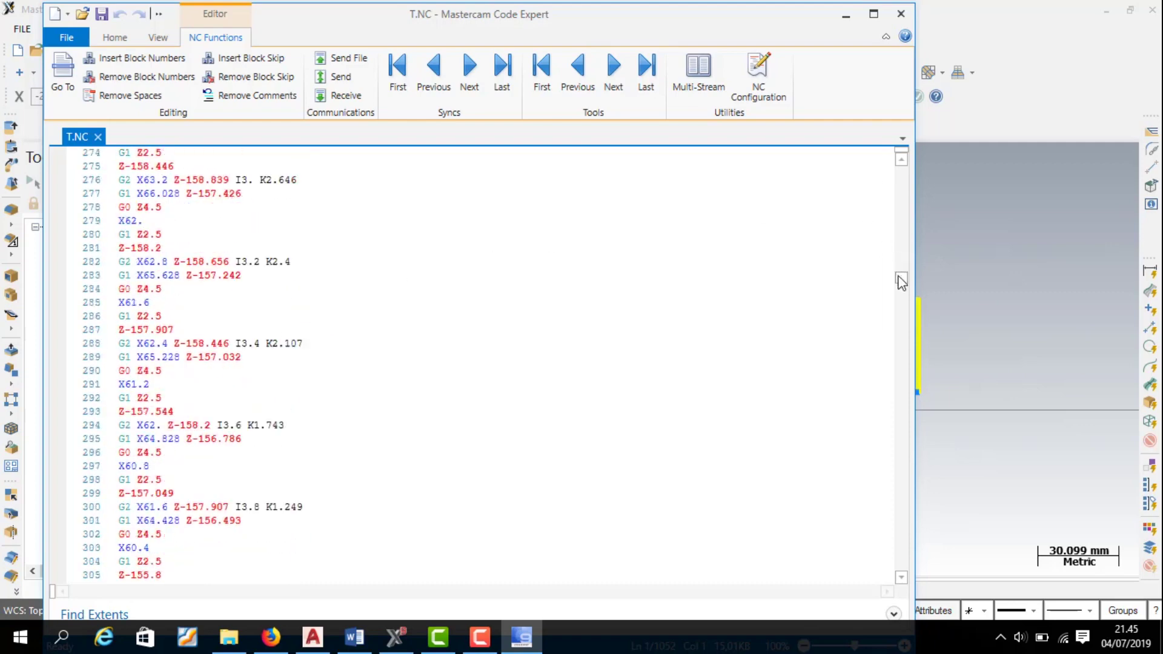
mouse_move(899, 286)
mouse_down()
mouse_move(895, 418)
mouse_move(861, 501)
mouse_move(845, 603)
mouse_up()
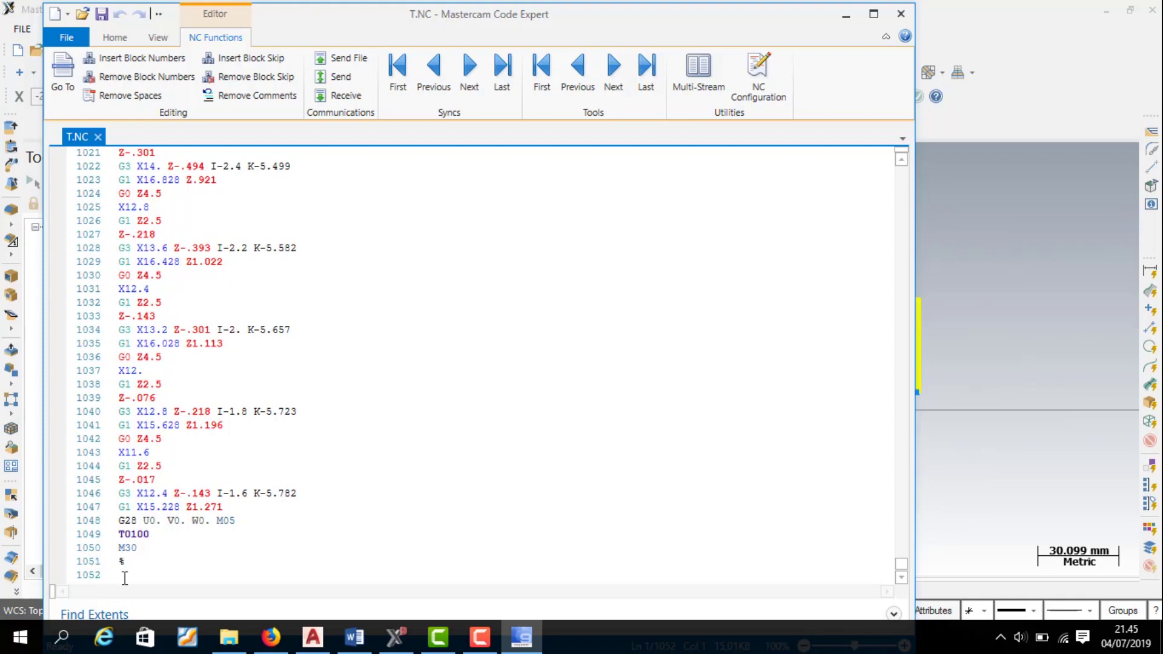
Scroll back up through the G-code and save the T.NC program.
scroll(779, 299, up, 4)
scroll(776, 299, up, 9)
scroll(792, 301, up, 9)
scroll(792, 300, up, 7)
scroll(792, 300, up, 6)
scroll(792, 301, up, 8)
scroll(791, 301, up, 8)
scroll(791, 301, up, 5)
scroll(326, 191, up, 5)
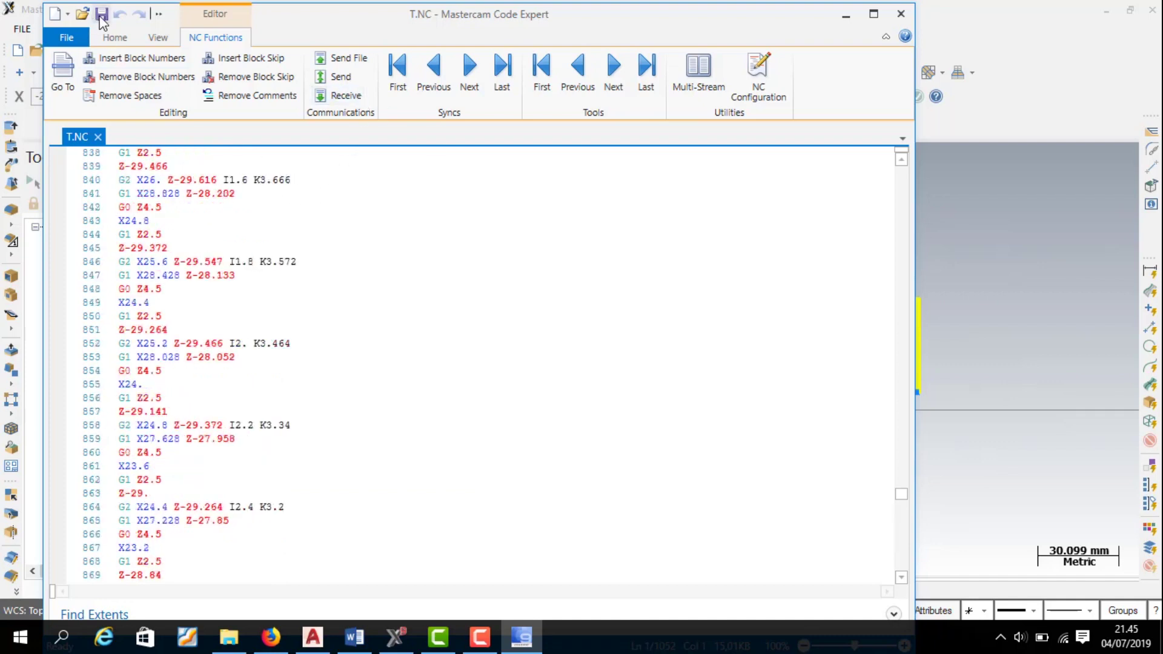
click(102, 14)
Scroll up further in T.NC, then close Code Expert to return to the lathe file.
scroll(197, 253, up, 6)
scroll(197, 253, up, 6)
scroll(197, 253, up, 6)
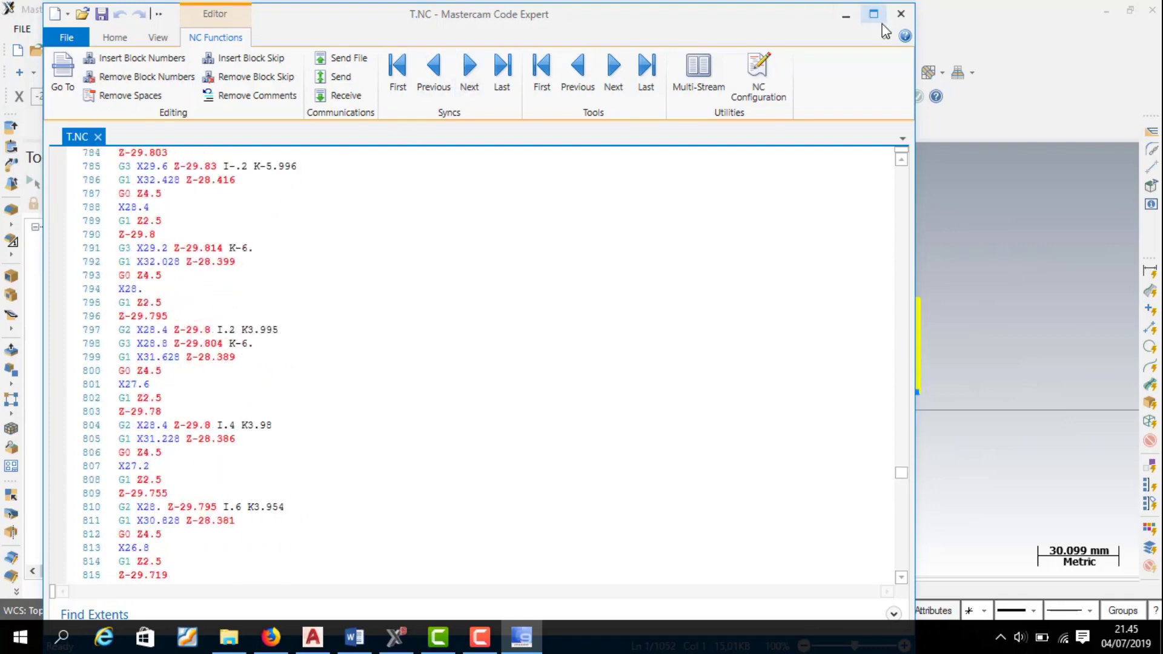
click(900, 14)
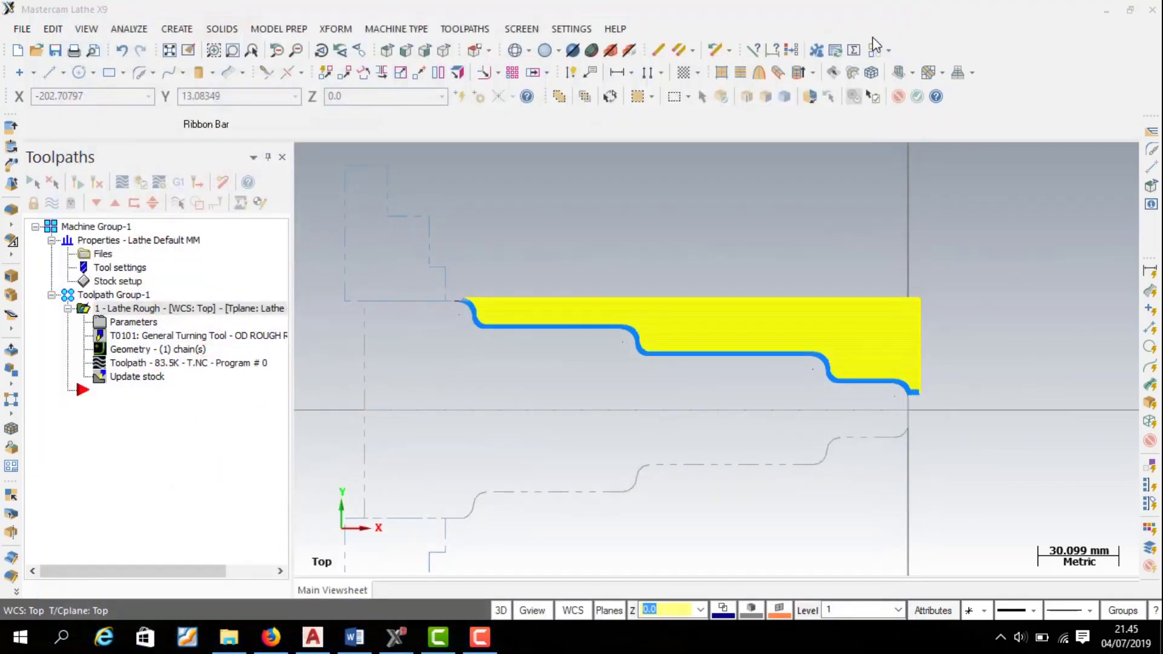
scroll(817, 401, down, 1)
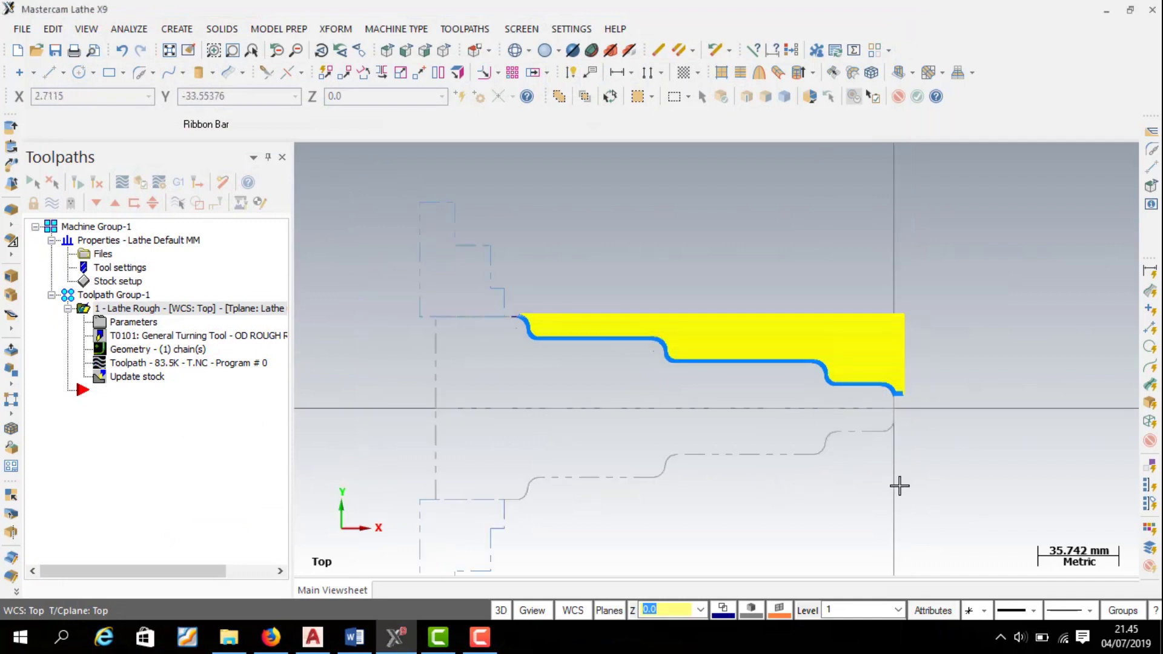
scroll(889, 486, up, 1)
scroll(889, 486, up, 1)
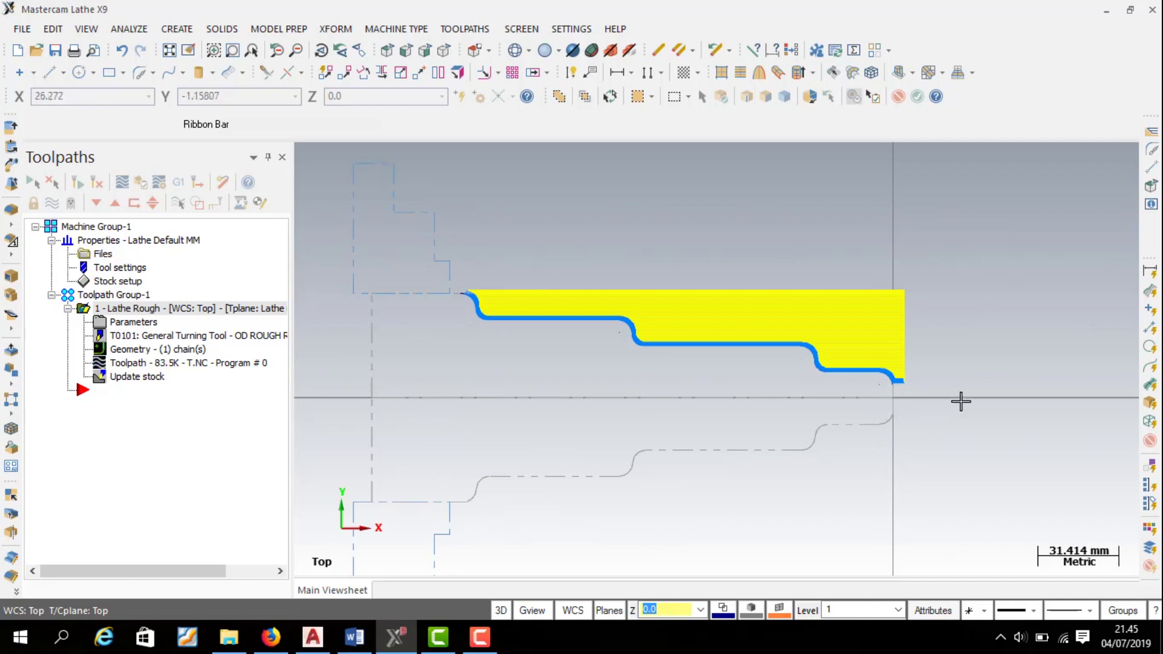
middle_drag(961, 401, 903, 418)
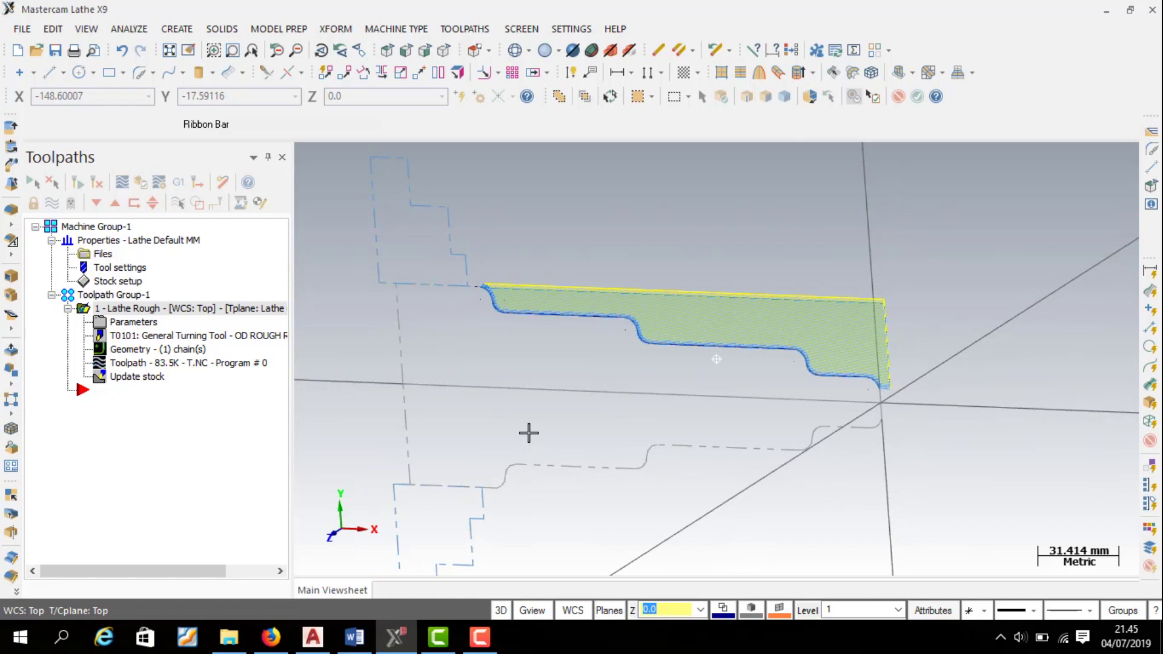
middle_drag(529, 433, 576, 431)
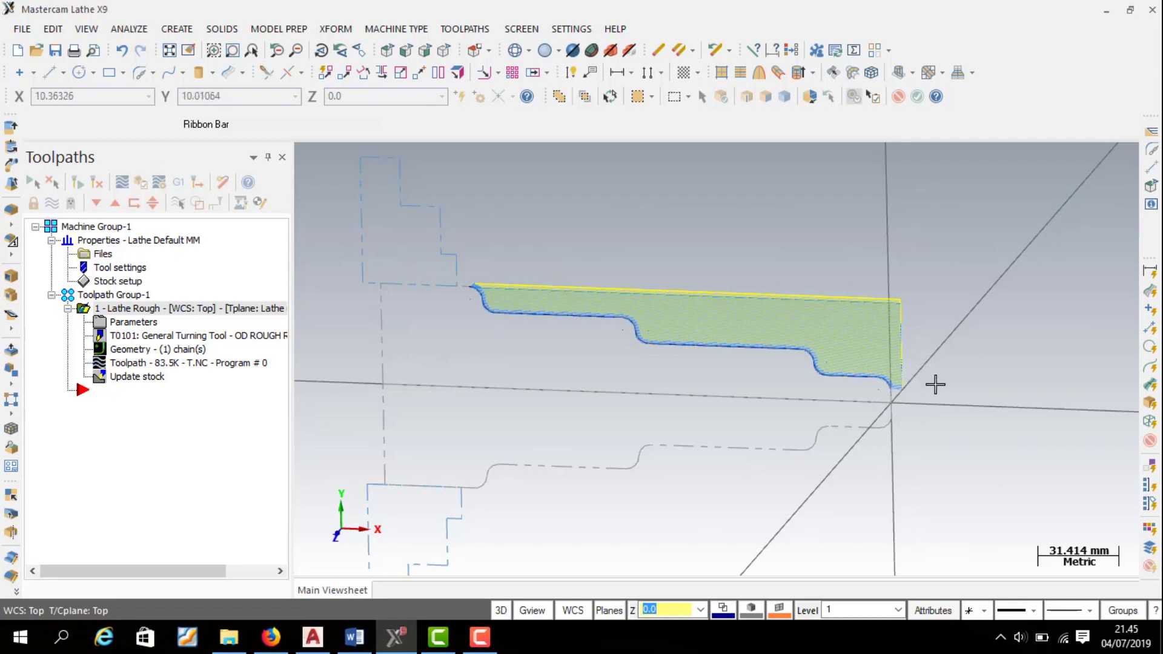
middle_drag(1005, 408, 1019, 394)
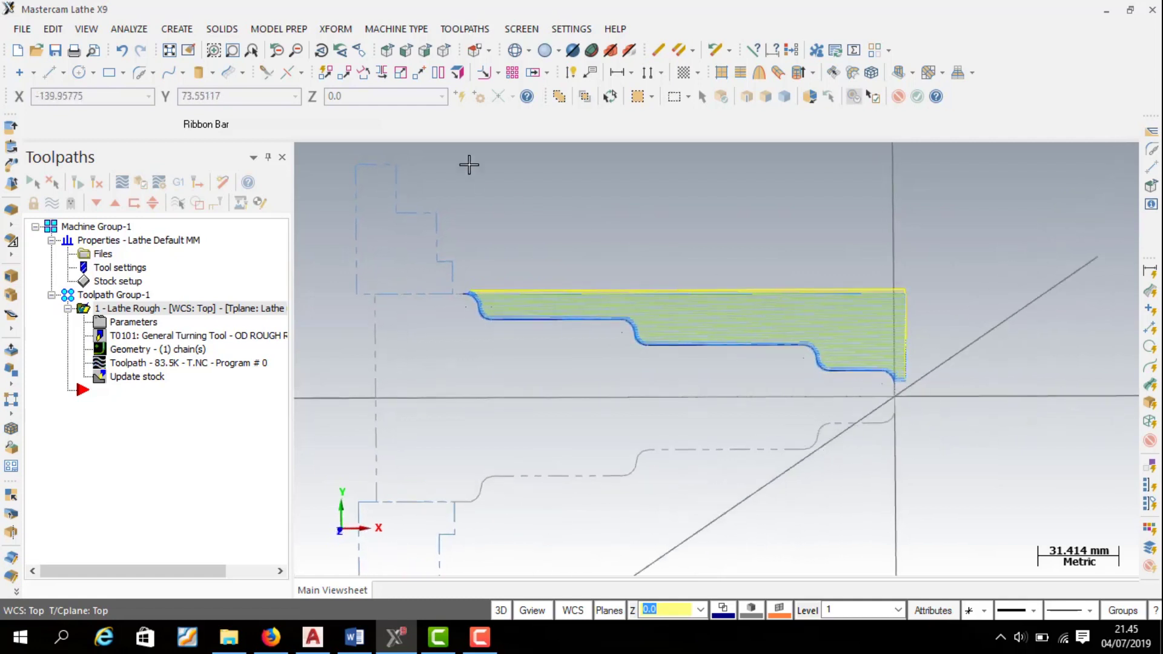
click(388, 54)
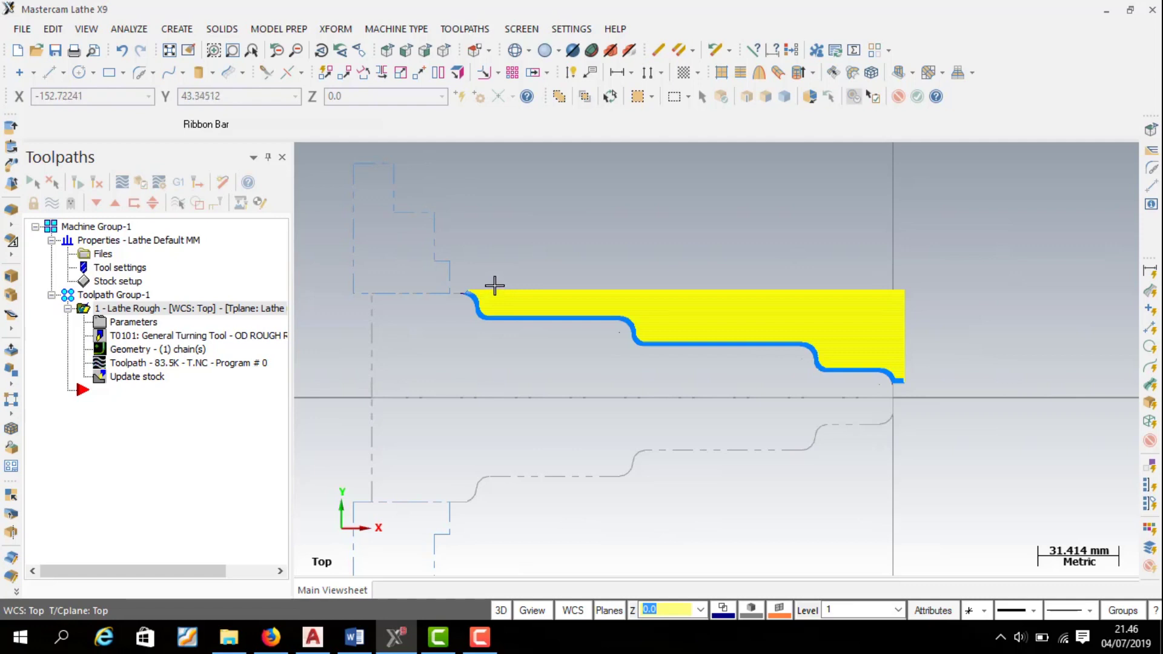
scroll(479, 297, up, 1)
scroll(475, 295, up, 2)
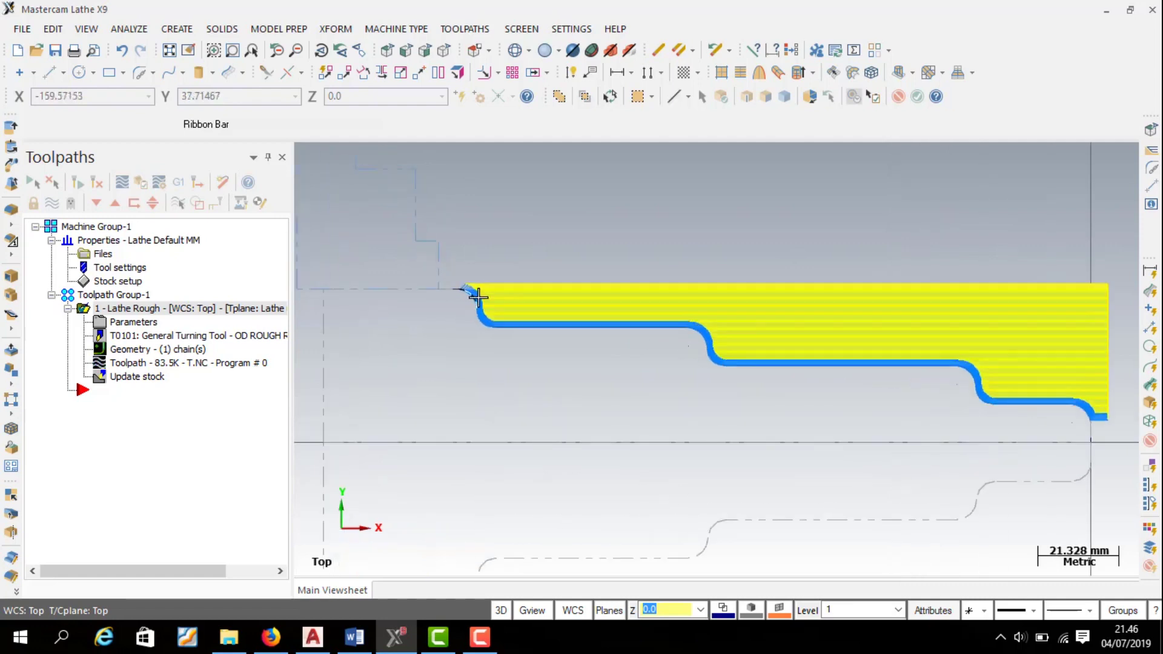
scroll(411, 381, down, 1)
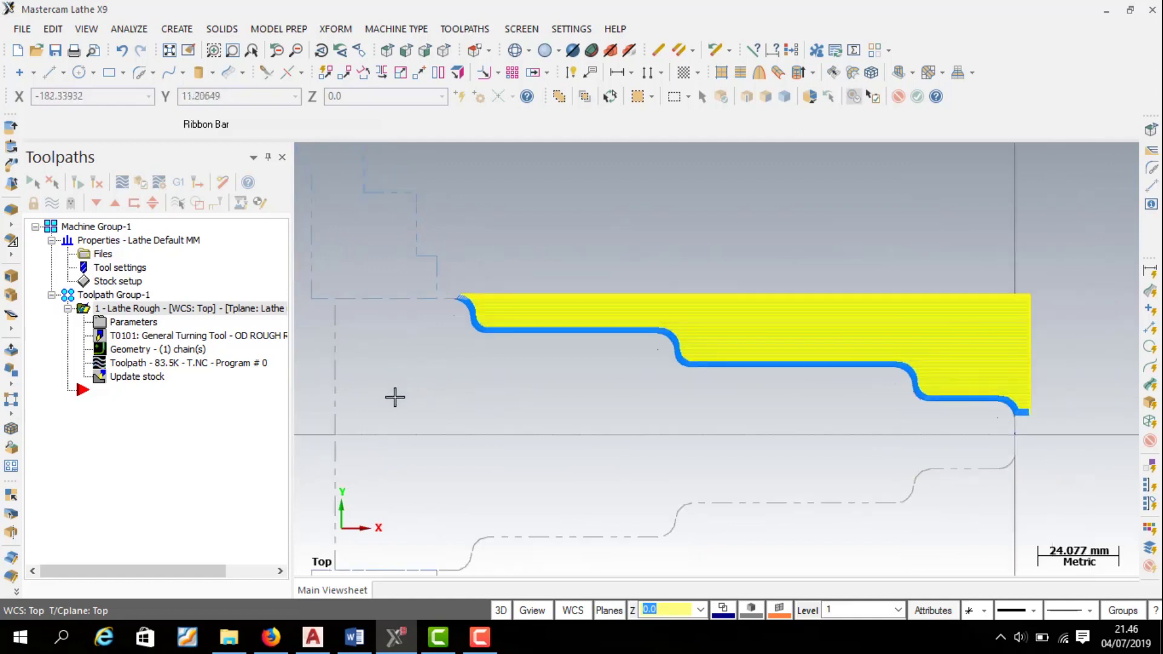
scroll(994, 434, up, 2)
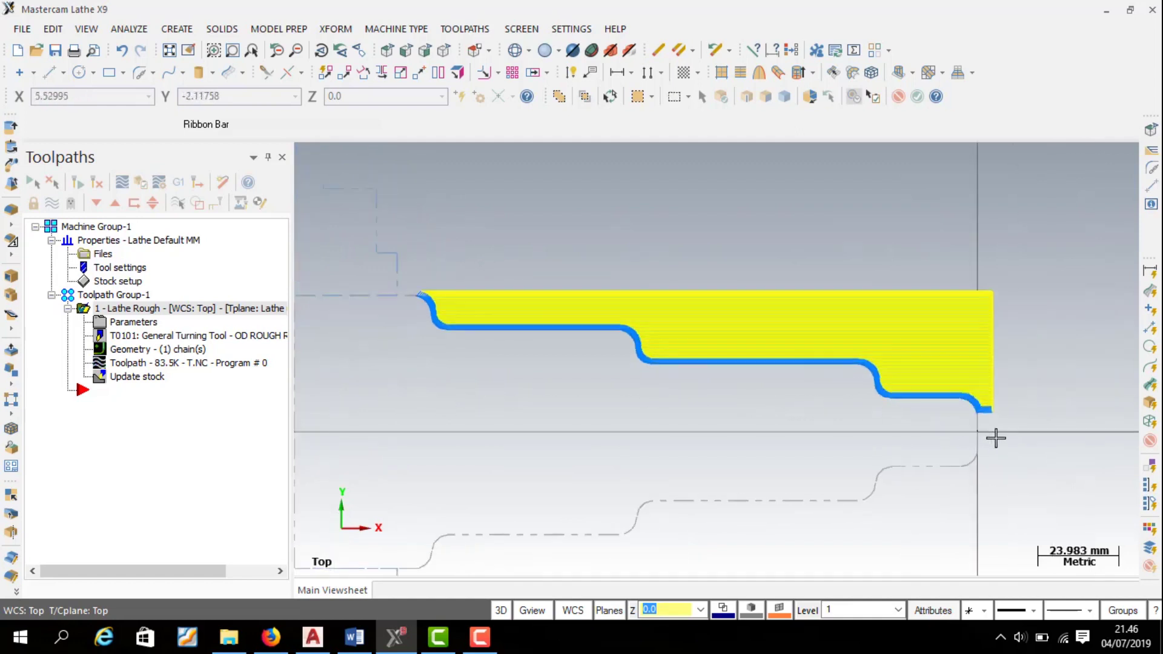
scroll(1034, 459, down, 1)
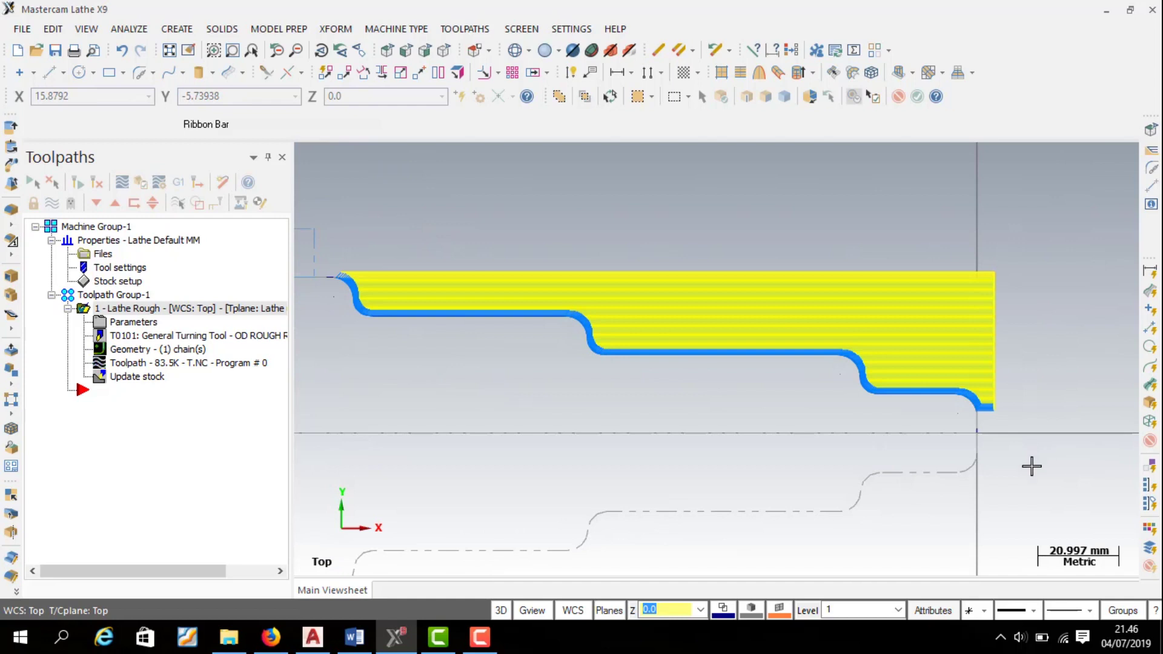